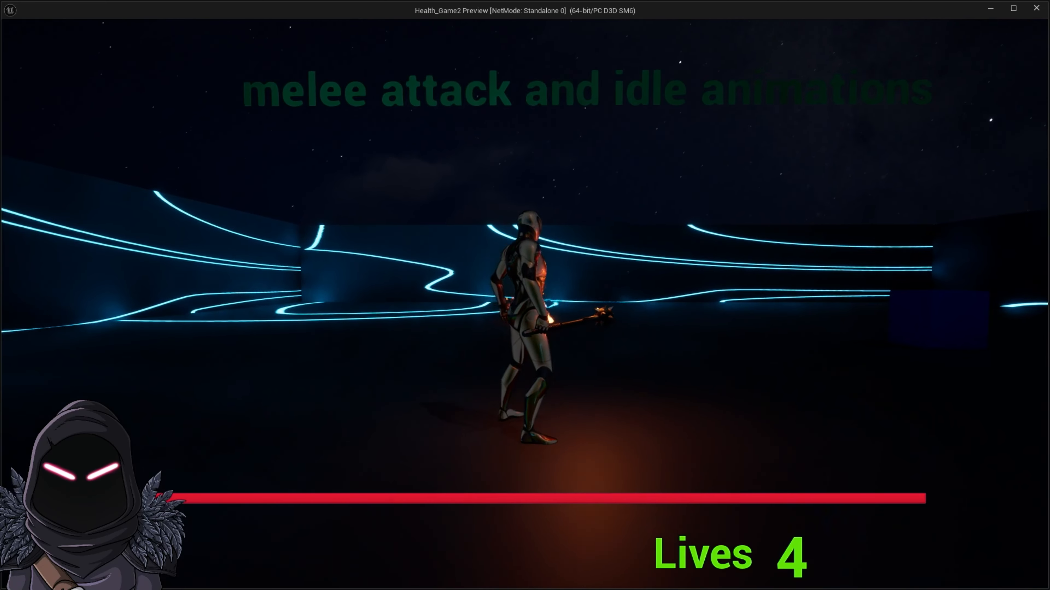
pyautogui.press('s')
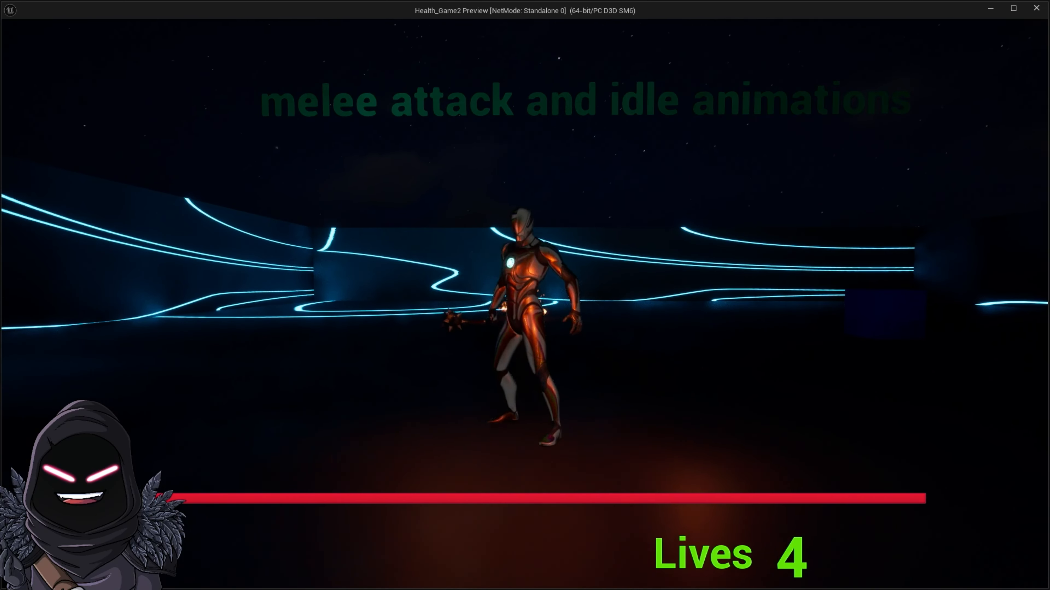
# Step: Test the character's movement, jump and melee idle animations in the running game preview
pyautogui.press('w')
pyautogui.press('s')
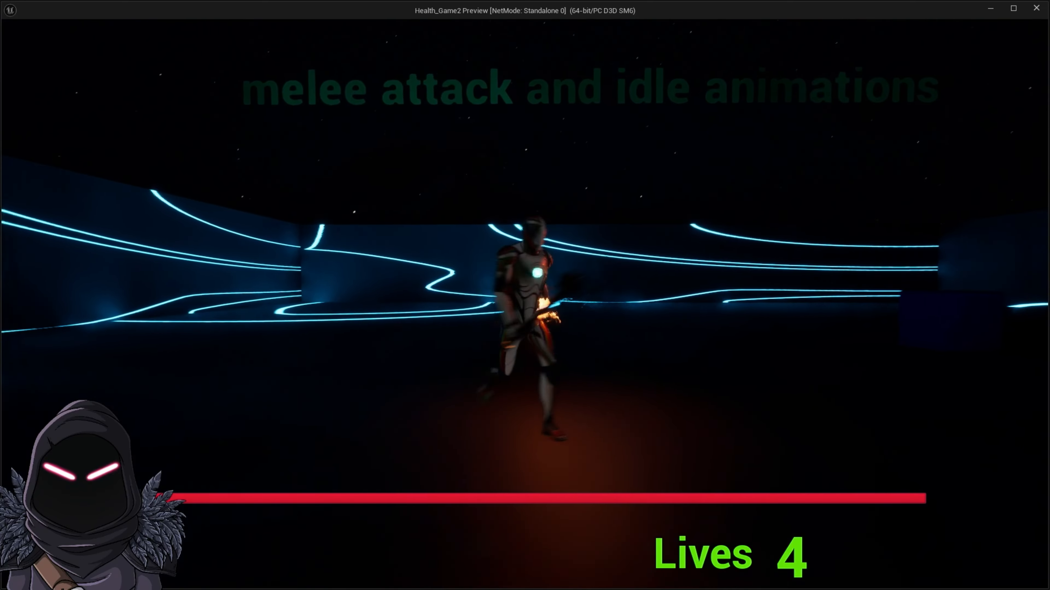
pyautogui.press('space')
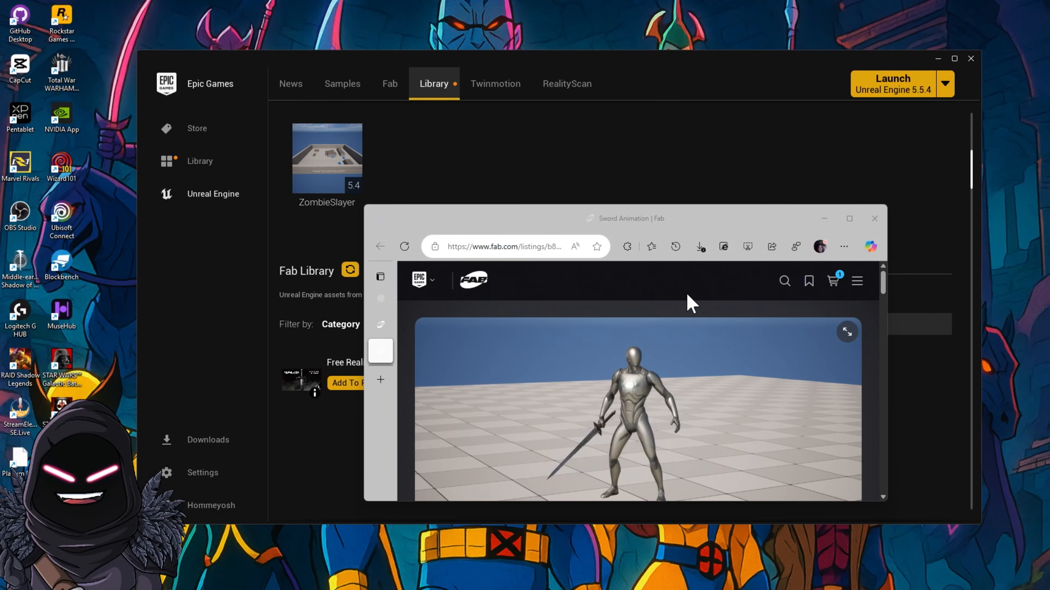
# Step: Examine the Sword Animation listing on Fab in a maximized browser window
pyautogui.click(850, 219)
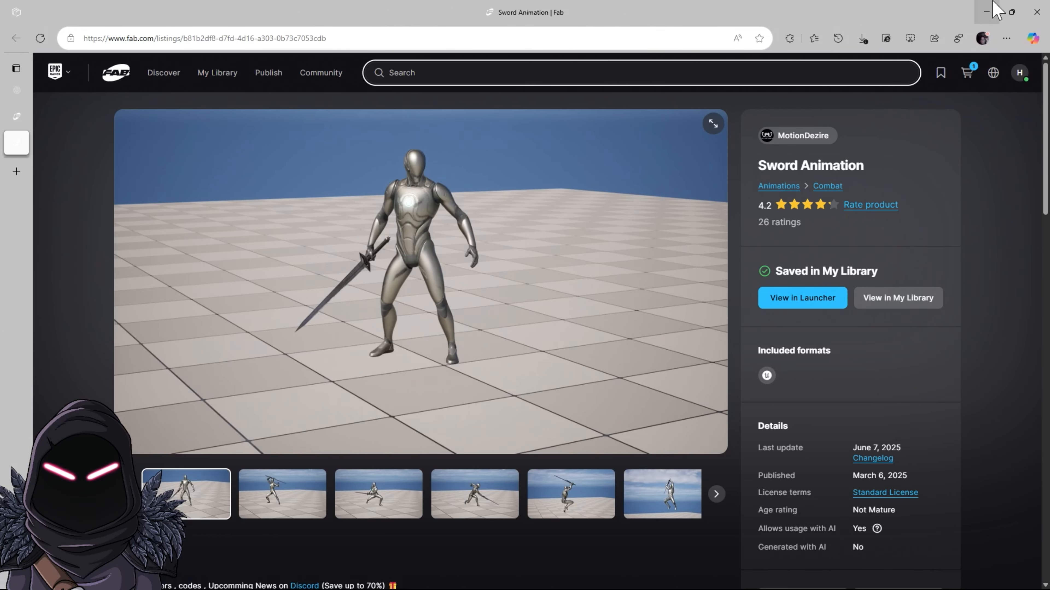
pyautogui.click(988, 11)
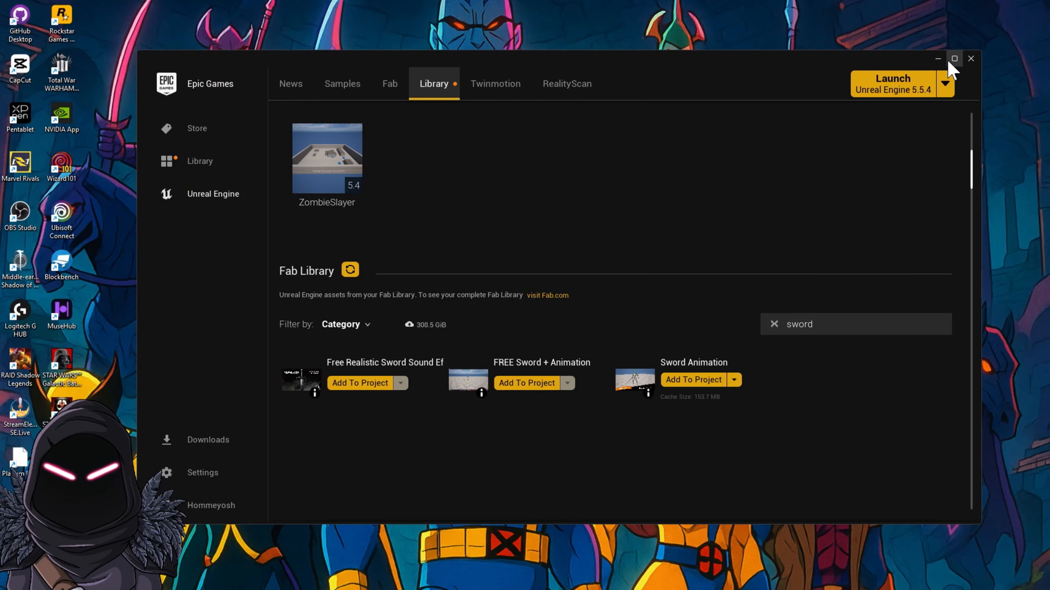
# Step: Switch to the Epic Games Launcher, open the Unreal Engine library and search the Fab Library for "sword"
pyautogui.click(955, 58)
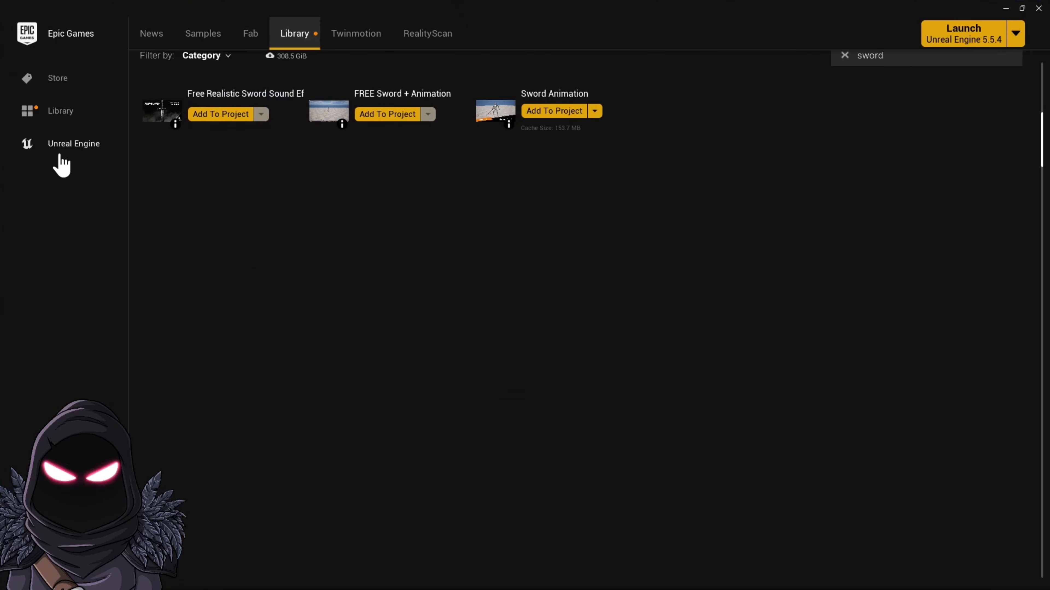
pyautogui.click(75, 150)
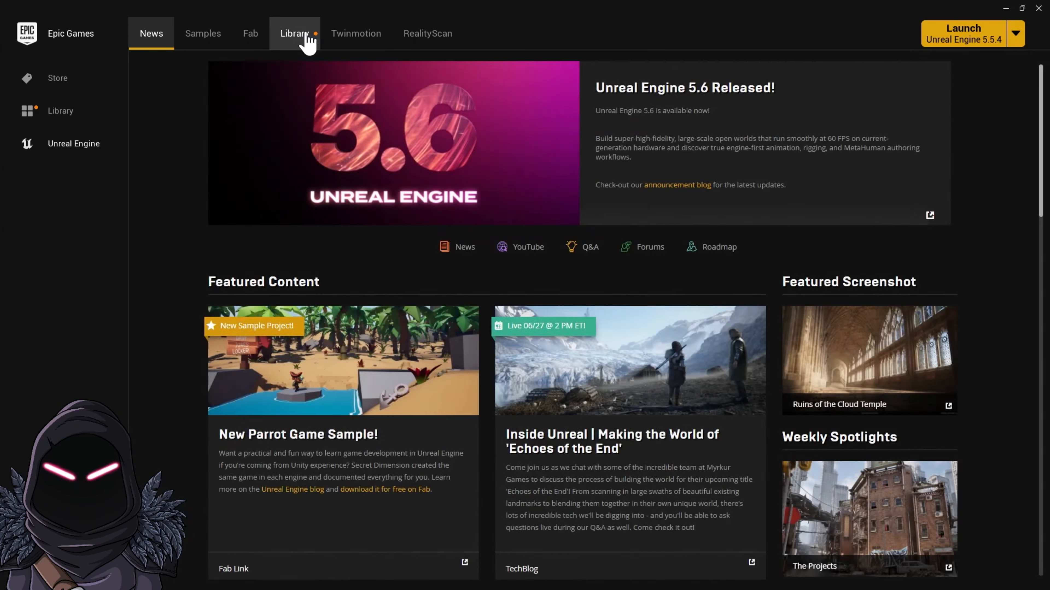
pyautogui.click(304, 34)
pyautogui.scroll(9, 847, 161)
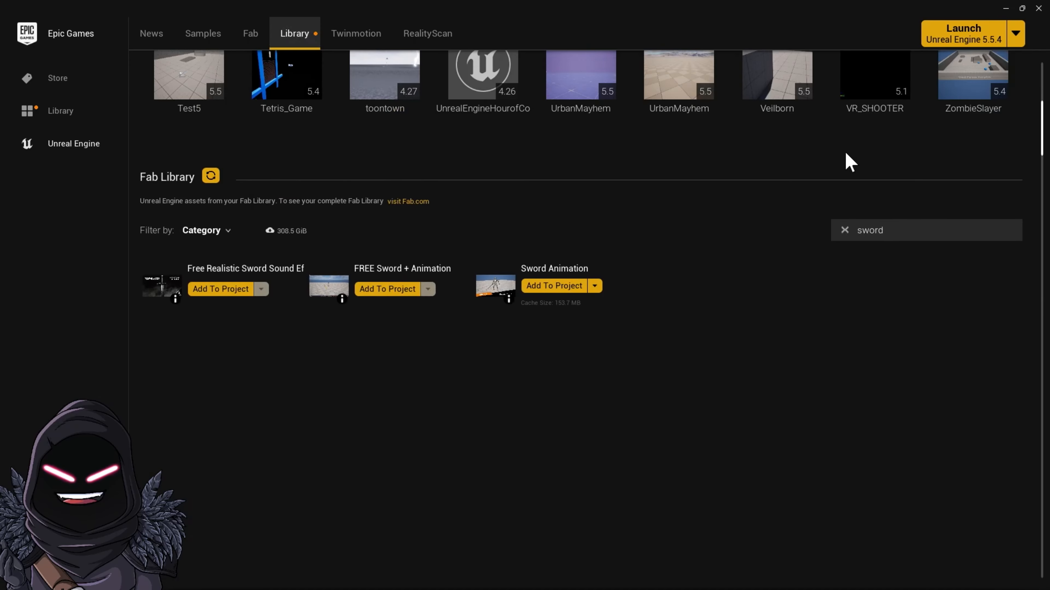
pyautogui.scroll(-5, 847, 166)
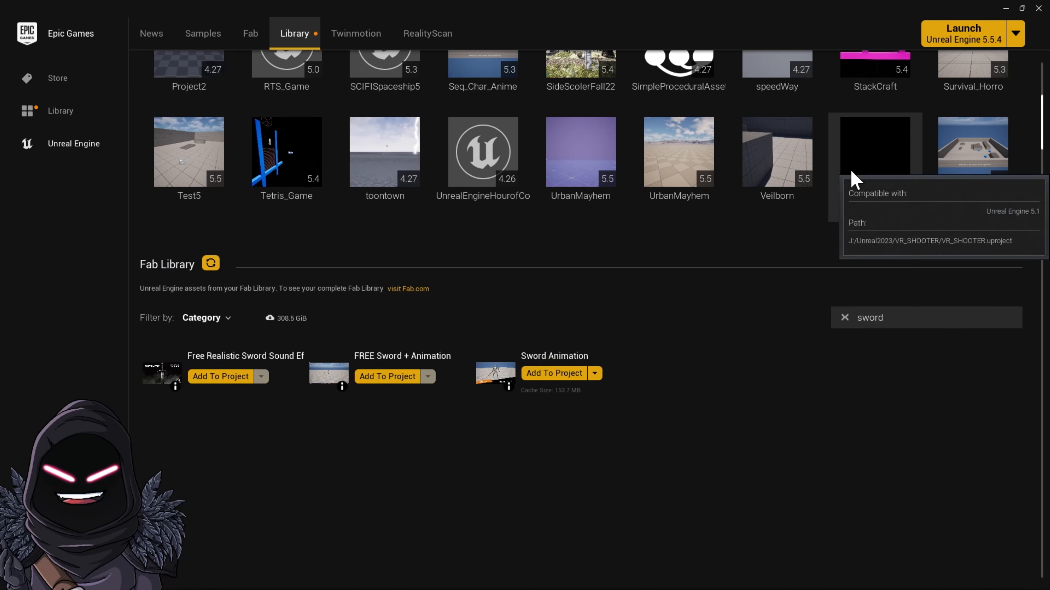
pyautogui.scroll(-1, 927, 339)
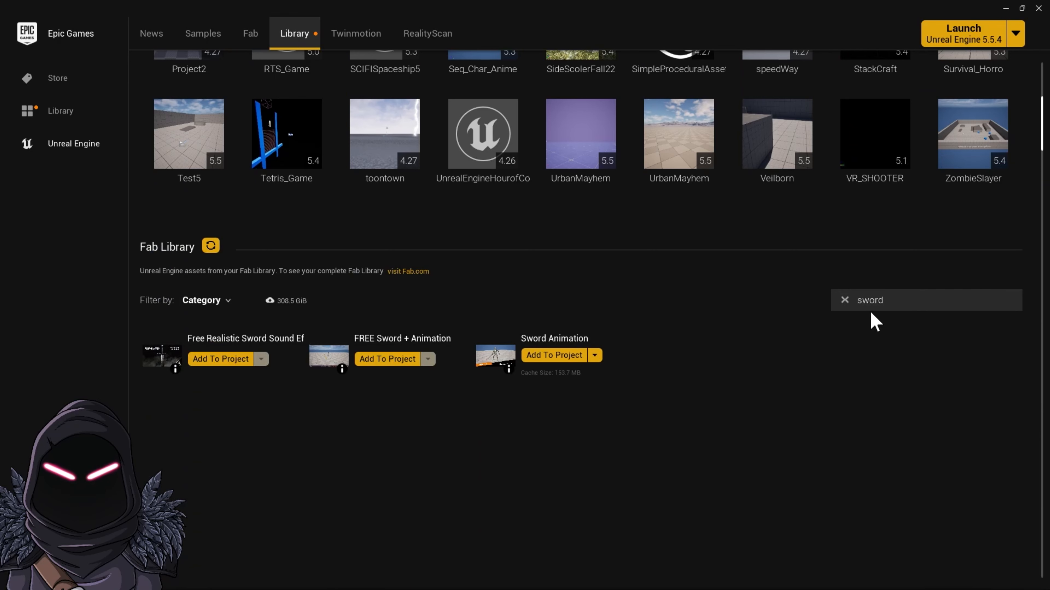
pyautogui.click(845, 300)
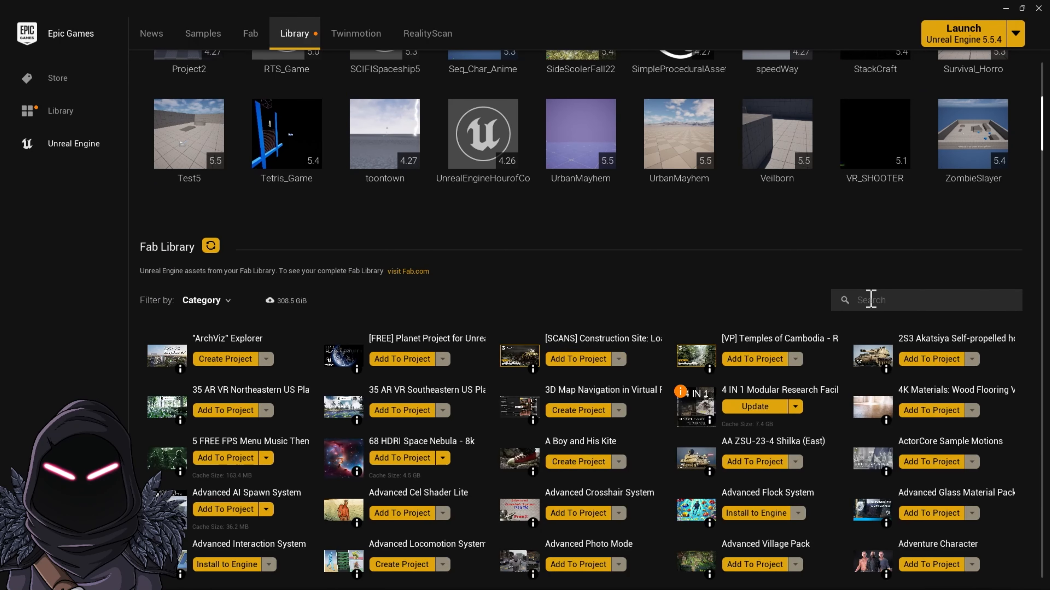
pyautogui.click(870, 300)
pyautogui.write('sword')
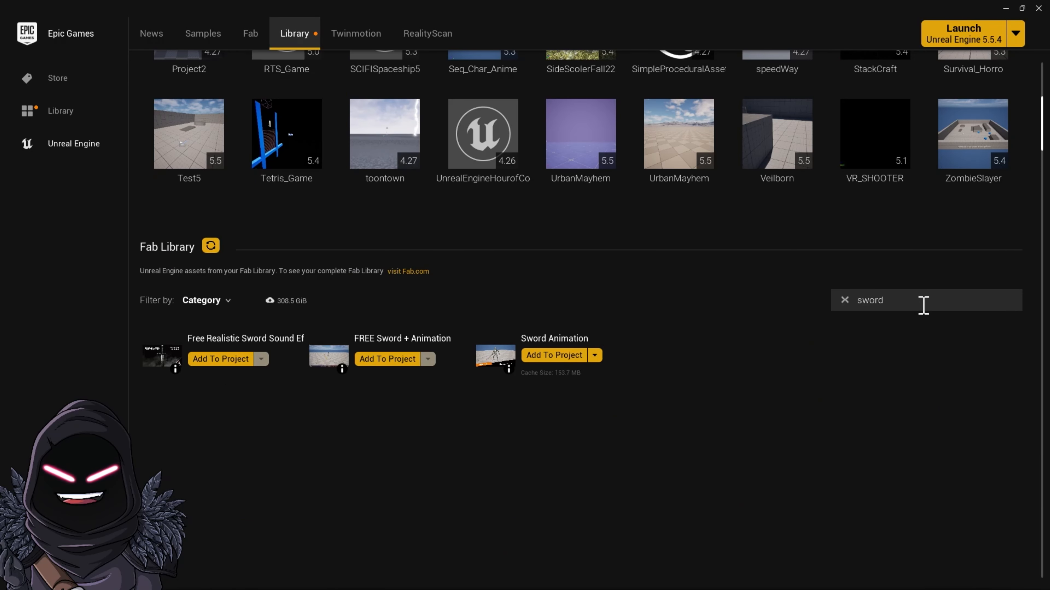
# Step: Add the Sword Animation pack from the Fab Library to the project
pyautogui.click(547, 357)
pyautogui.click(632, 343)
pyautogui.click(555, 435)
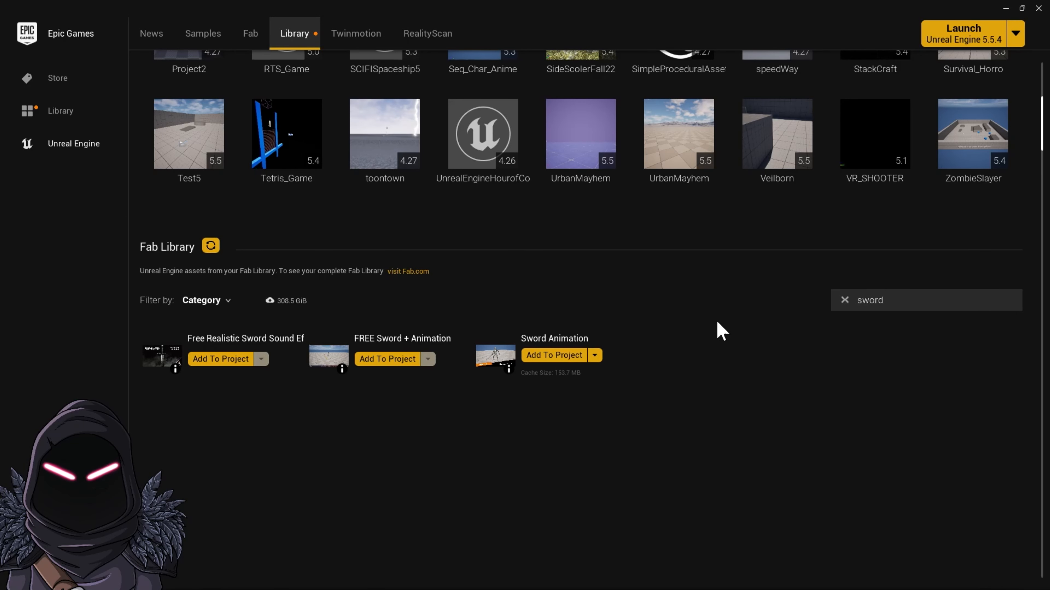
pyautogui.scroll(10, 772, 321)
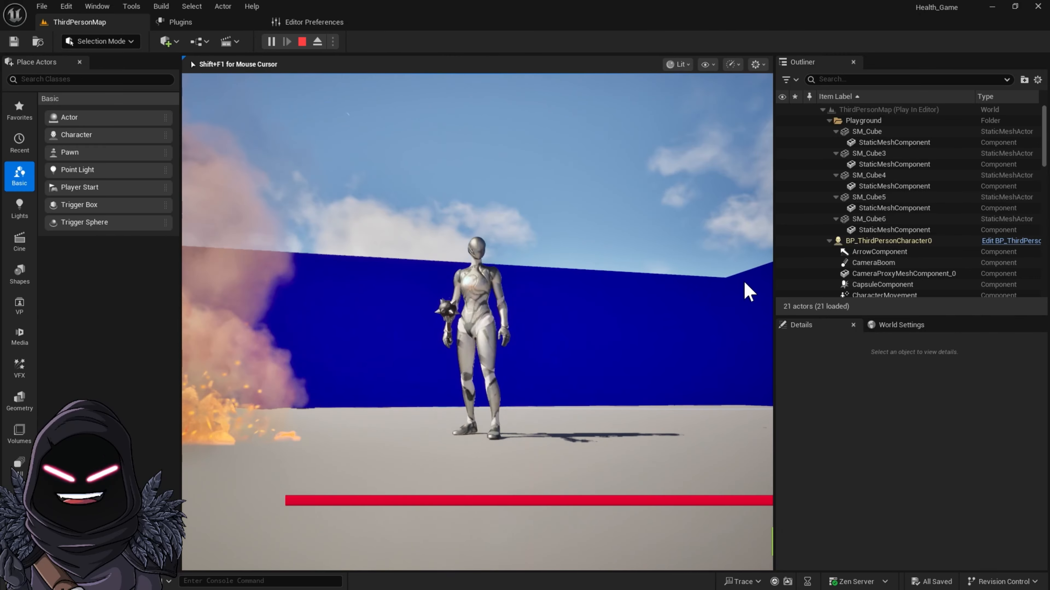
# Step: Switch to the Unreal Editor, stop the play session and open BP_ThirdPersonCharacter from ThirdPerson/Blueprints in its 3D view
pyautogui.press('Escape')
pyautogui.click(51, 581)
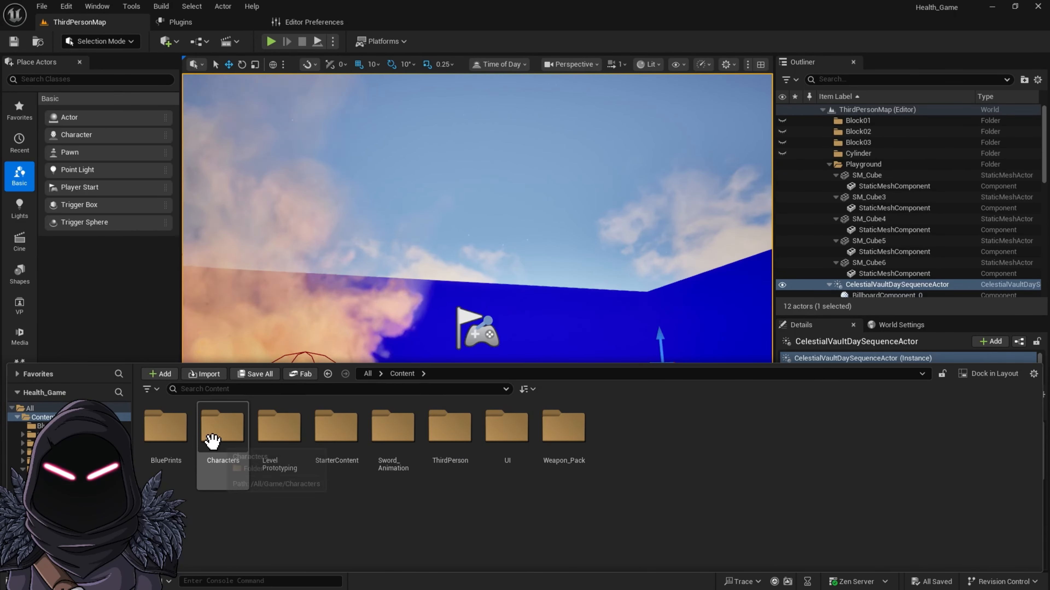
pyautogui.doubleClick(446, 432)
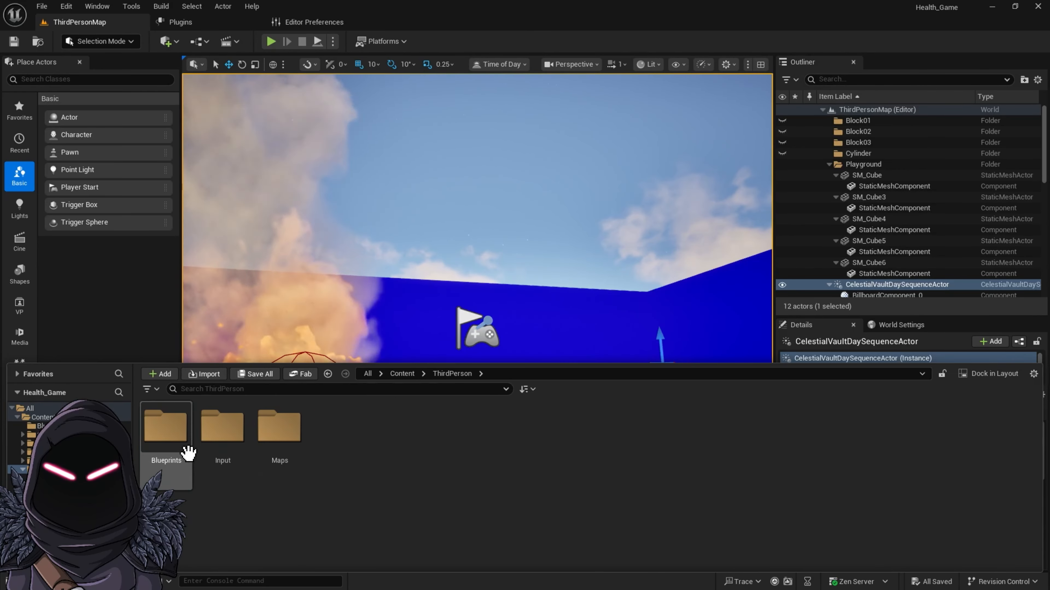
pyautogui.doubleClick(182, 444)
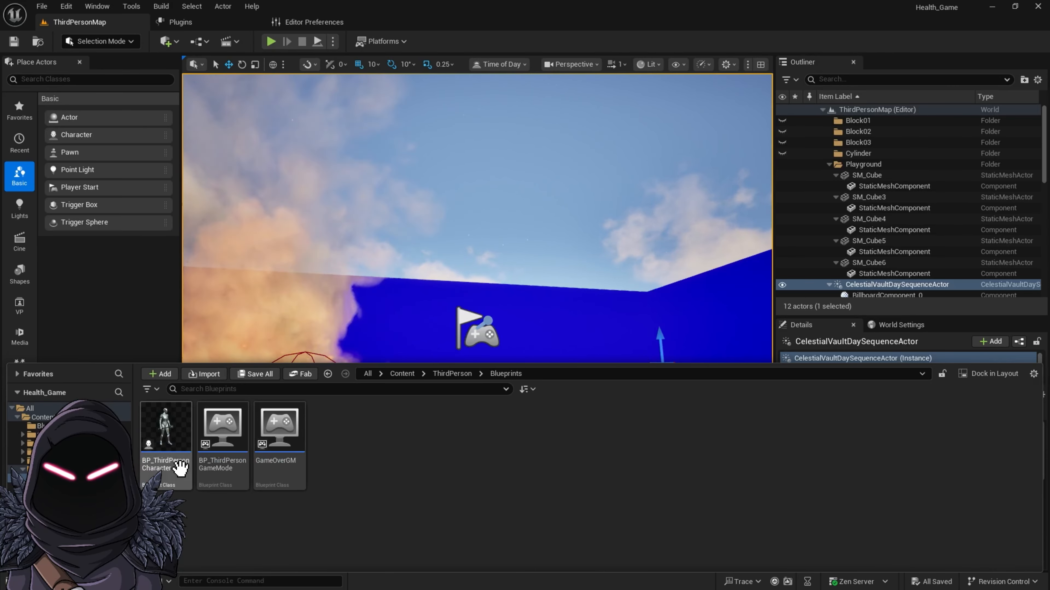
pyautogui.click(173, 447)
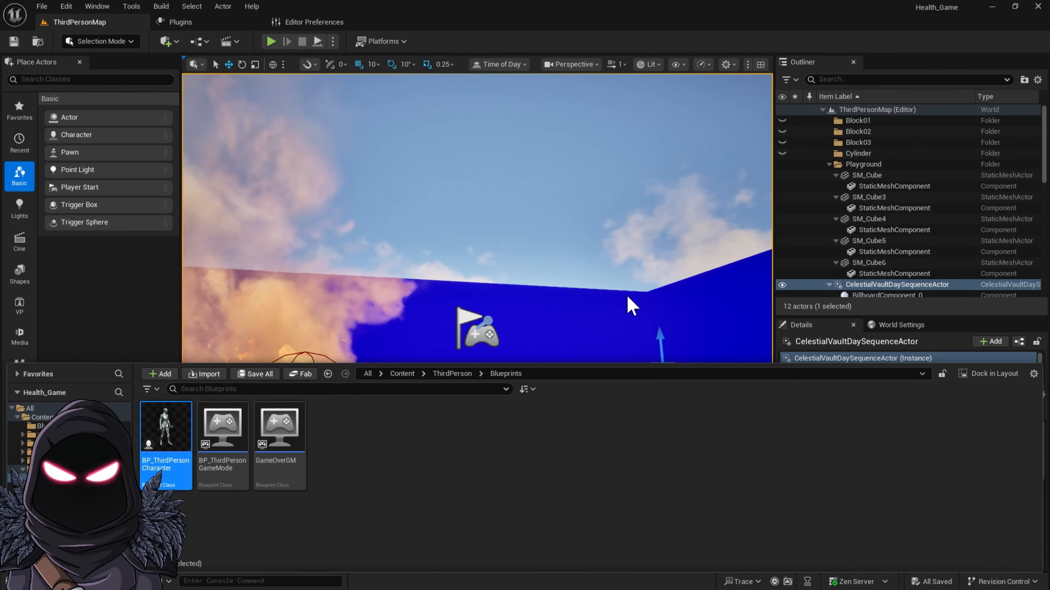
pyautogui.doubleClick(161, 434)
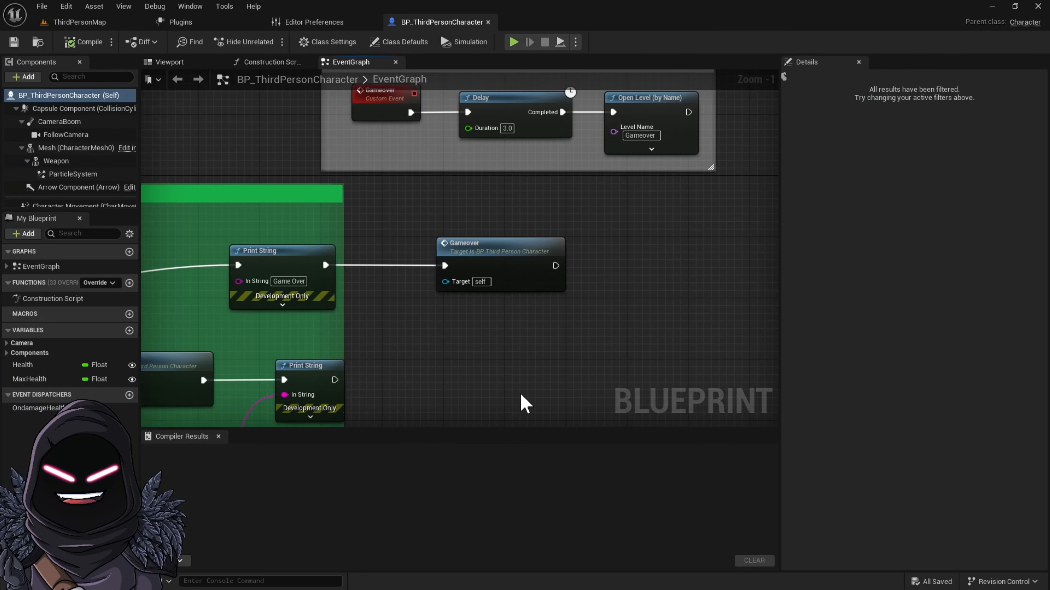
pyautogui.click(181, 62)
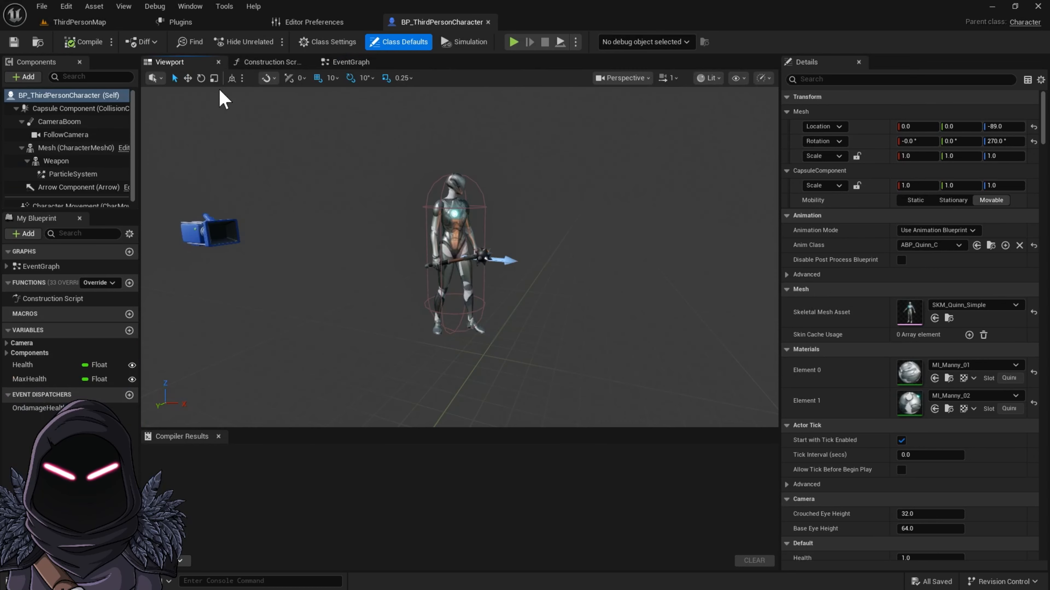
# Step: Assign MI_Manny_02 to material Element 0 and MI_Manny_01 to Element 1 of the character's mesh
pyautogui.click(469, 235)
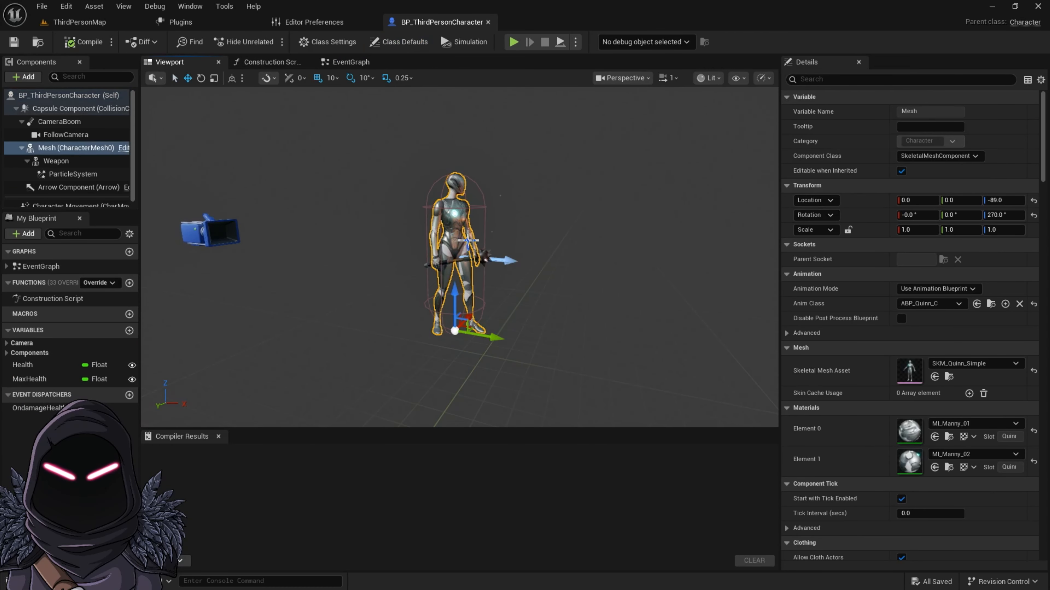
pyautogui.click(1003, 423)
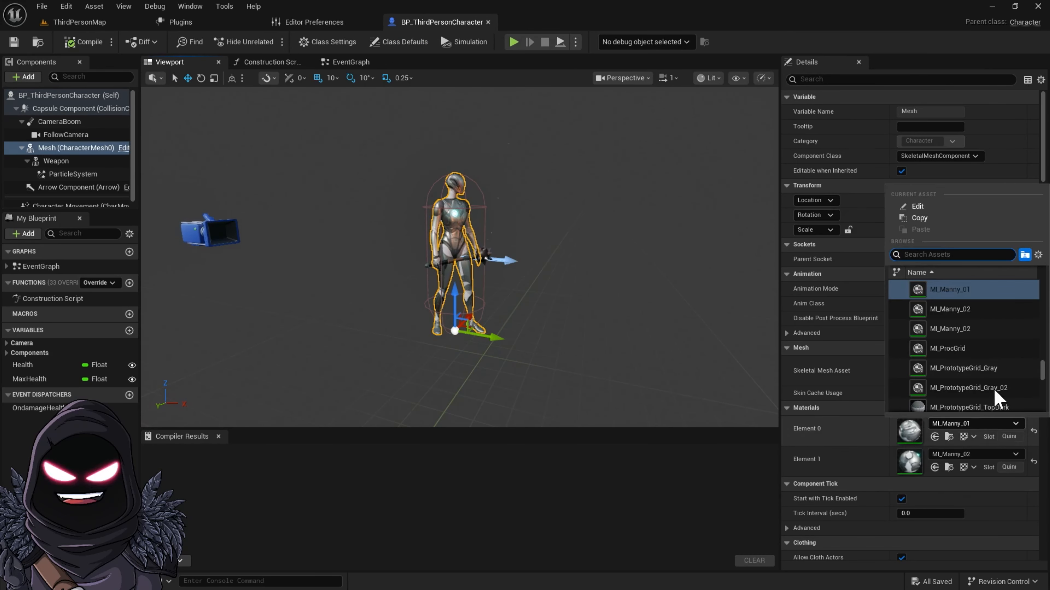
pyautogui.click(978, 310)
pyautogui.click(996, 457)
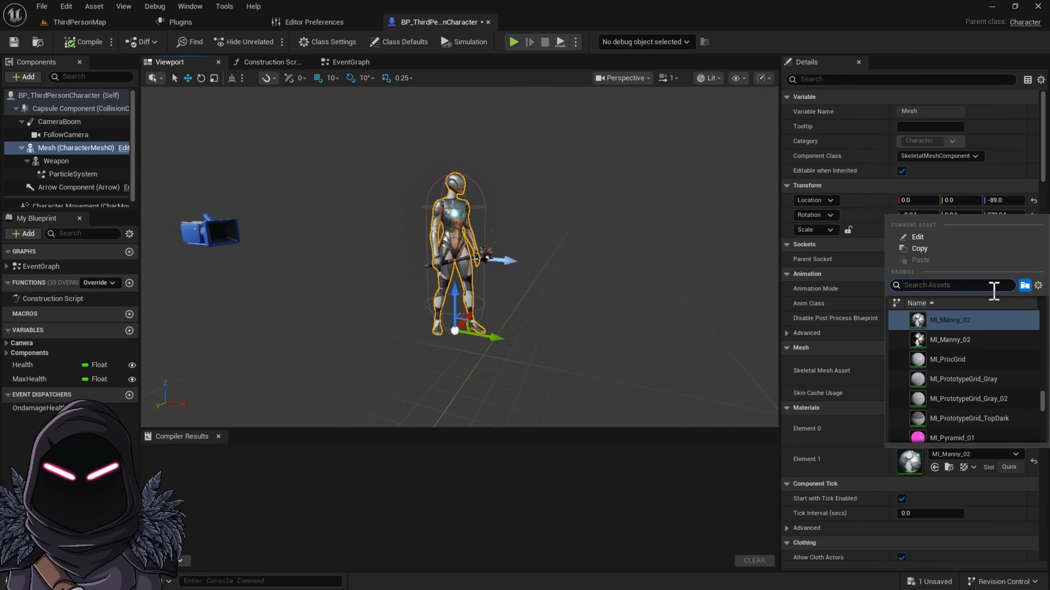
pyautogui.click(981, 321)
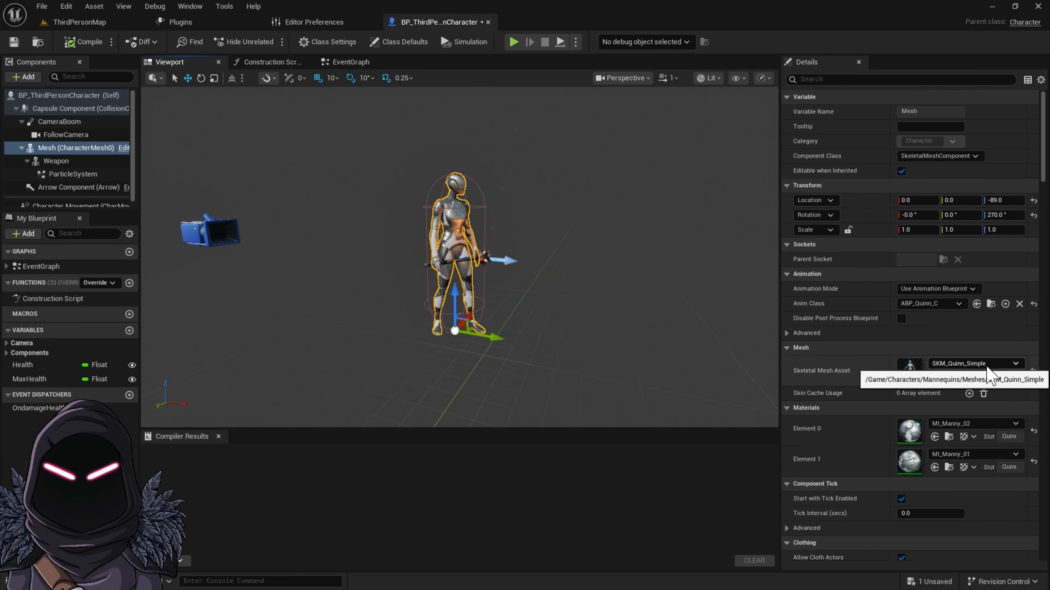
# Step: Change the character's skeletal mesh asset to SKM_Manny and compile the blueprint
pyautogui.click(963, 364)
pyautogui.click(961, 249)
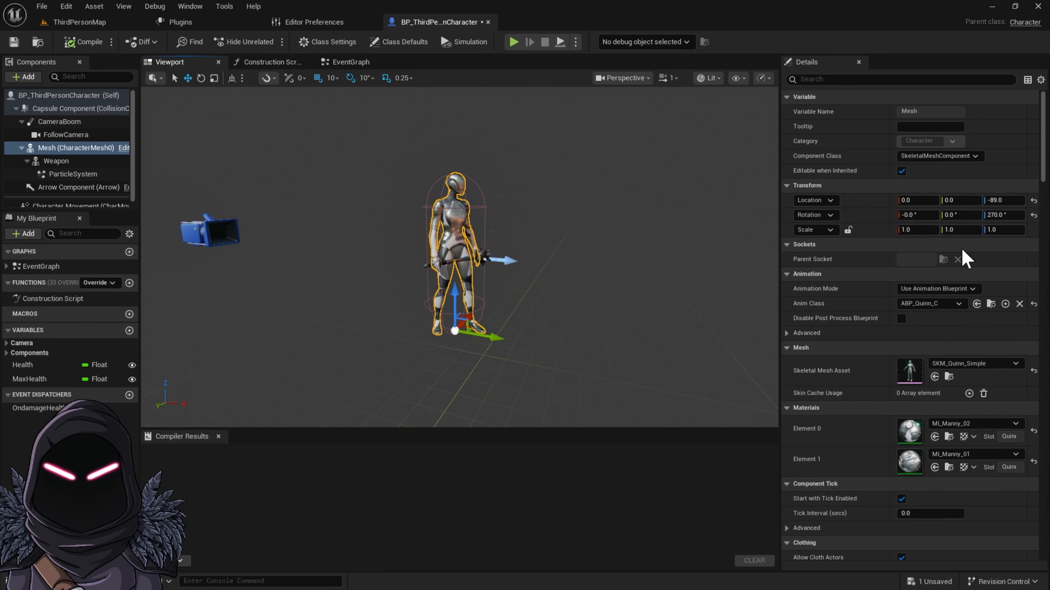
pyautogui.click(80, 46)
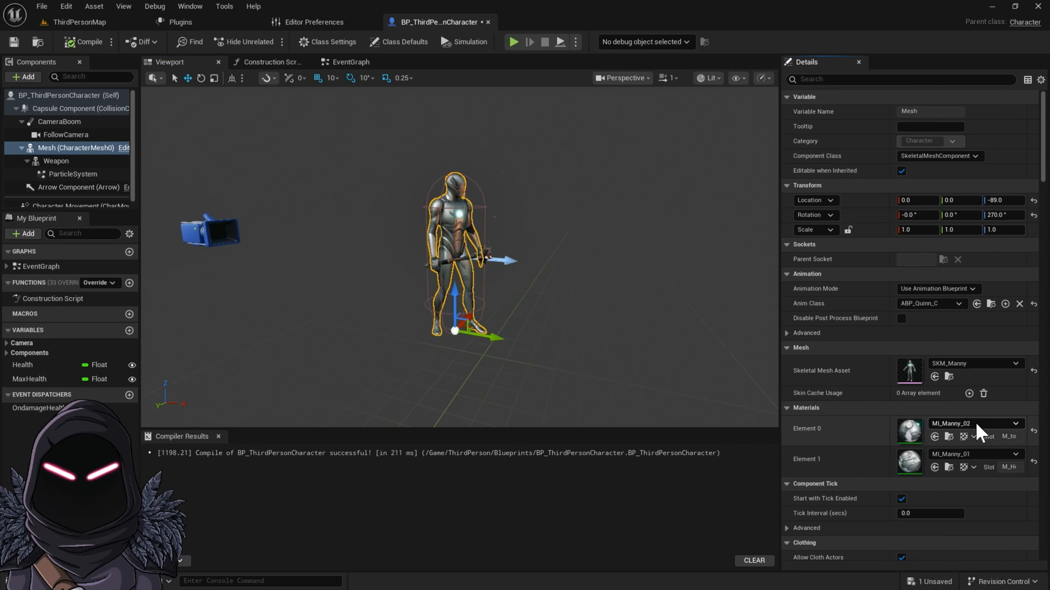
# Step: Enable the base color Tint override in the MI_Manny_02 material instance and set it to orange, hex FFA924FF
pyautogui.doubleClick(911, 432)
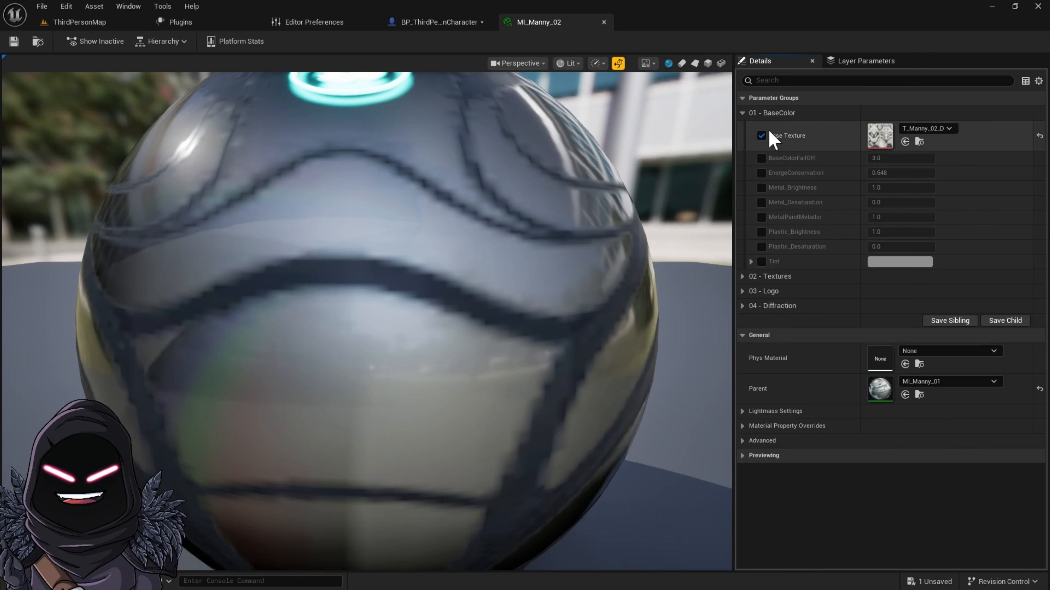
pyautogui.click(742, 114)
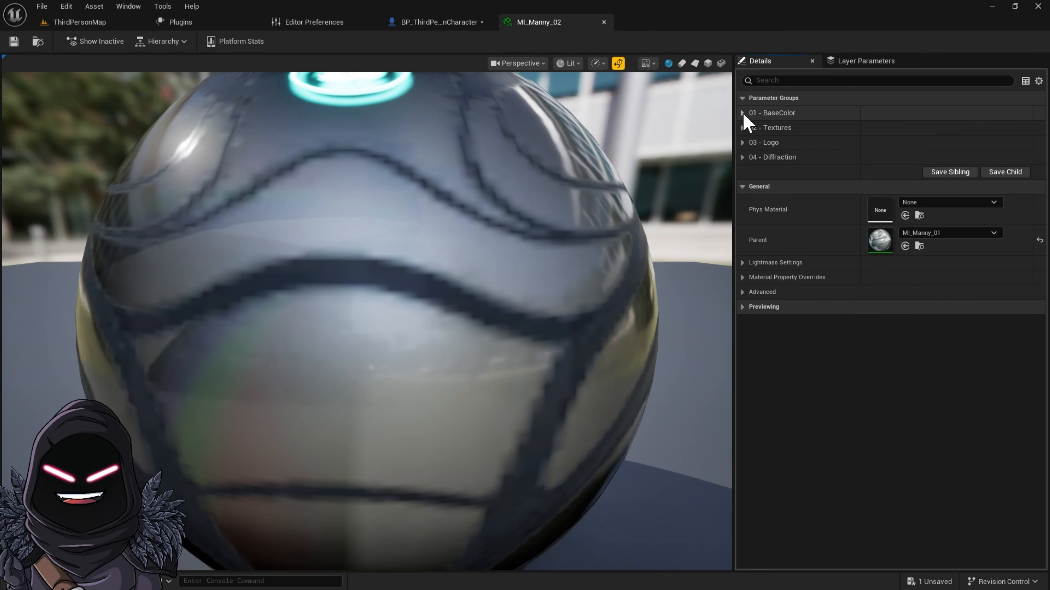
pyautogui.click(743, 114)
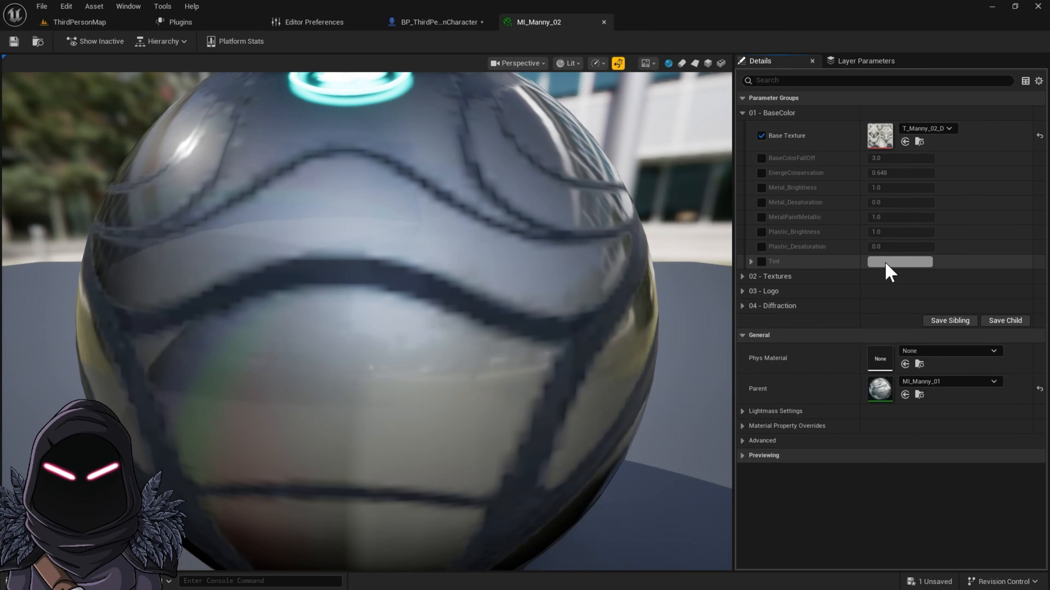
pyautogui.click(761, 262)
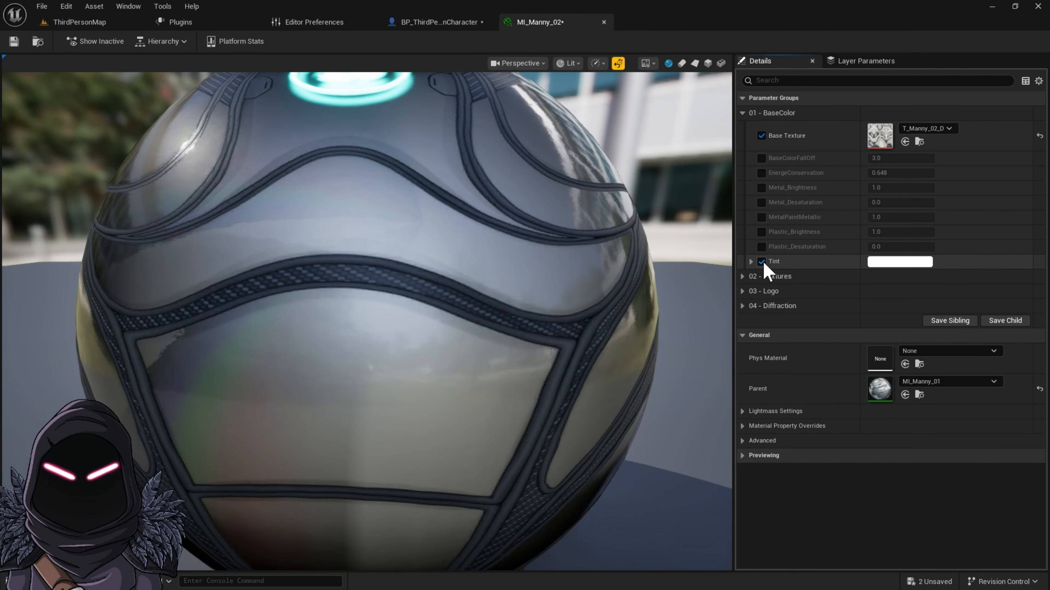
pyautogui.click(884, 264)
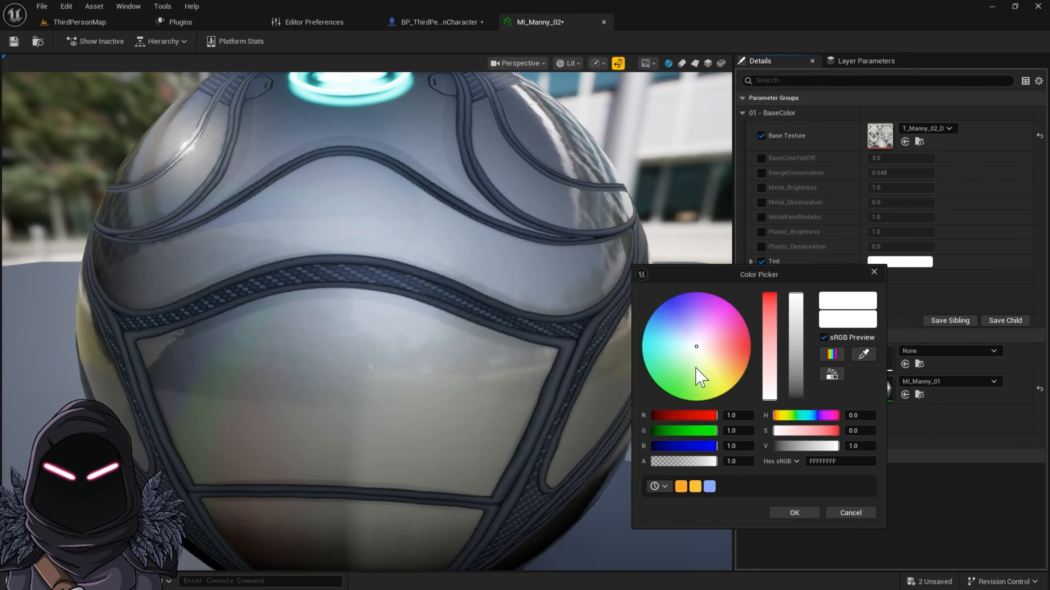
pyautogui.moveTo(698, 376)
pyautogui.mouseDown()
pyautogui.moveTo(710, 353)
pyautogui.moveTo(746, 367)
pyautogui.mouseUp()
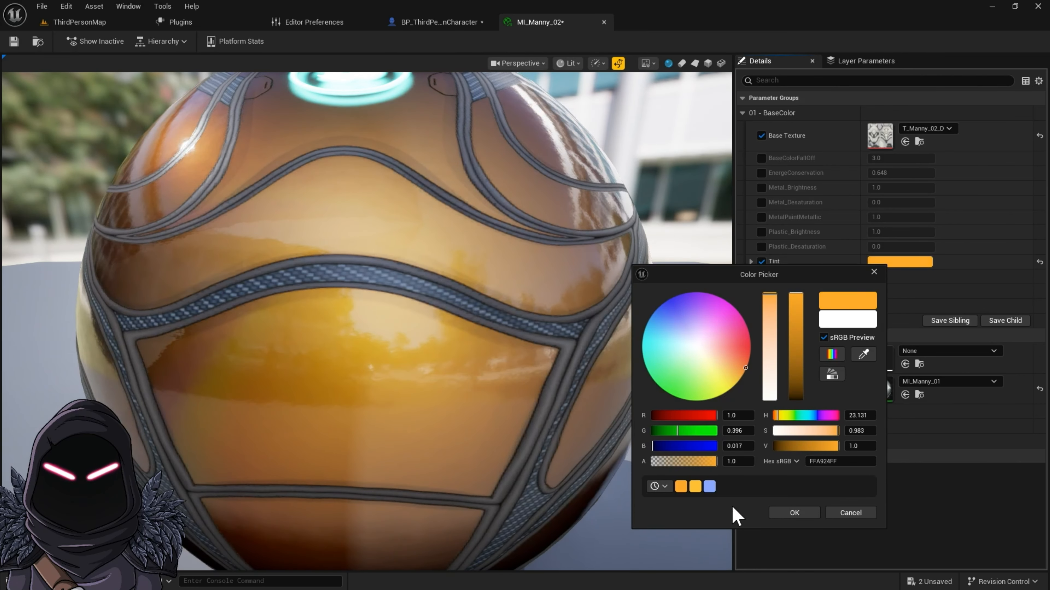
pyautogui.click(802, 514)
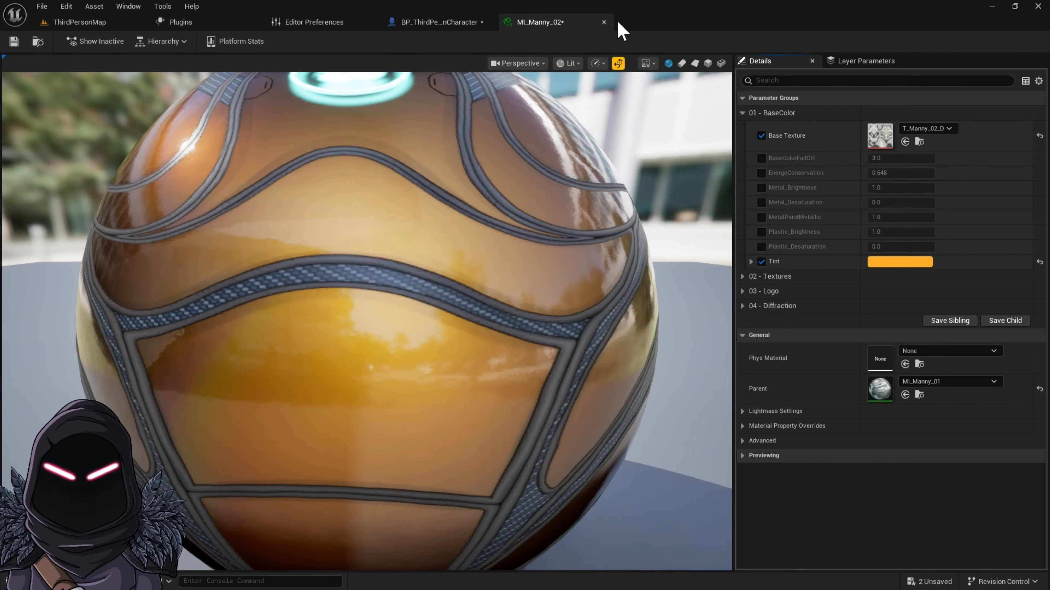
pyautogui.click(603, 22)
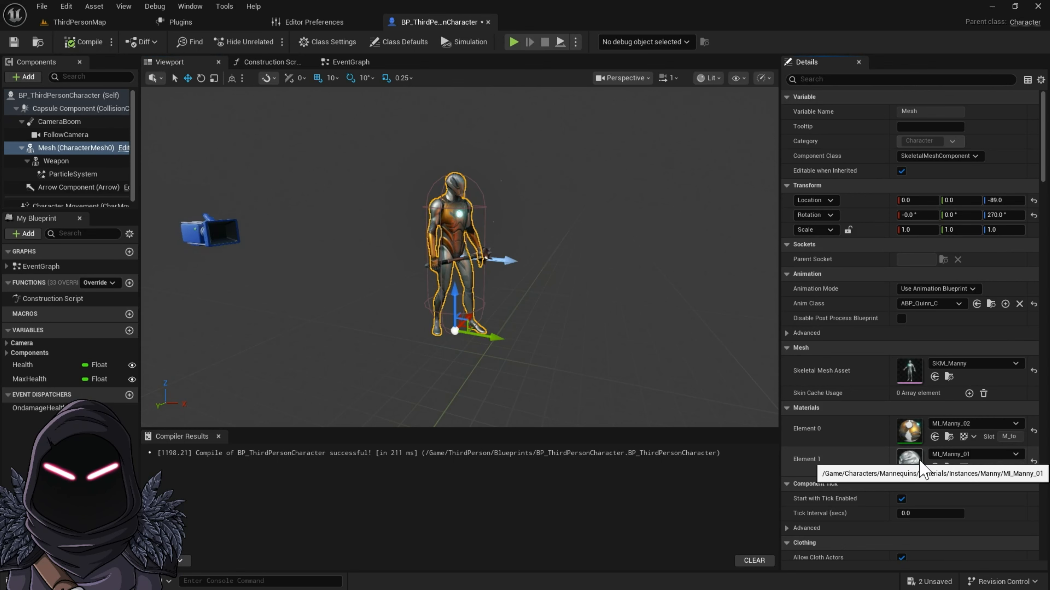
# Step: Set the base color Tint in the MI_Manny_01 material instance to orange, hex FFB51FFF, and close the instance
pyautogui.doubleClick(910, 459)
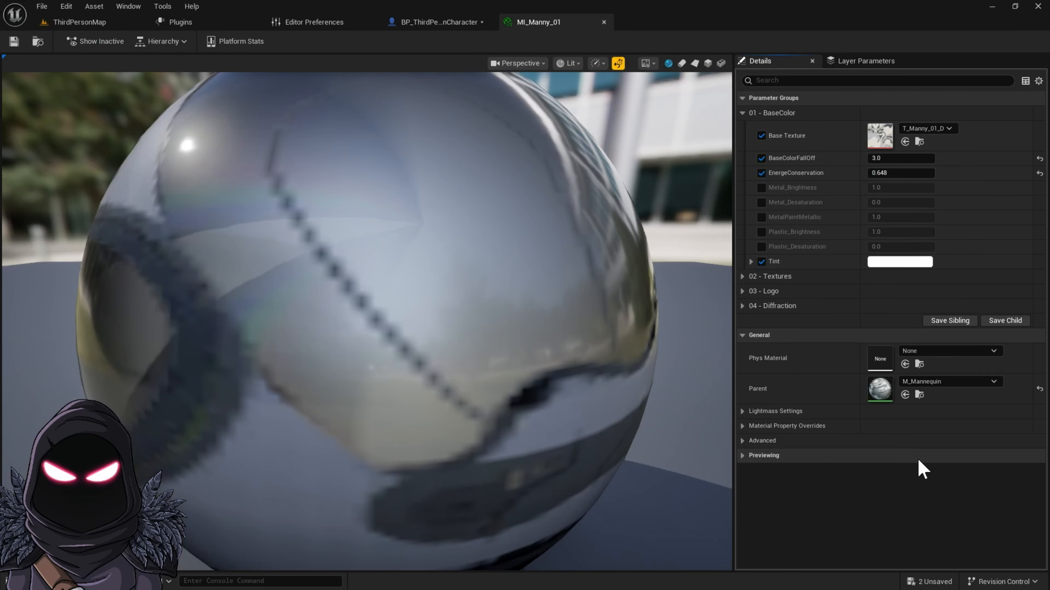
pyautogui.click(883, 263)
pyautogui.moveTo(722, 385); pyautogui.dragTo(735, 361)
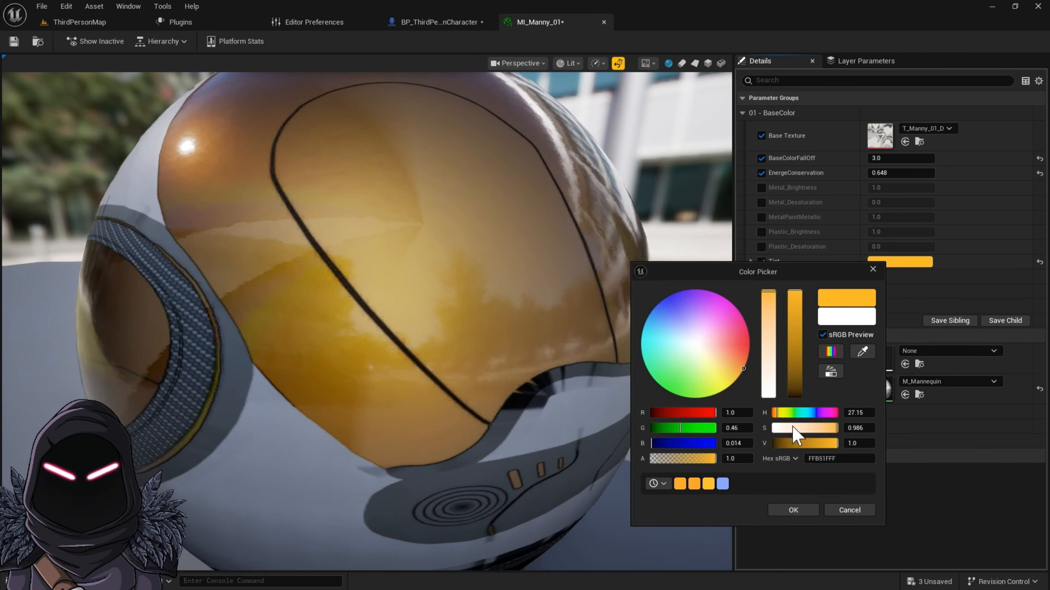
pyautogui.click(792, 507)
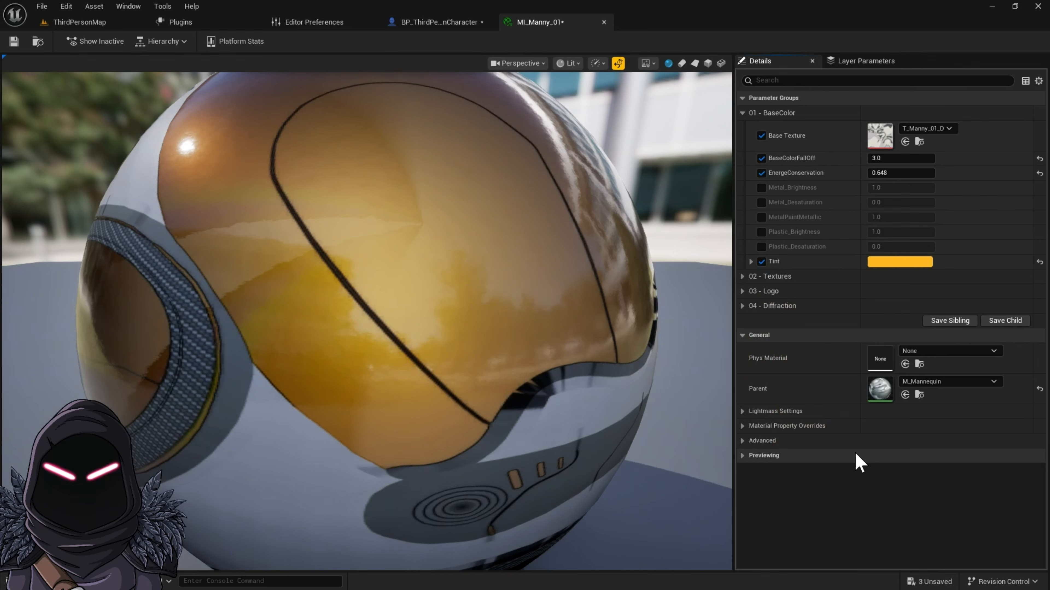
pyautogui.click(603, 22)
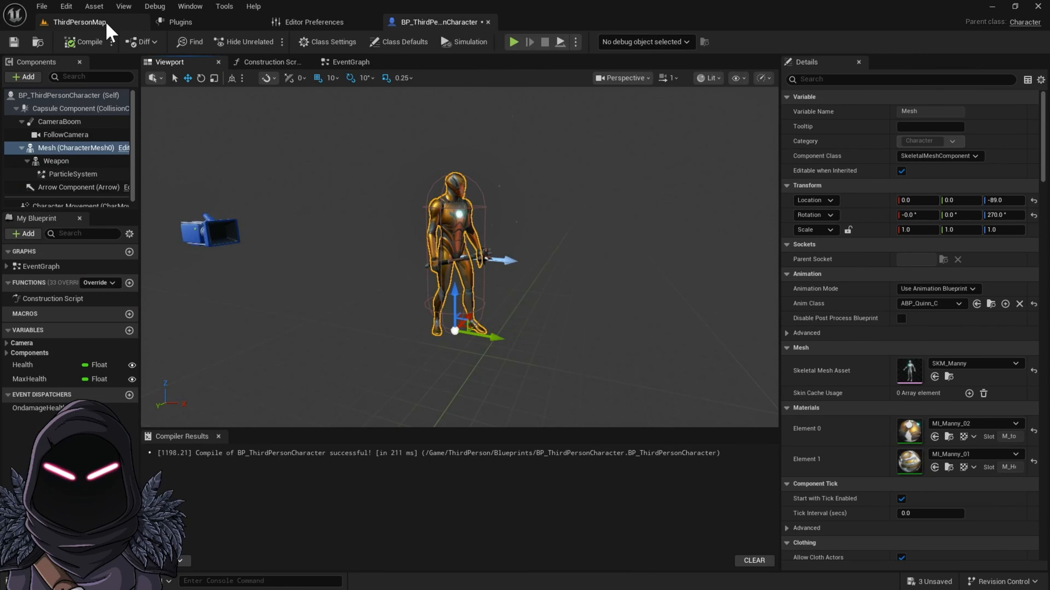
pyautogui.click(83, 22)
pyautogui.click(39, 582)
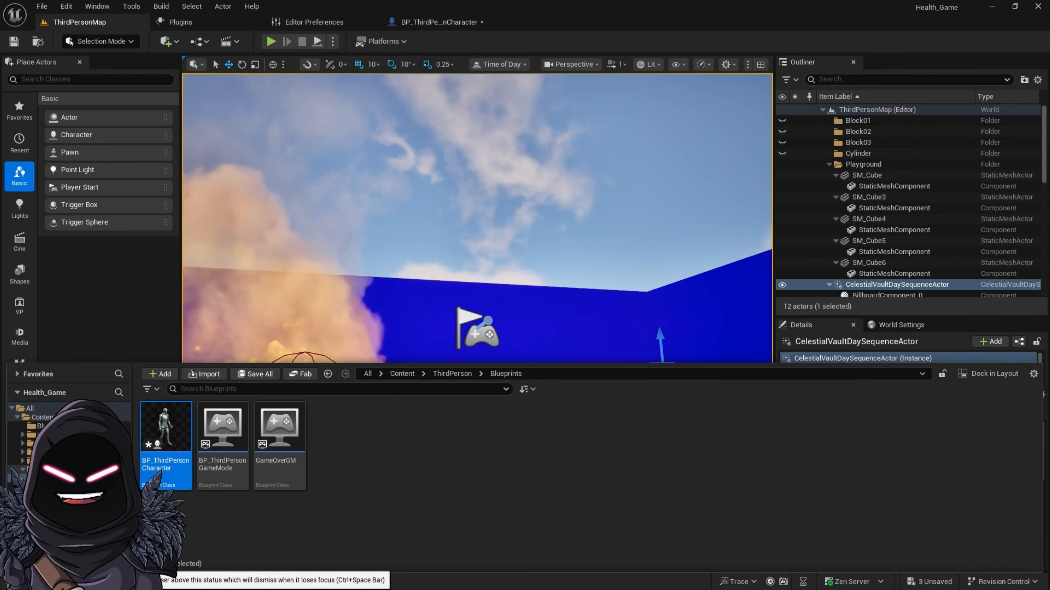
pyautogui.click(402, 374)
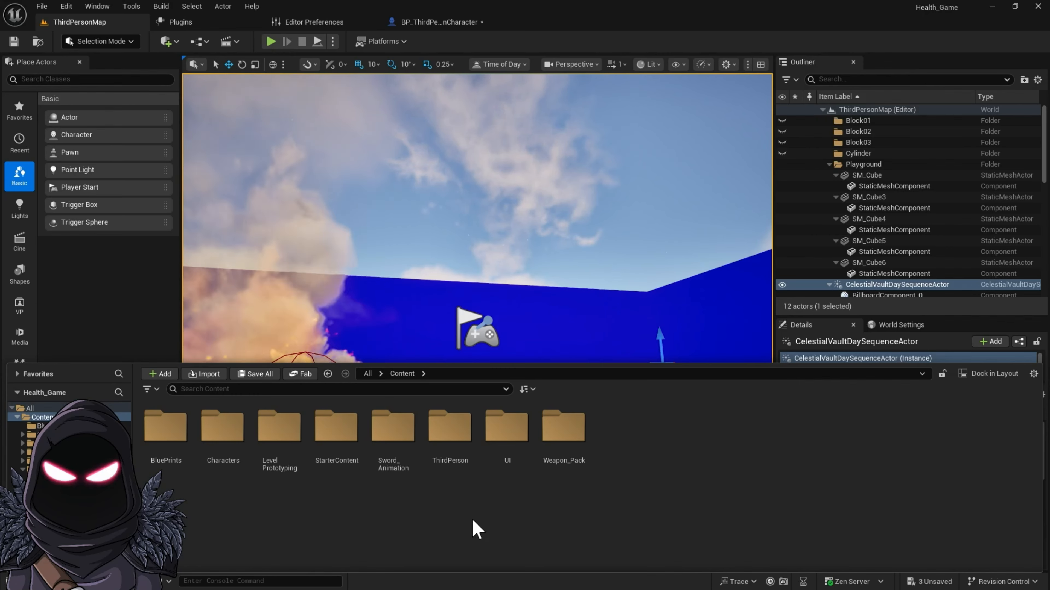
pyautogui.doubleClick(405, 436)
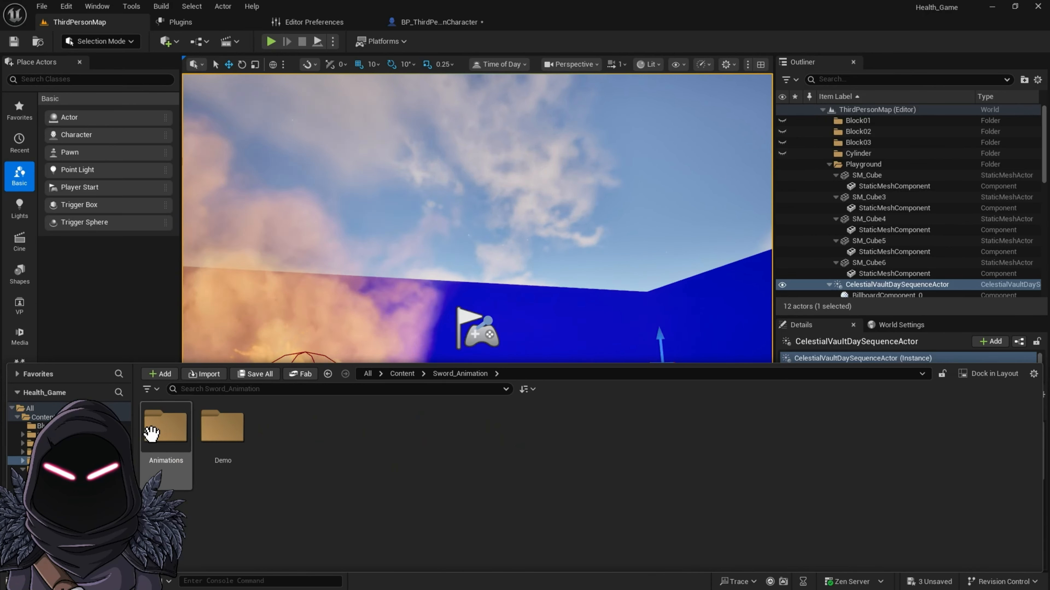
pyautogui.doubleClick(167, 434)
pyautogui.click(177, 447)
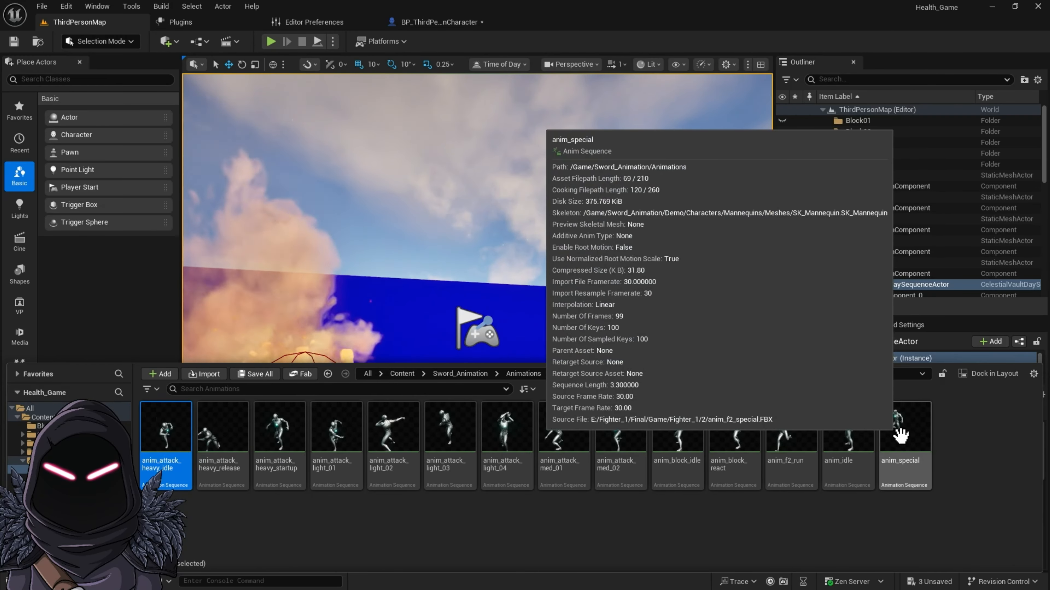
pyautogui.keyDown('shift'); pyautogui.click(900, 435); pyautogui.keyUp('shift')
pyautogui.rightClick(900, 434)
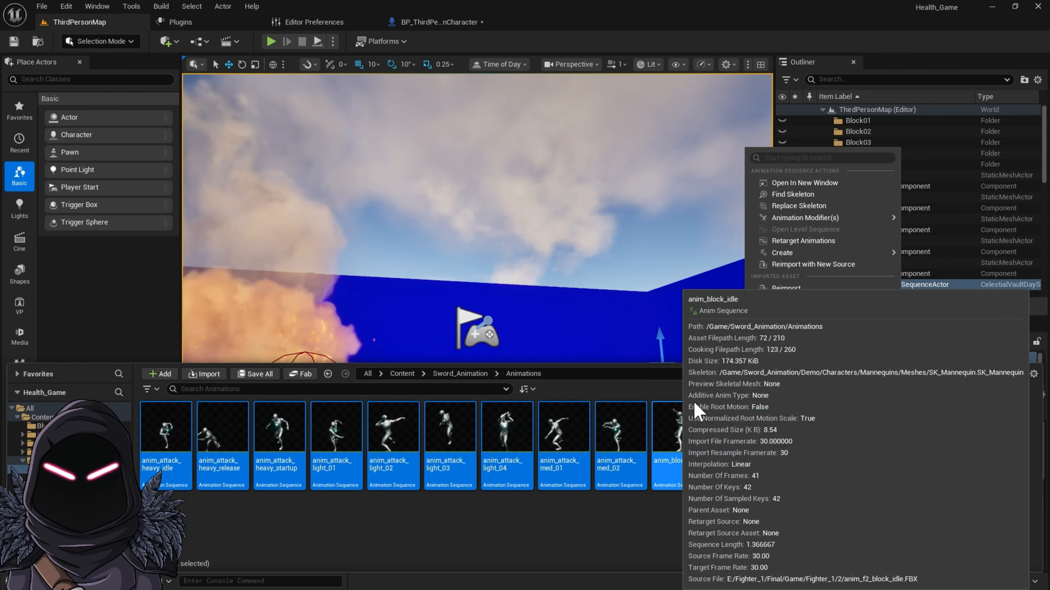
pyautogui.click(835, 206)
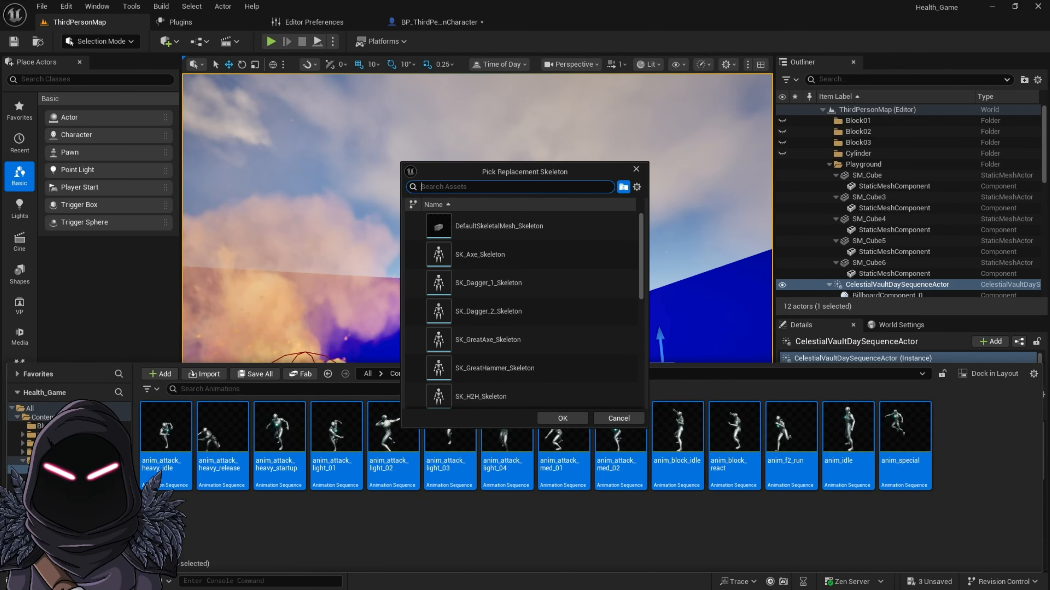
pyautogui.click(448, 20)
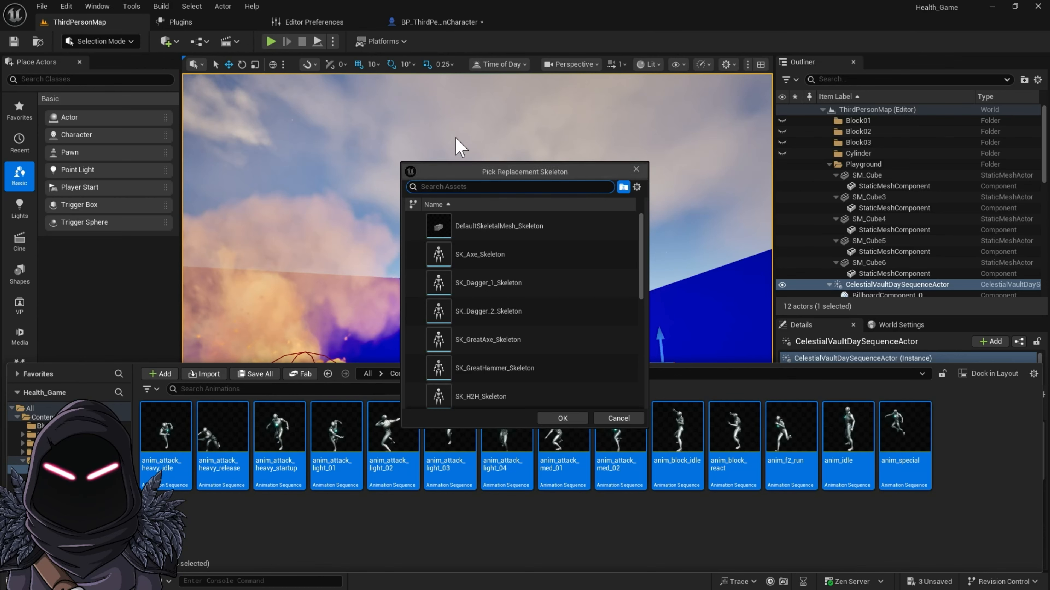
pyautogui.click(636, 172)
# Step: Locate the character's SKM_Manny mesh among the project assets from BP_ThirdPersonCharacter and examine the skeleton stored beside it
pyautogui.click(438, 21)
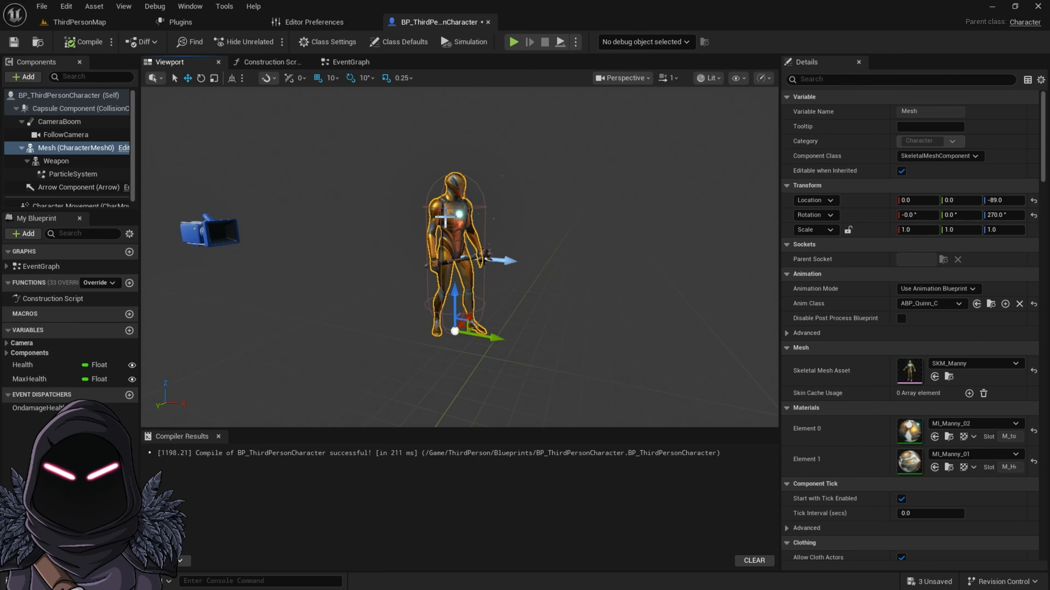
pyautogui.click(948, 377)
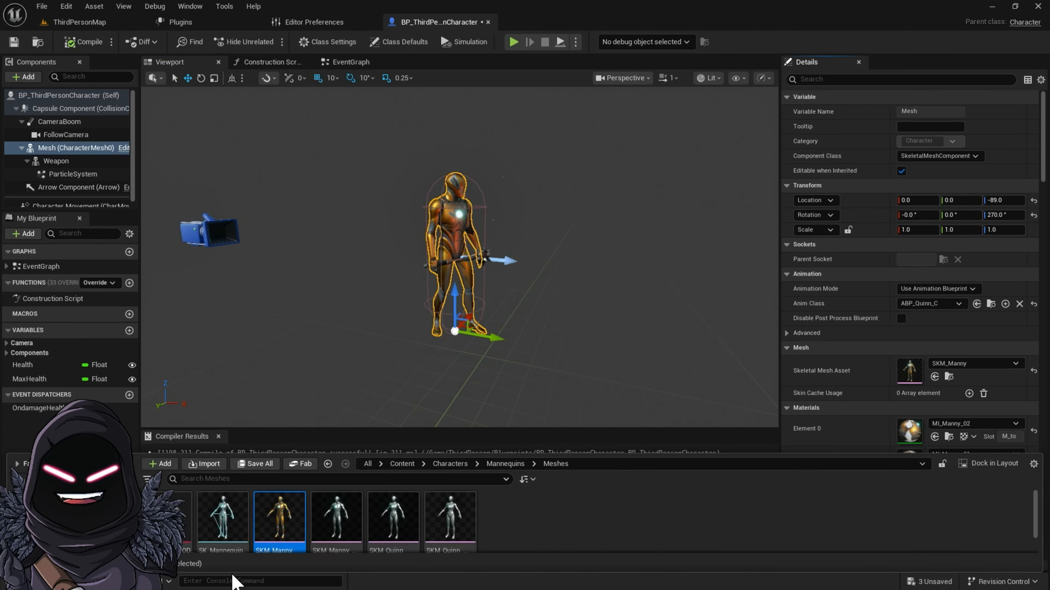
pyautogui.moveTo(222, 533); pyautogui.dragTo(223, 538)
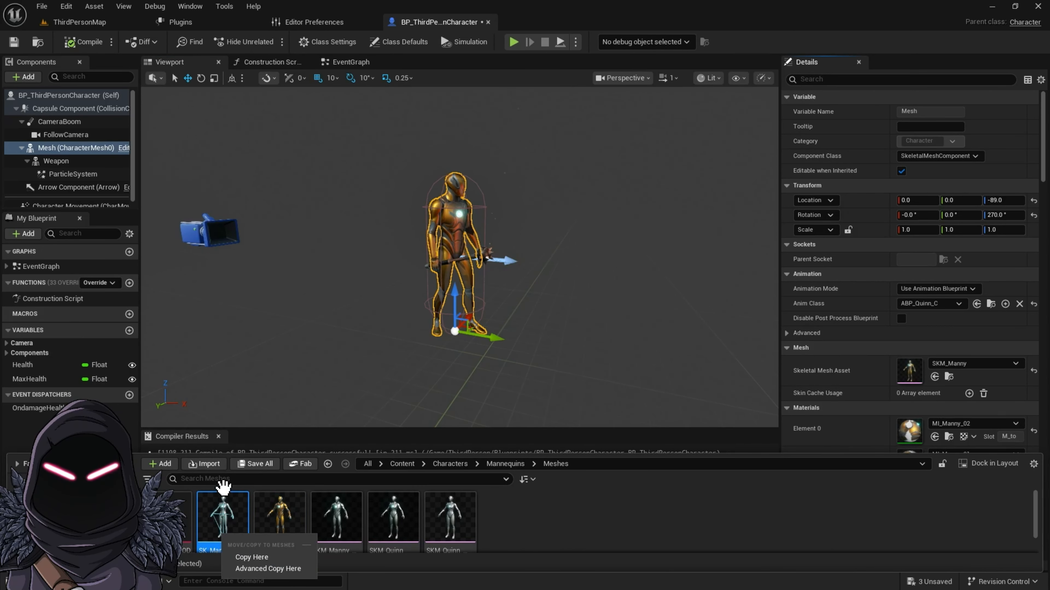
pyautogui.click(322, 403)
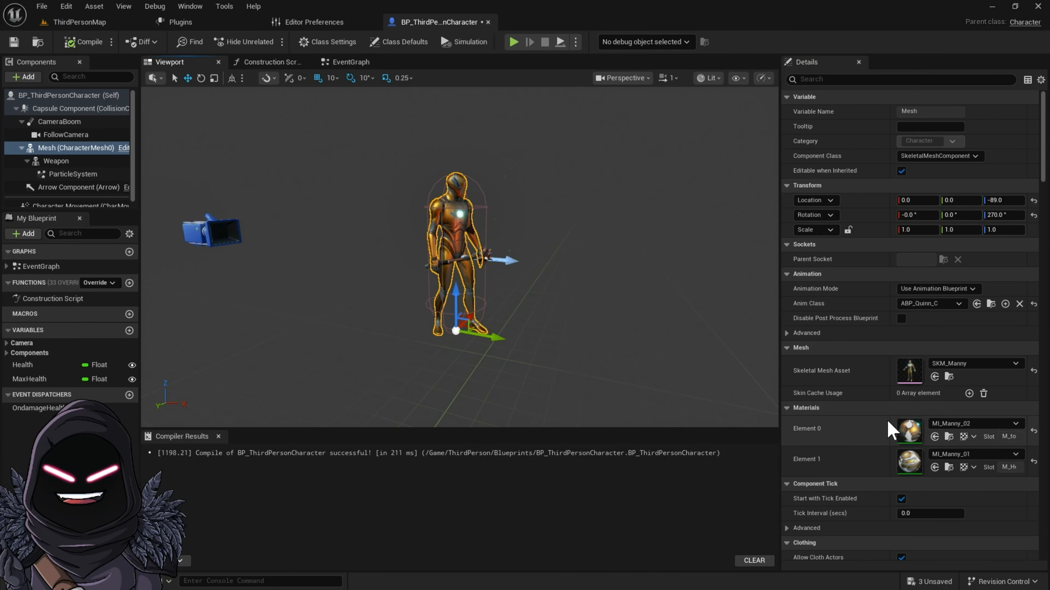
pyautogui.click(949, 377)
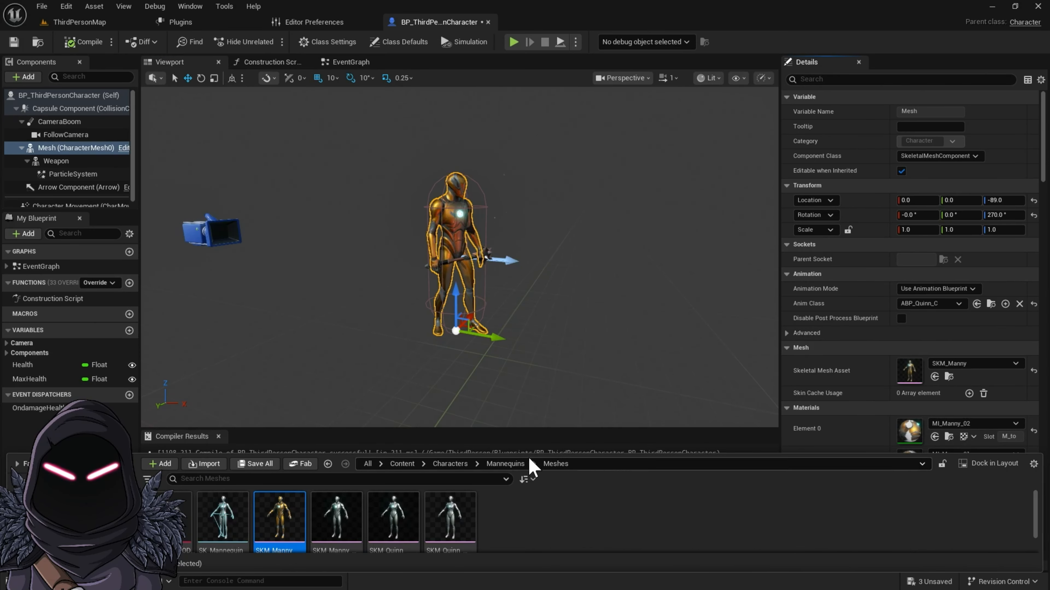
pyautogui.moveTo(514, 450); pyautogui.dragTo(515, 404)
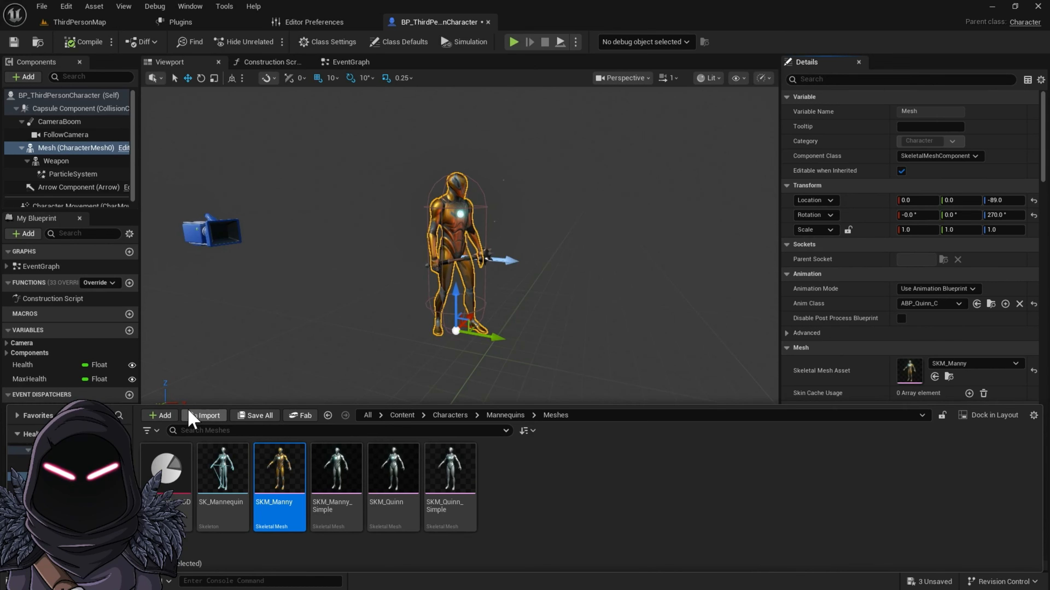
# Step: Return to ThirdPersonMap and open the Sword_Animation/Animations content folder
pyautogui.click(82, 24)
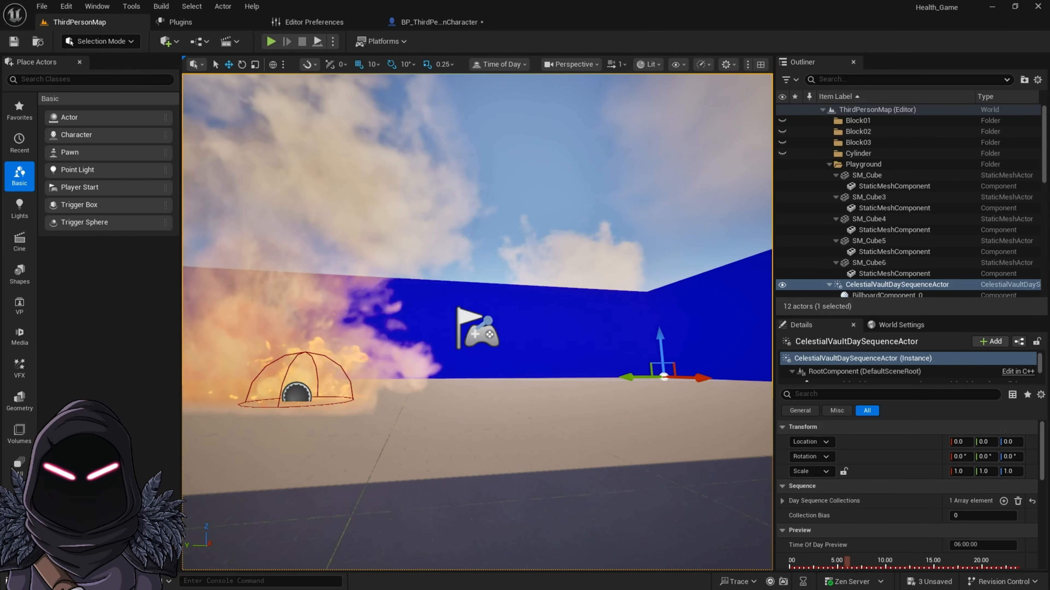
pyautogui.hotkey('ctrl', 'space')
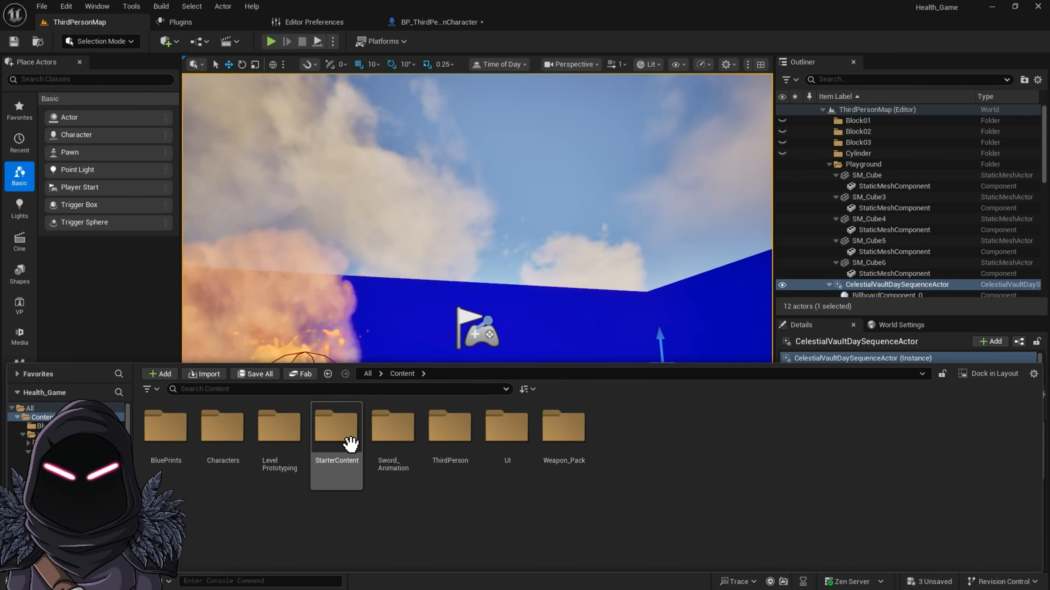
pyautogui.doubleClick(390, 449)
pyautogui.doubleClick(158, 432)
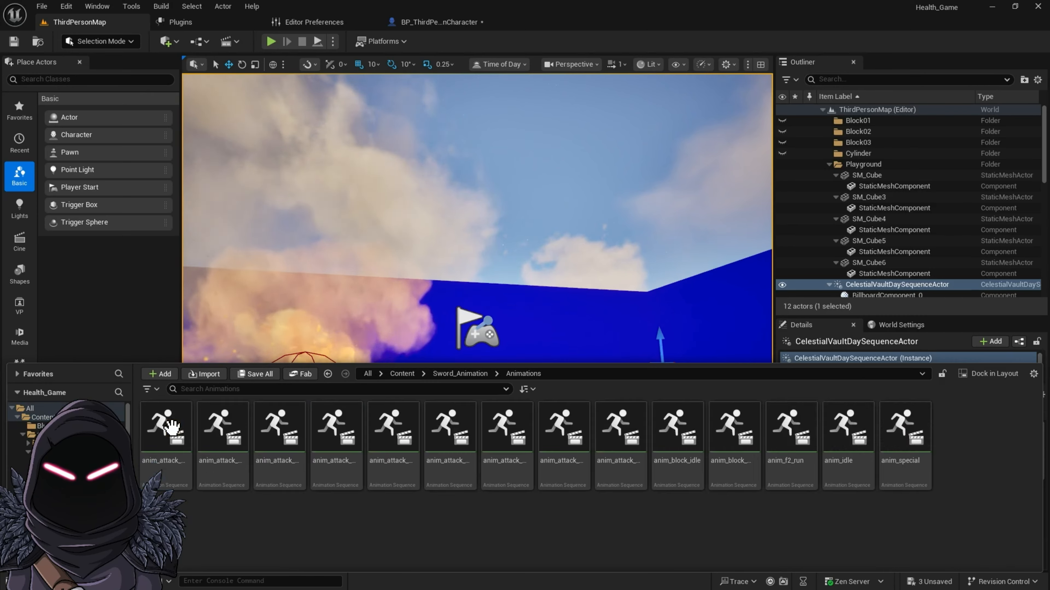
# Step: Replace the skeleton of all animations from anim_attack_heavy_idle to anim_special with the SK_Mannequin from Characters/Mannequins/Meshes
pyautogui.click(161, 435)
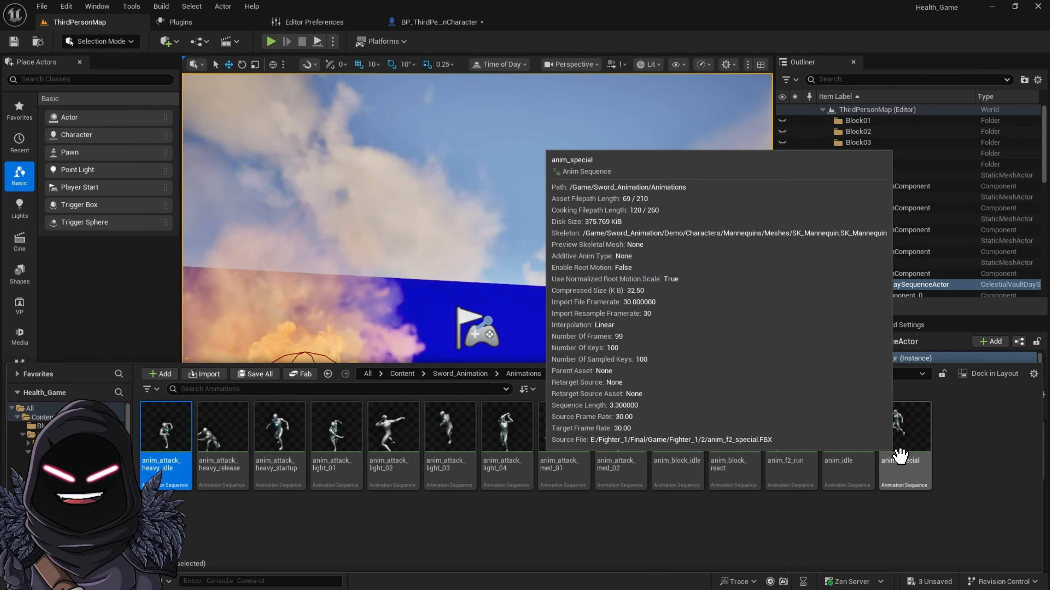
pyautogui.keyDown('shift'); pyautogui.click(899, 453); pyautogui.keyUp('shift')
pyautogui.rightClick(910, 434)
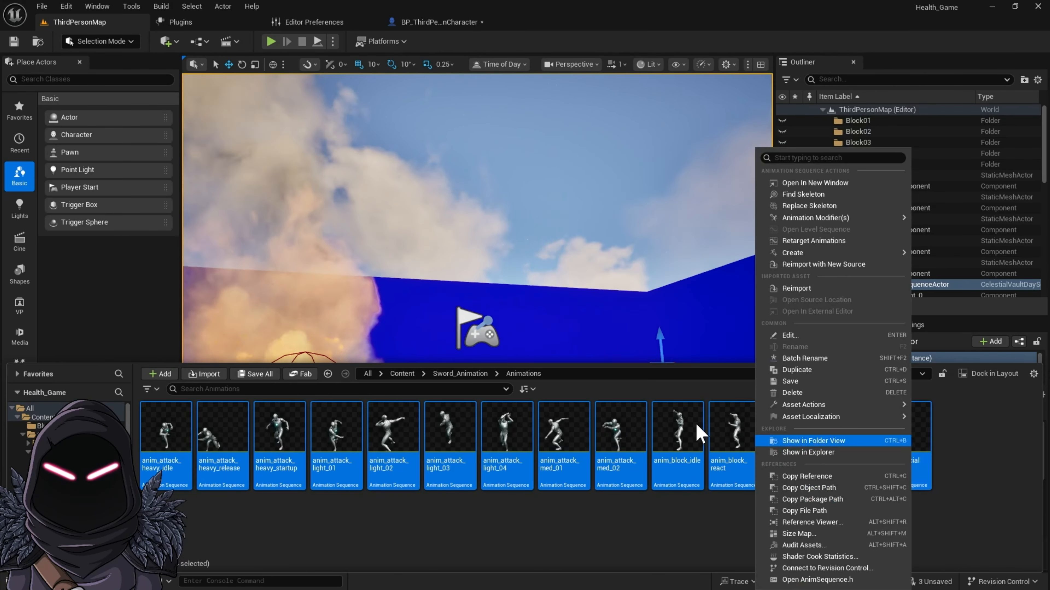
pyautogui.click(772, 206)
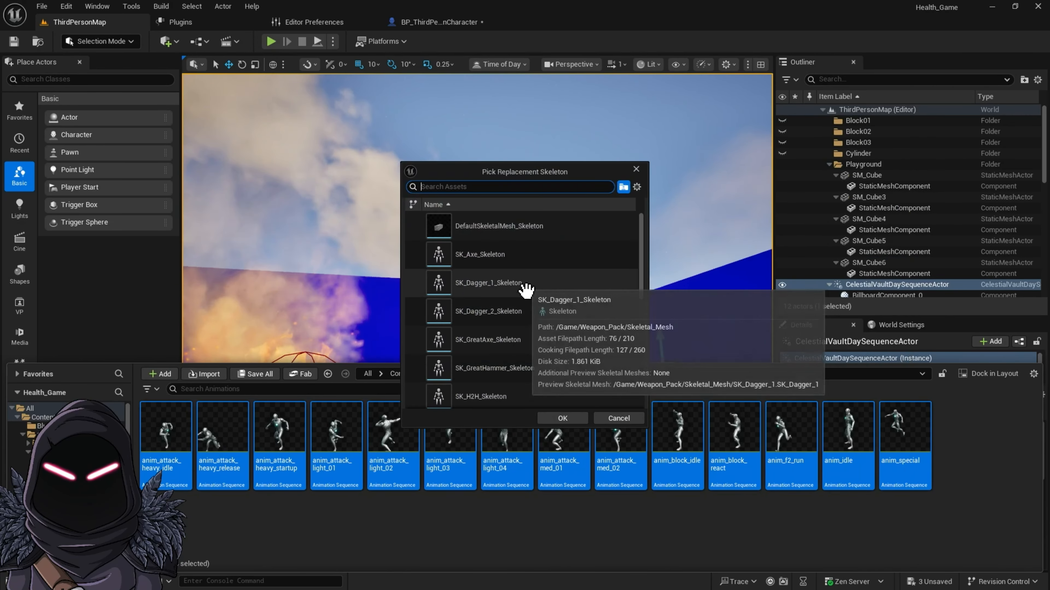
pyautogui.scroll(-3, 511, 375)
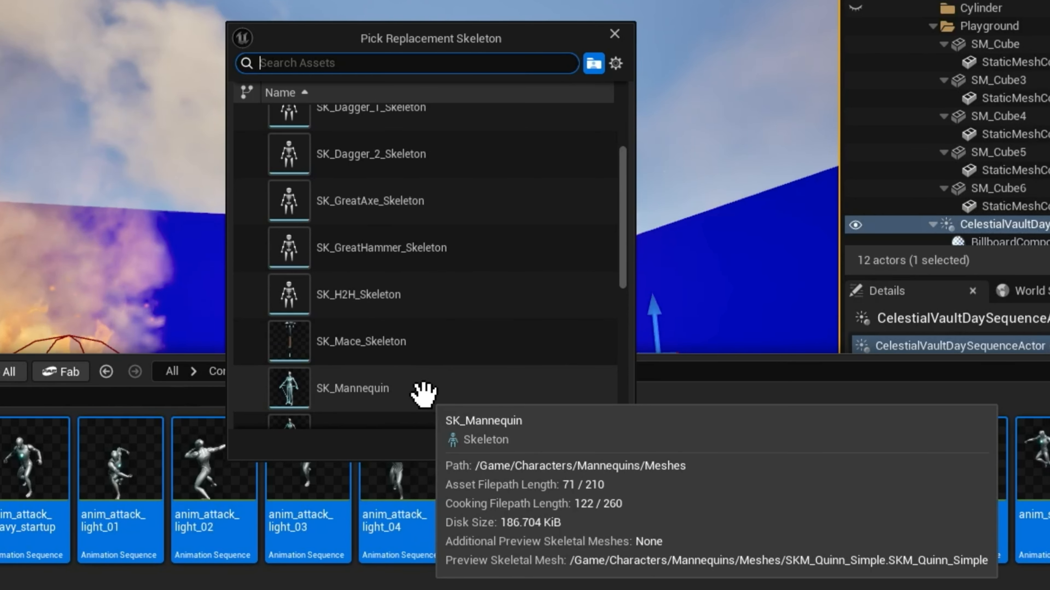
pyautogui.scroll(-1, 419, 395)
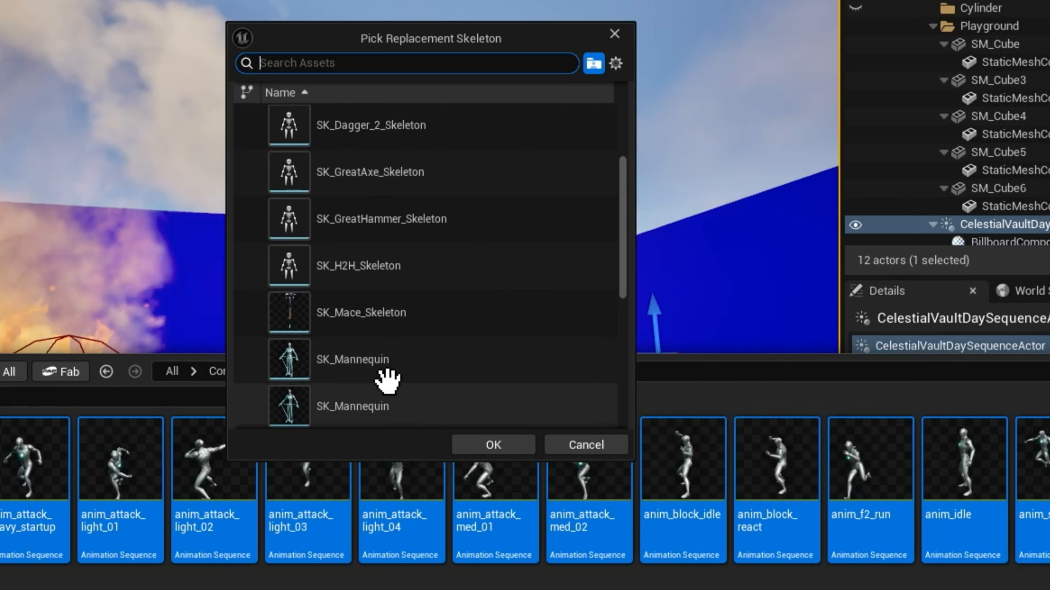
pyautogui.scroll(-1, 416, 397)
pyautogui.moveTo(397, 353)
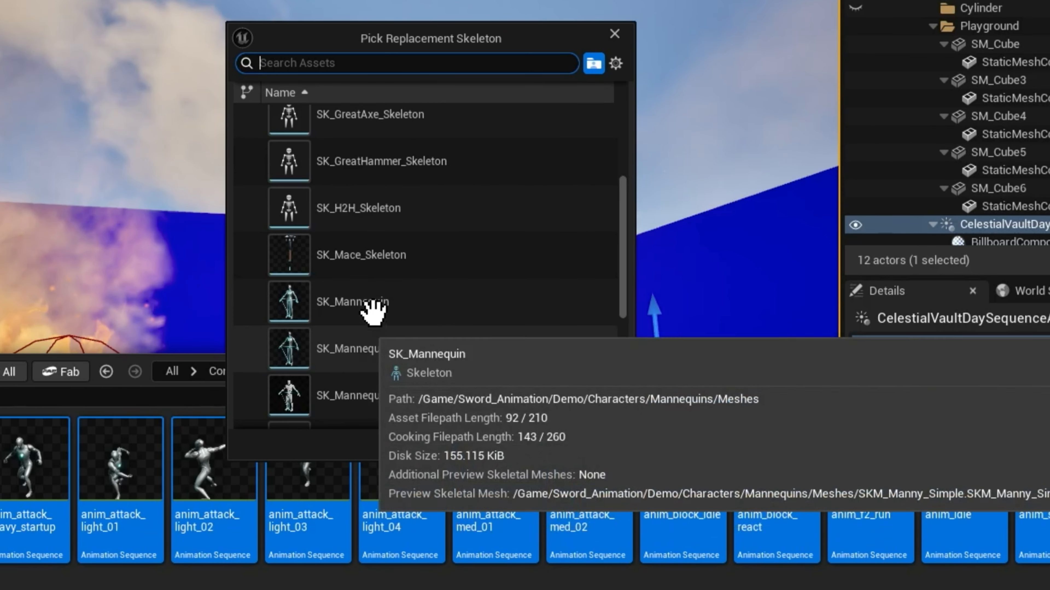
pyautogui.moveTo(374, 306)
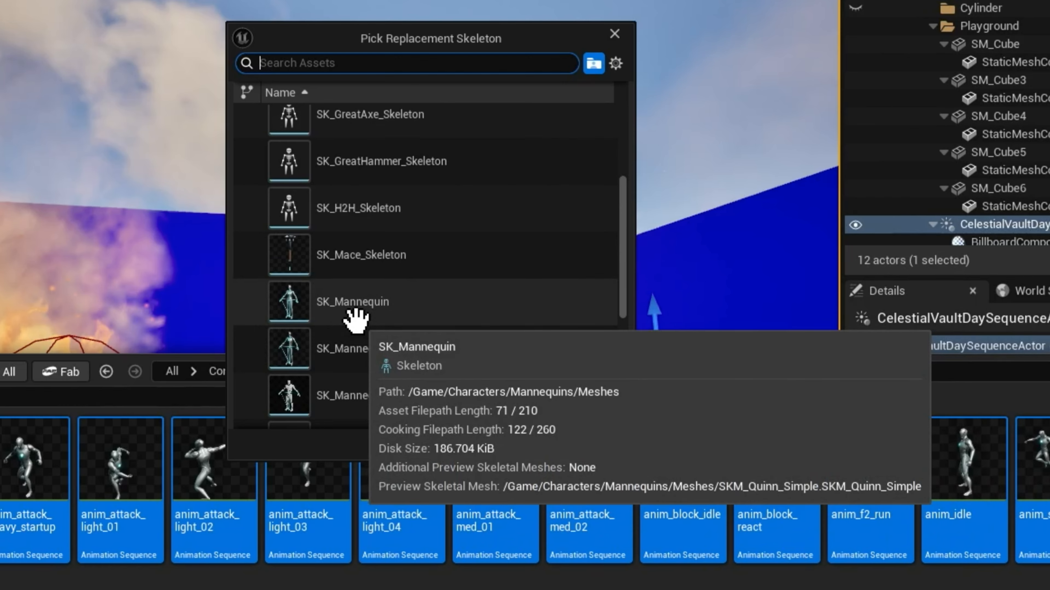
pyautogui.click(413, 310)
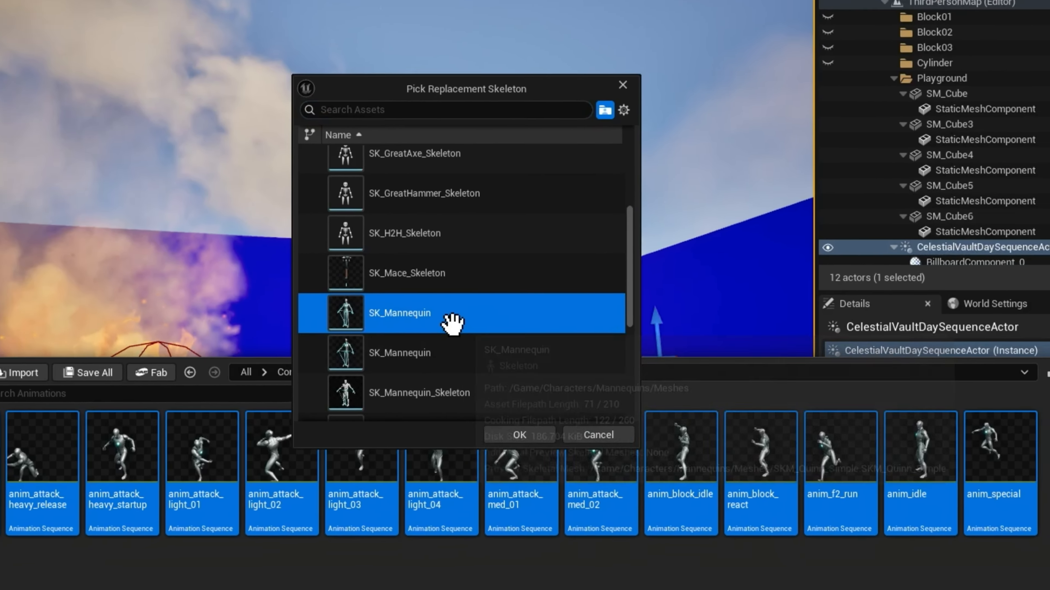
pyautogui.click(520, 435)
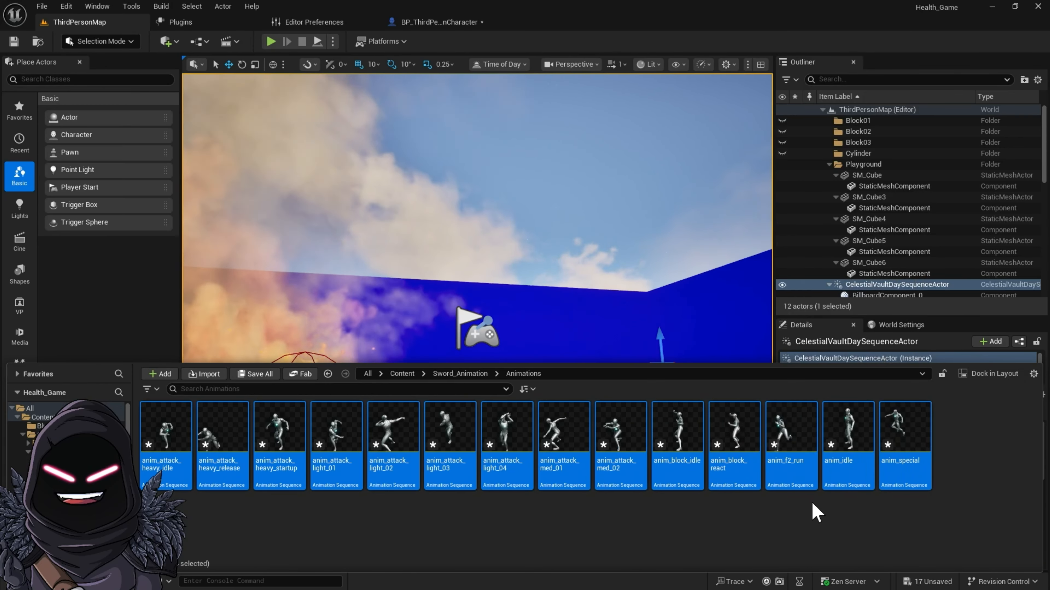
# Step: Start Retarget Animations for the selected sword animations and set SKM_Manny as the source skeletal mesh
pyautogui.rightClick(890, 449)
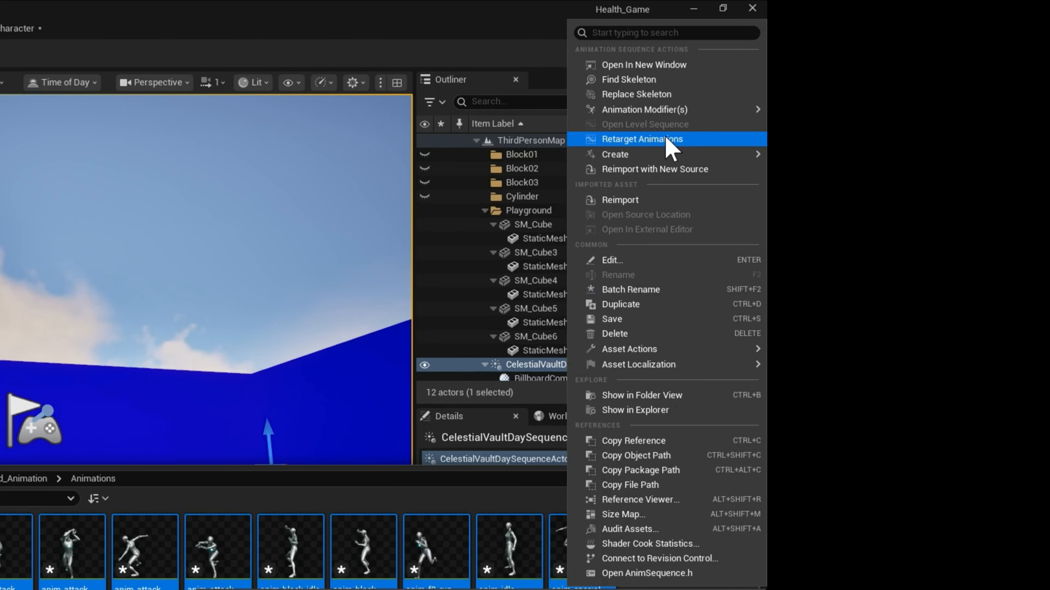
pyautogui.click(666, 139)
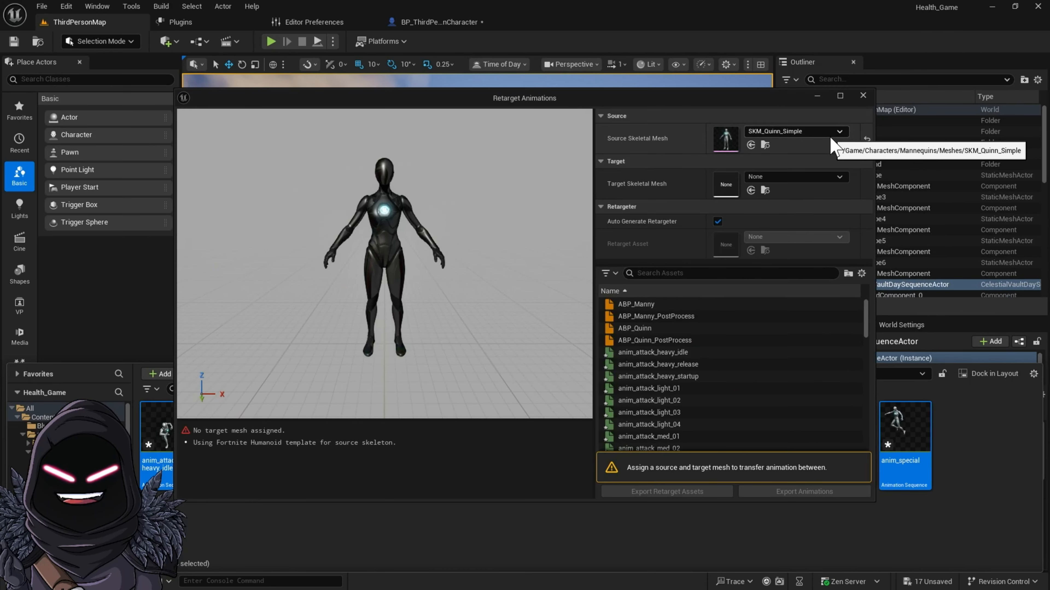
pyautogui.click(822, 133)
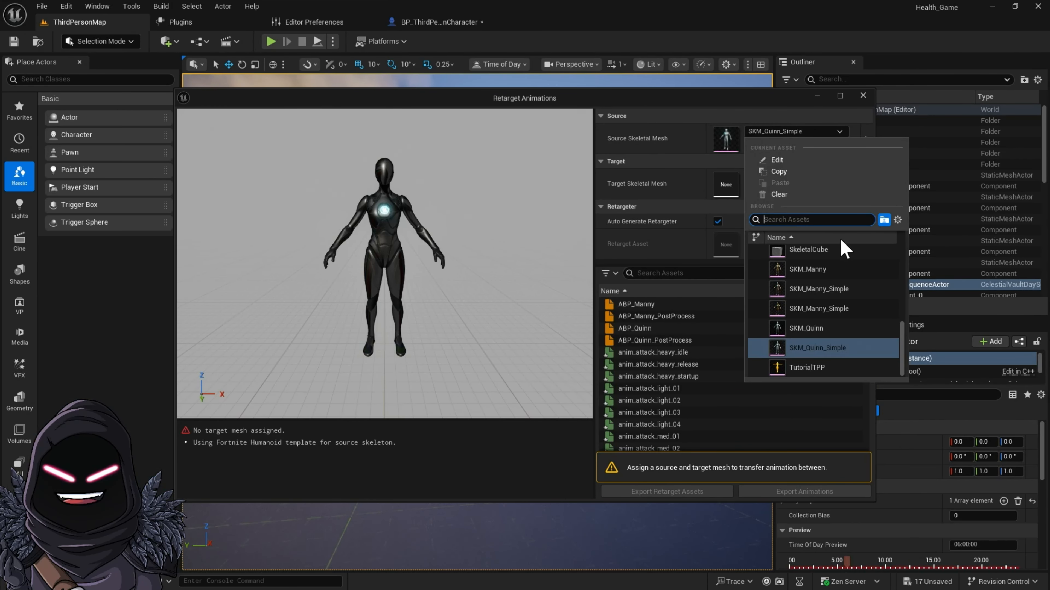
pyautogui.press('Escape')
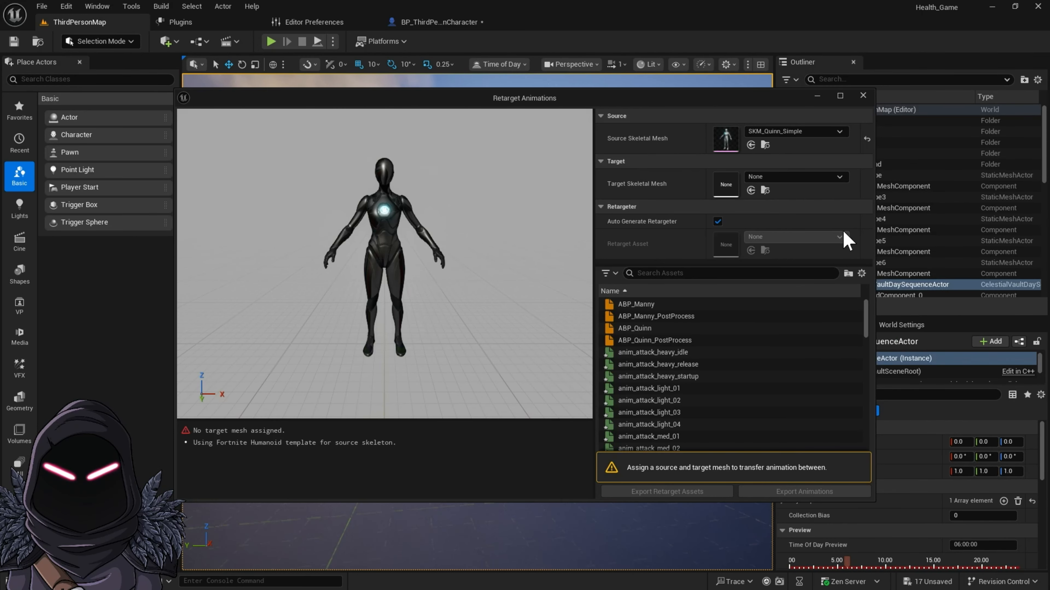
pyautogui.click(830, 131)
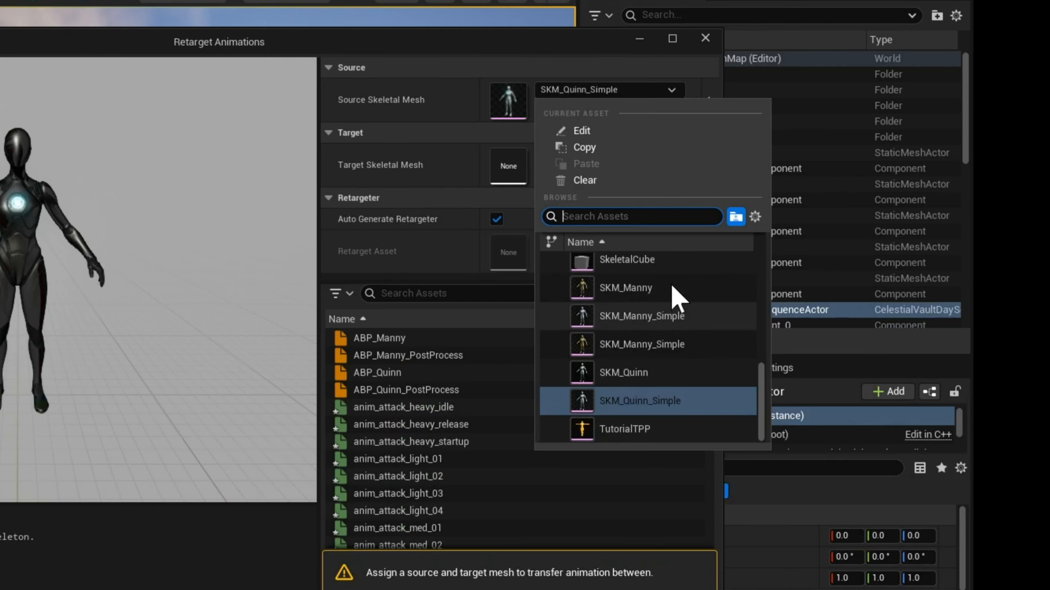
pyautogui.click(670, 287)
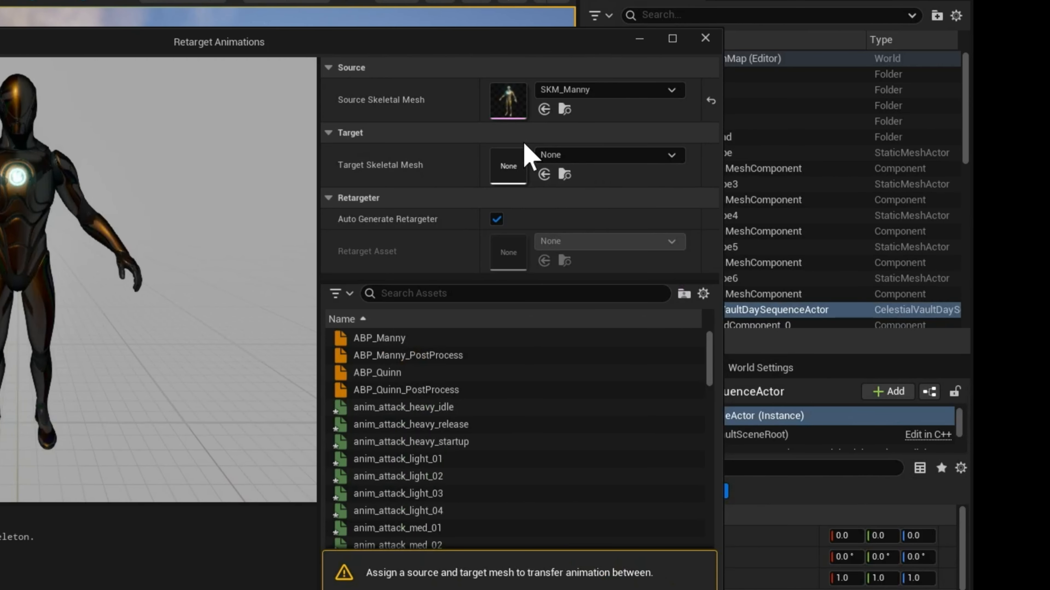
# Step: Set SKM_Manny_Simple as the target skeletal mesh for the animation retarget
pyautogui.click(672, 157)
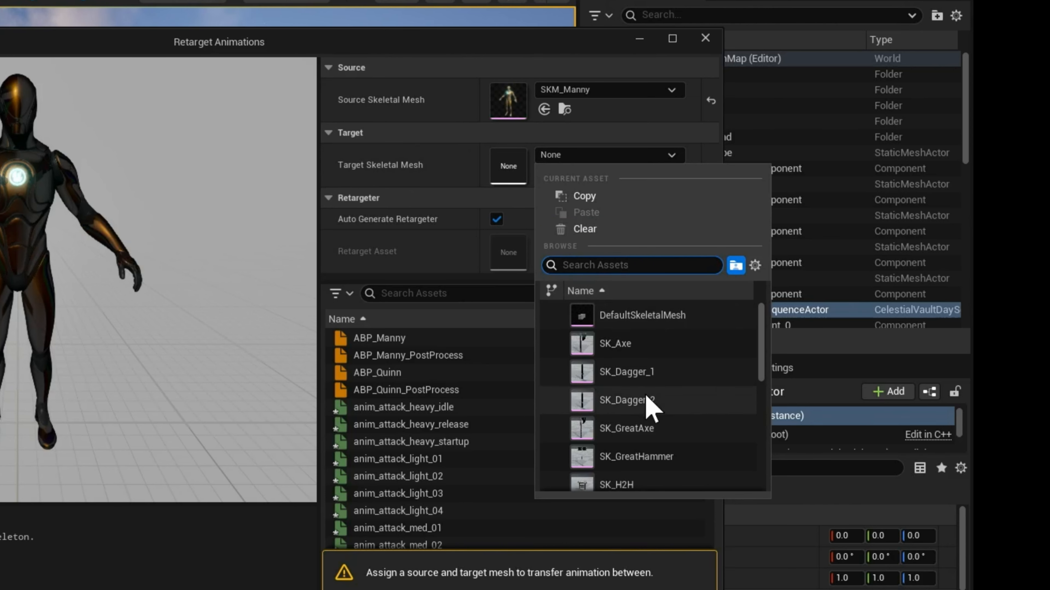
pyautogui.scroll(-4, 654, 404)
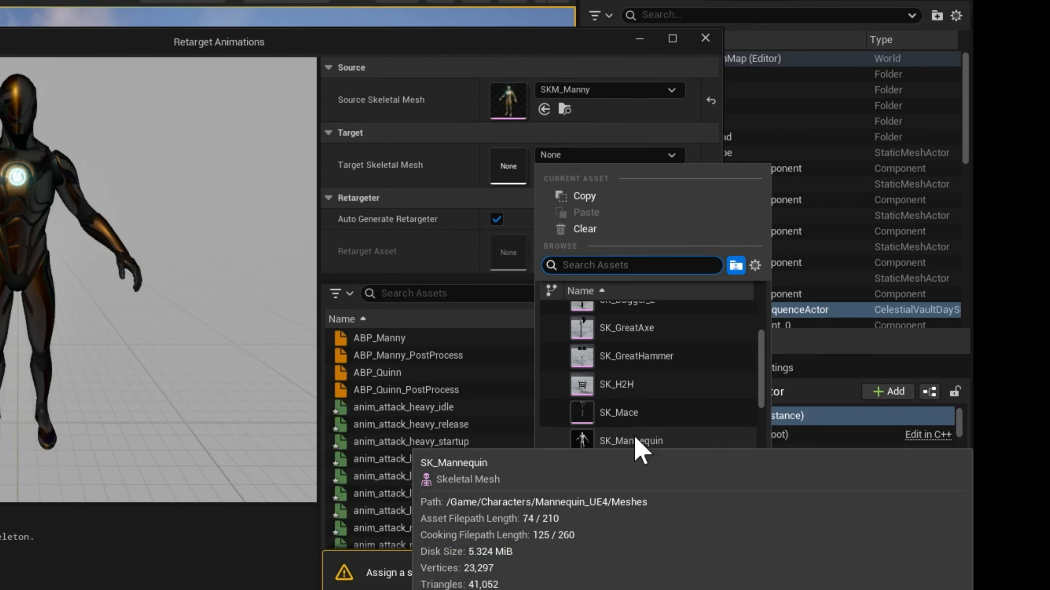
pyautogui.scroll(-5, 640, 451)
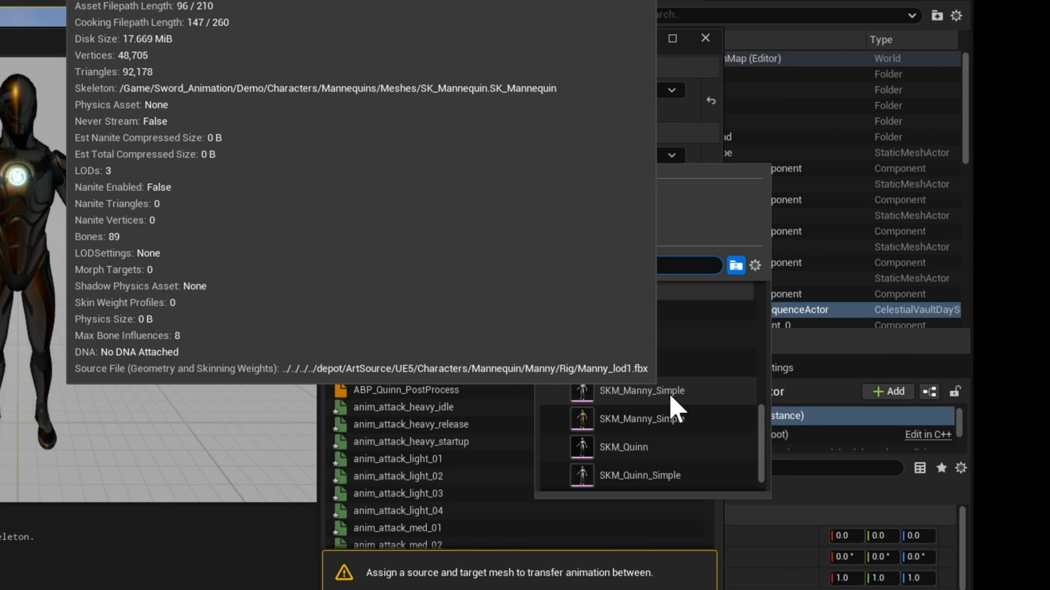
pyautogui.click(671, 397)
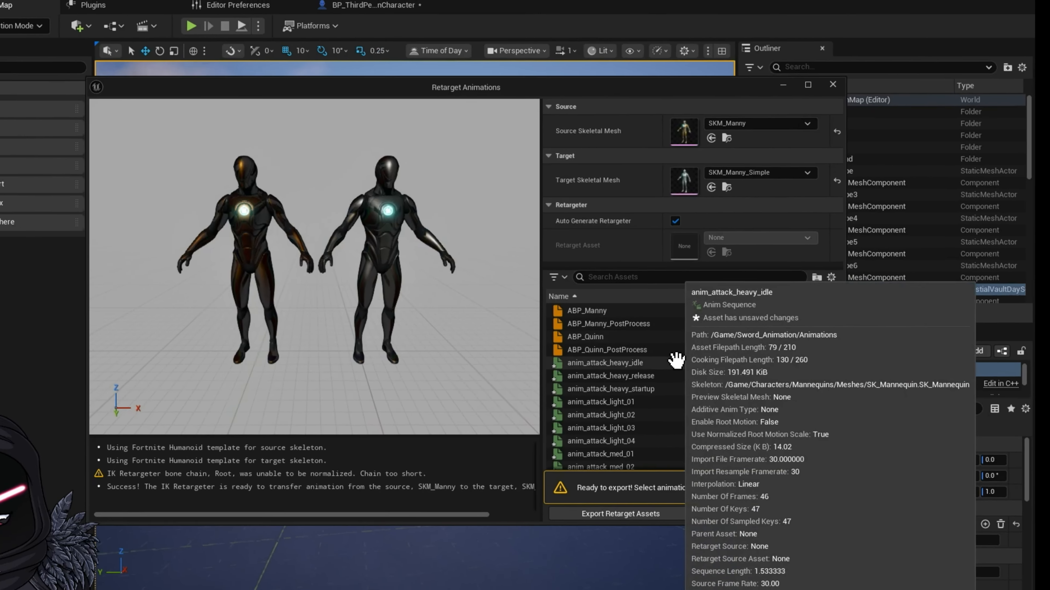
# Step: Select all sword animations from anim_attack_heavy_idle through anim_special in the retargeting asset list
pyautogui.click(672, 362)
pyautogui.scroll(-2, 638, 380)
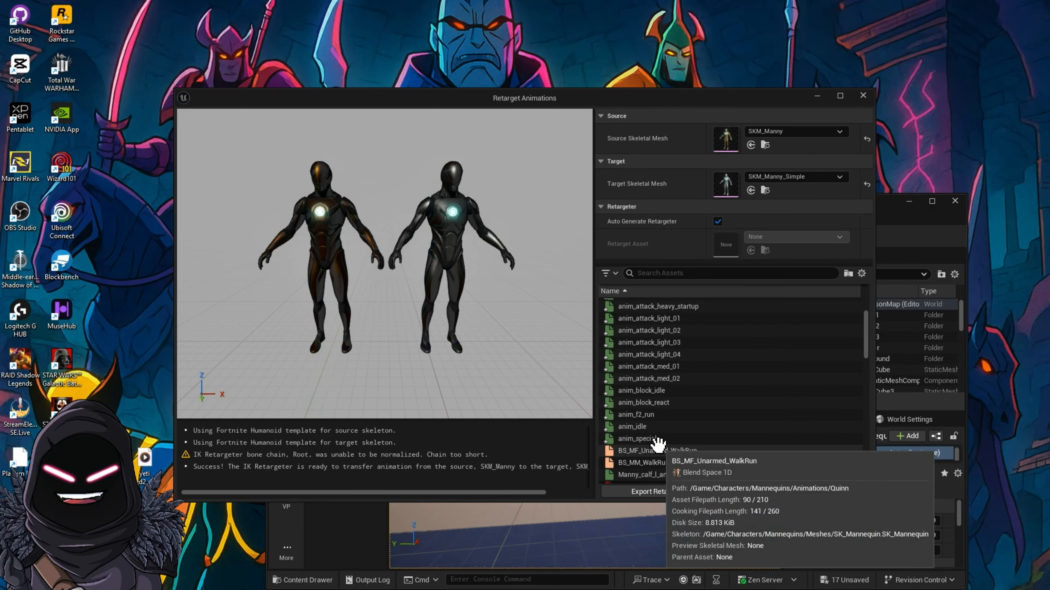
pyautogui.keyDown('shift'); pyautogui.click(662, 438); pyautogui.keyUp('shift')
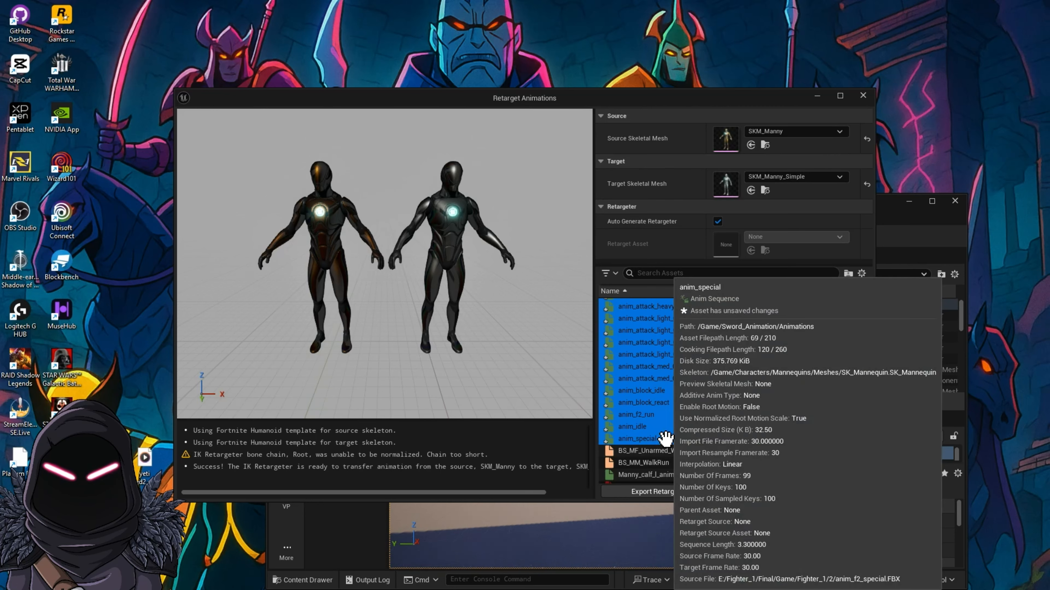
pyautogui.scroll(2, 687, 389)
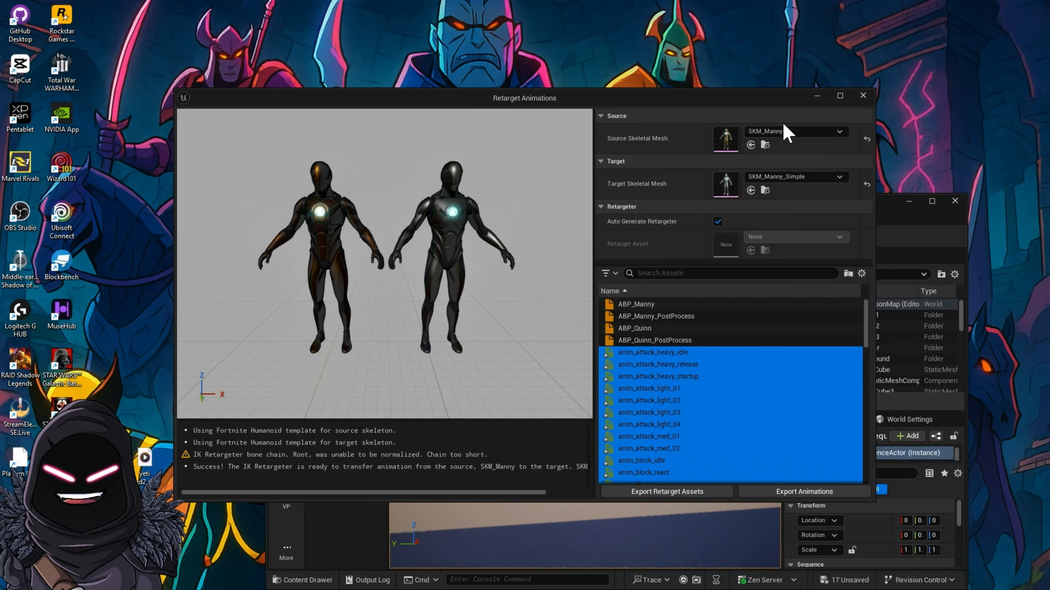
# Step: Export the retarget assets to the Characters/Mannequins/Animations/Manny folder
pyautogui.click(677, 494)
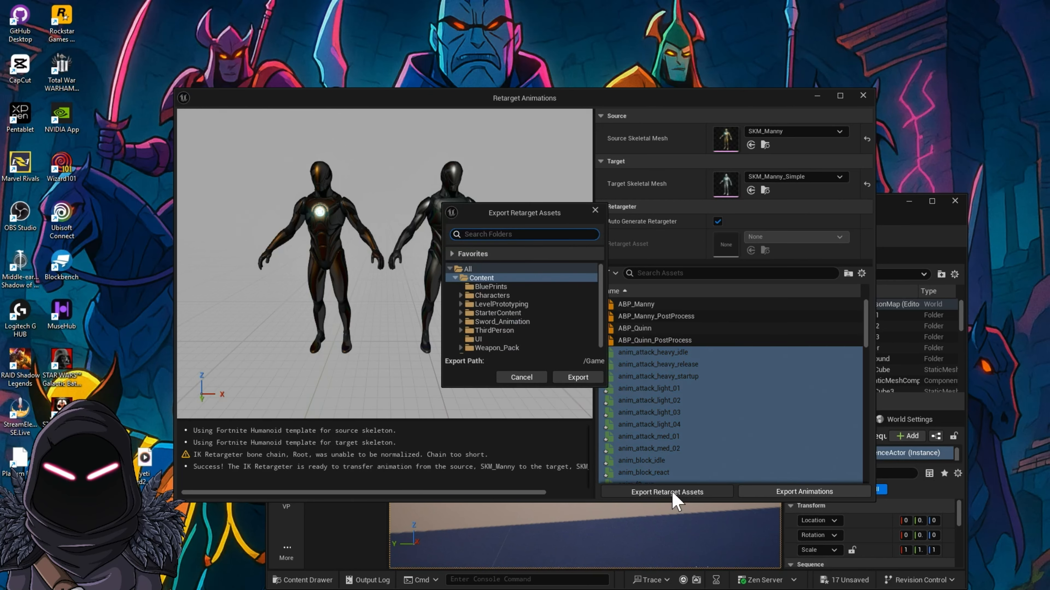
pyautogui.click(515, 304)
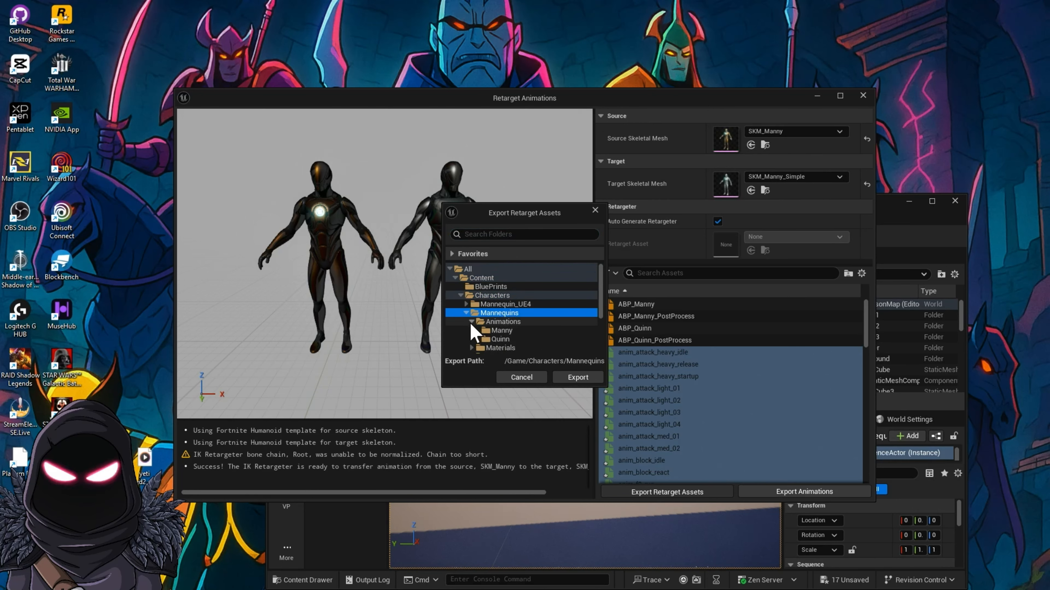
pyautogui.click(502, 331)
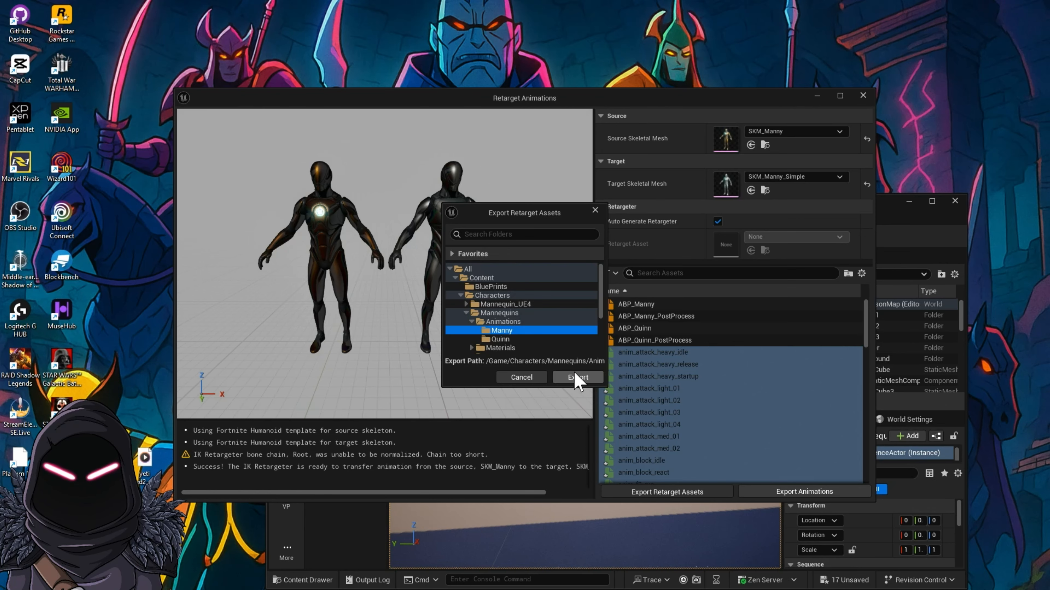
pyautogui.click(587, 377)
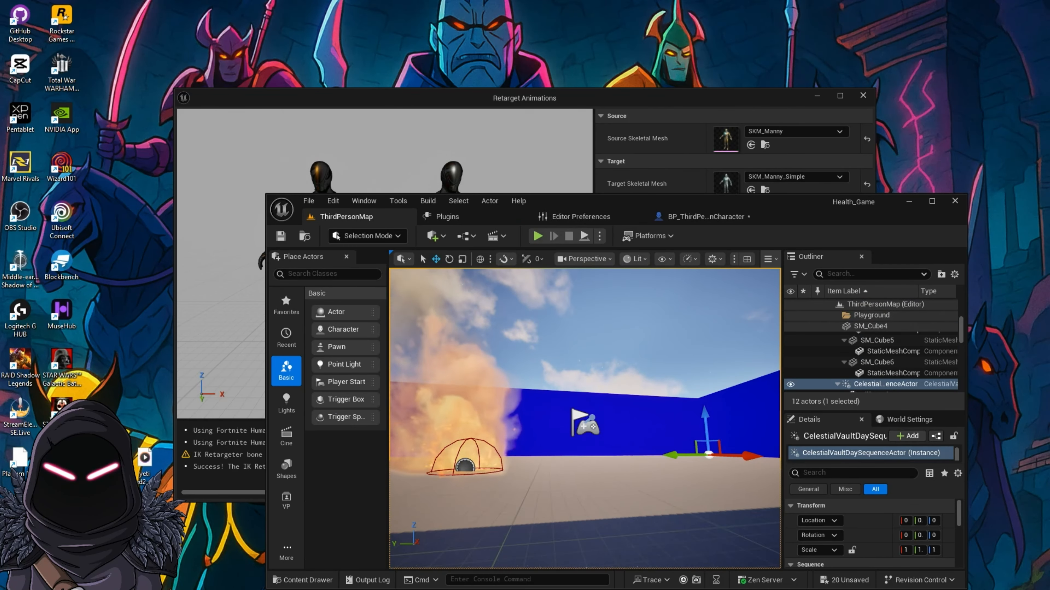
# Step: View the exported retarget assets in the floating content browser, move it aside, and maximize the main editor window
pyautogui.moveTo(57, 209); pyautogui.dragTo(719, 140)
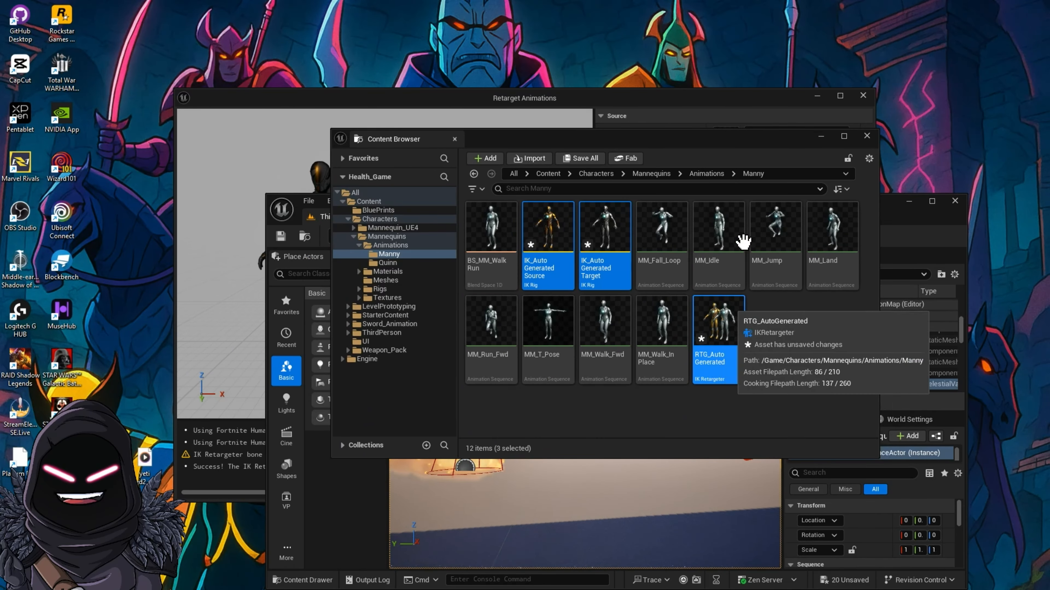
pyautogui.moveTo(777, 141); pyautogui.dragTo(1, 205)
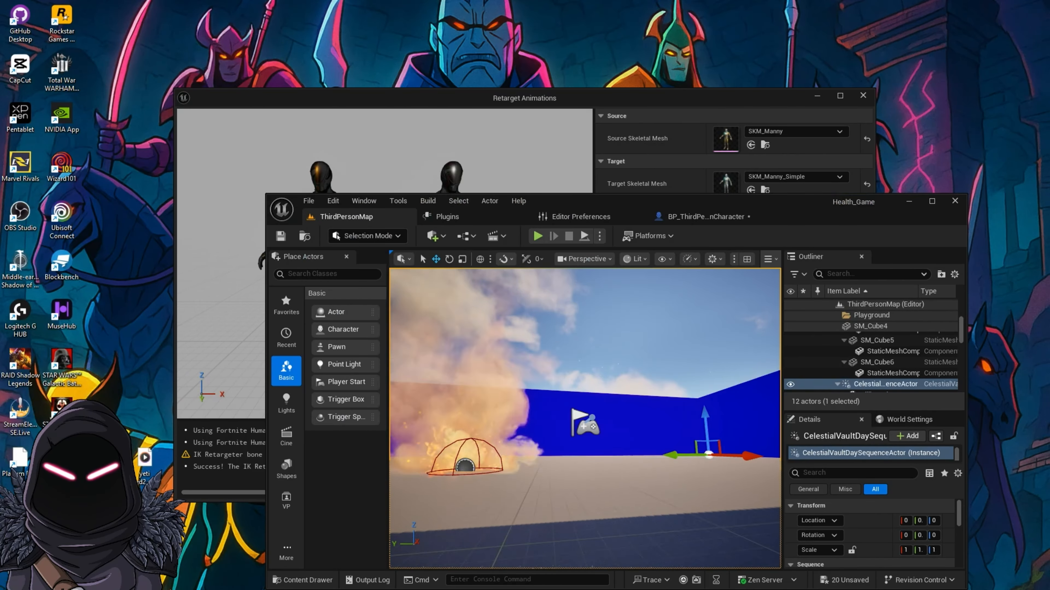
pyautogui.click(932, 201)
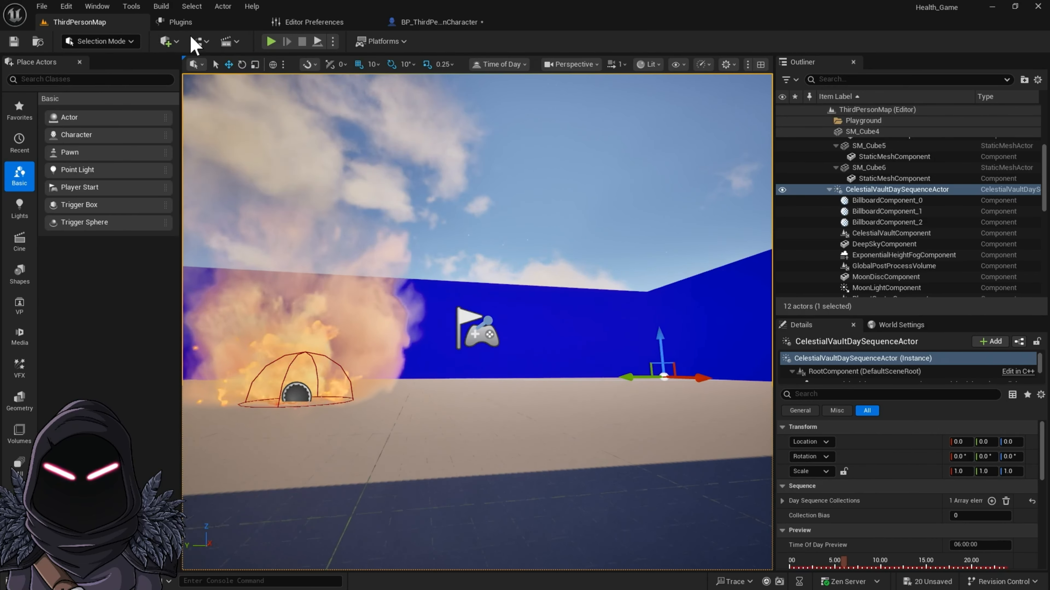
# Step: Open the ABP_Manny animation blueprint from the Characters/Mannequins/Animations content folder
pyautogui.hotkey('ctrl', 'space')
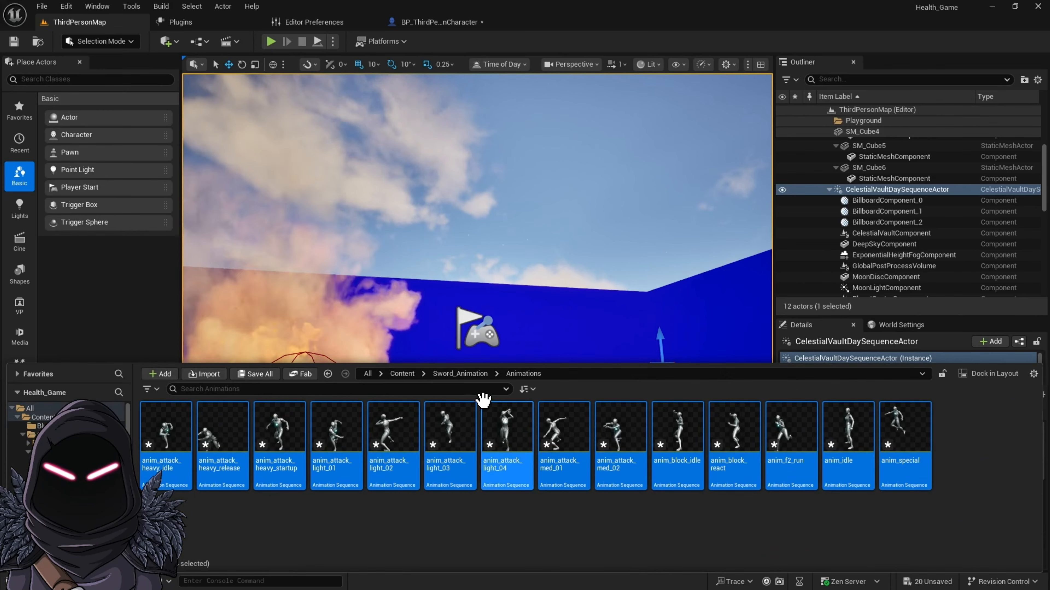
pyautogui.click(399, 375)
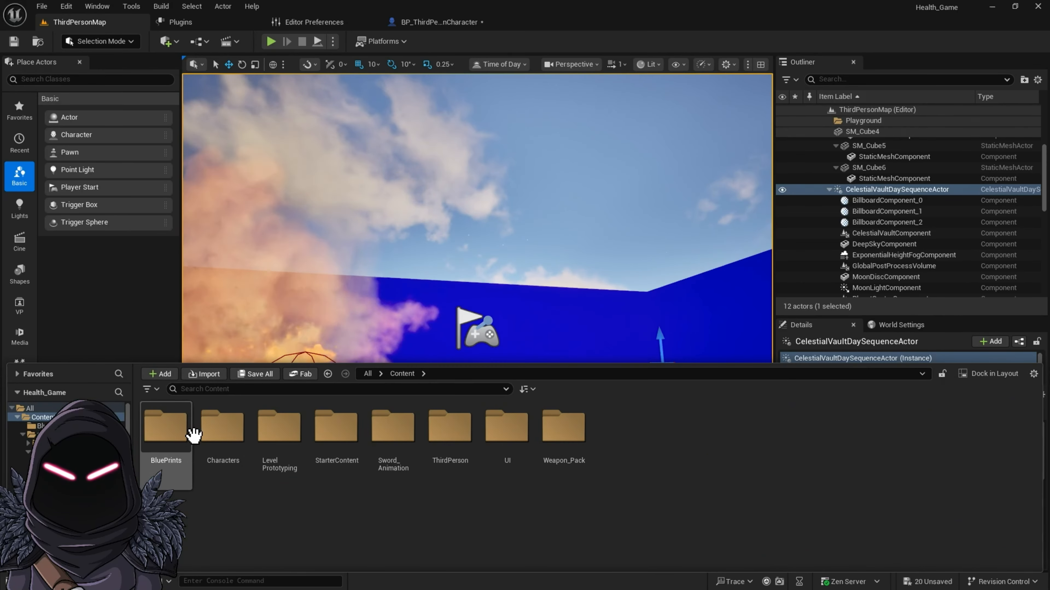
pyautogui.doubleClick(213, 433)
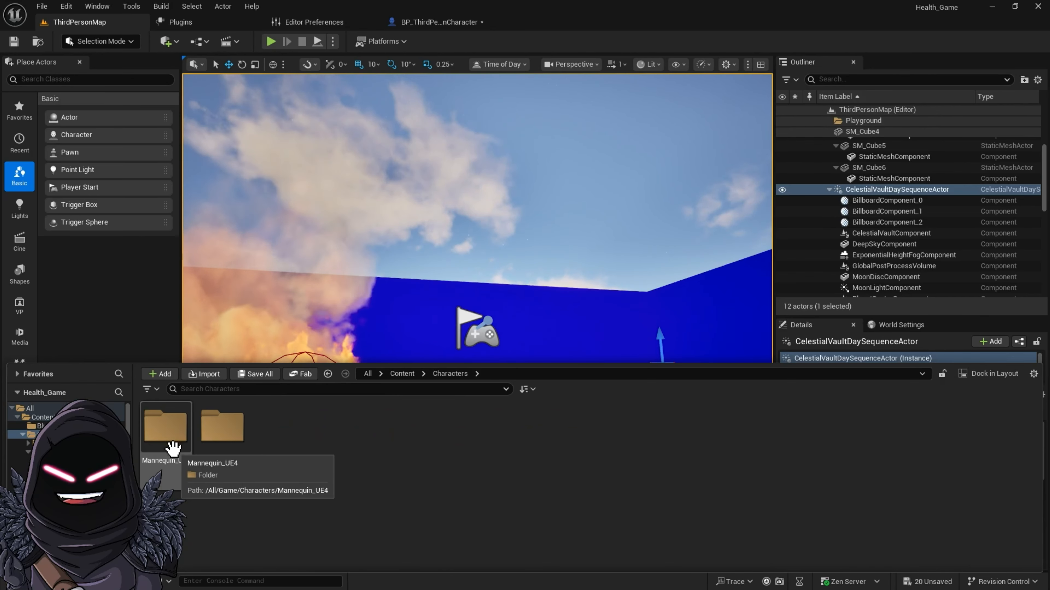
pyautogui.doubleClick(223, 426)
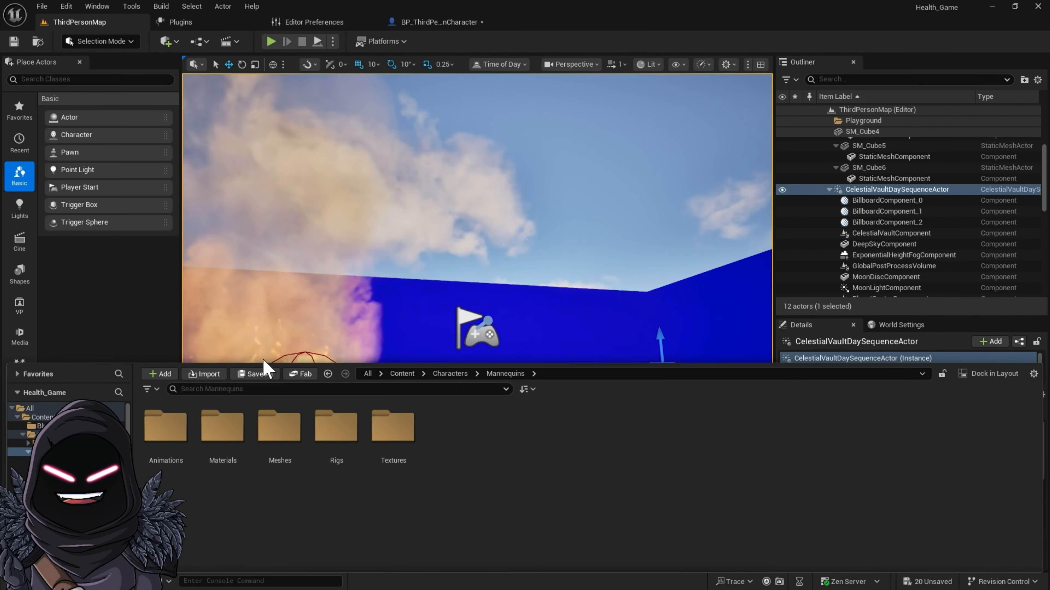
pyautogui.click(162, 441)
pyautogui.doubleClick(162, 441)
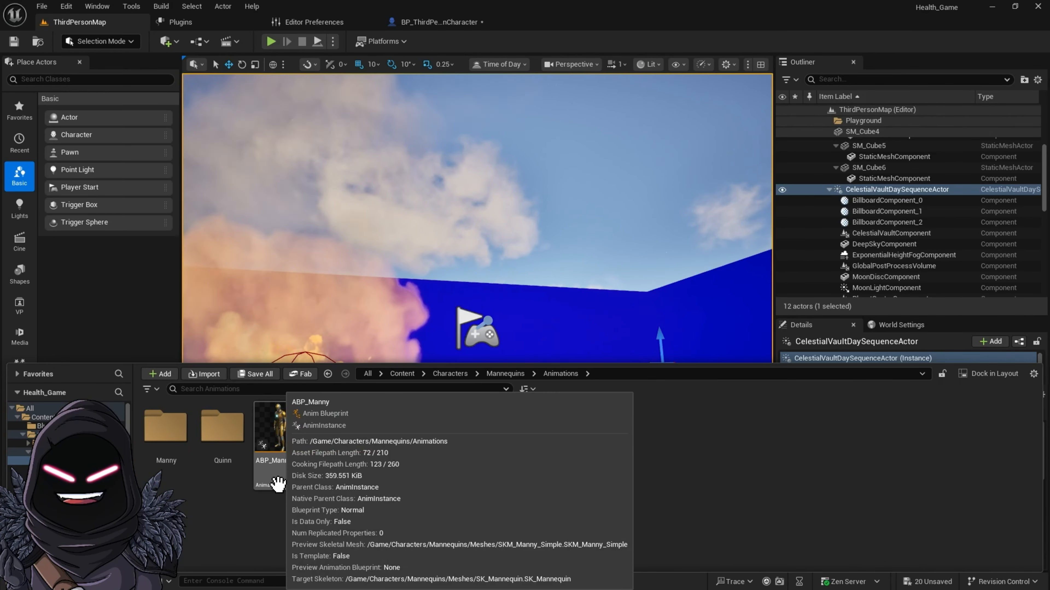
pyautogui.doubleClick(289, 480)
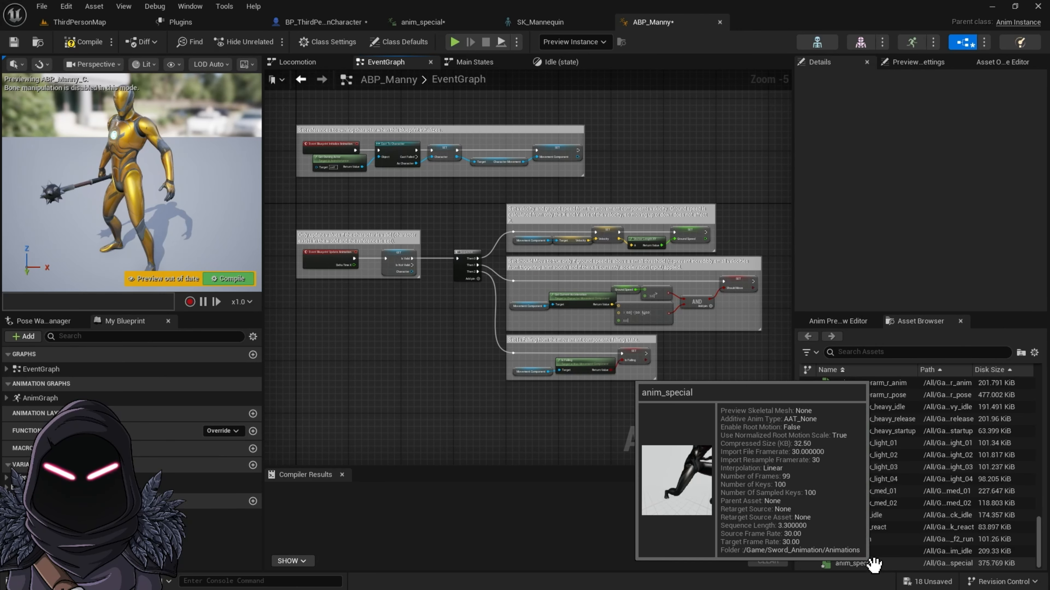
# Step: Open the Idle state inside the Locomotion state machine of ABP_Manny's AnimGraph
pyautogui.moveTo(864, 551)
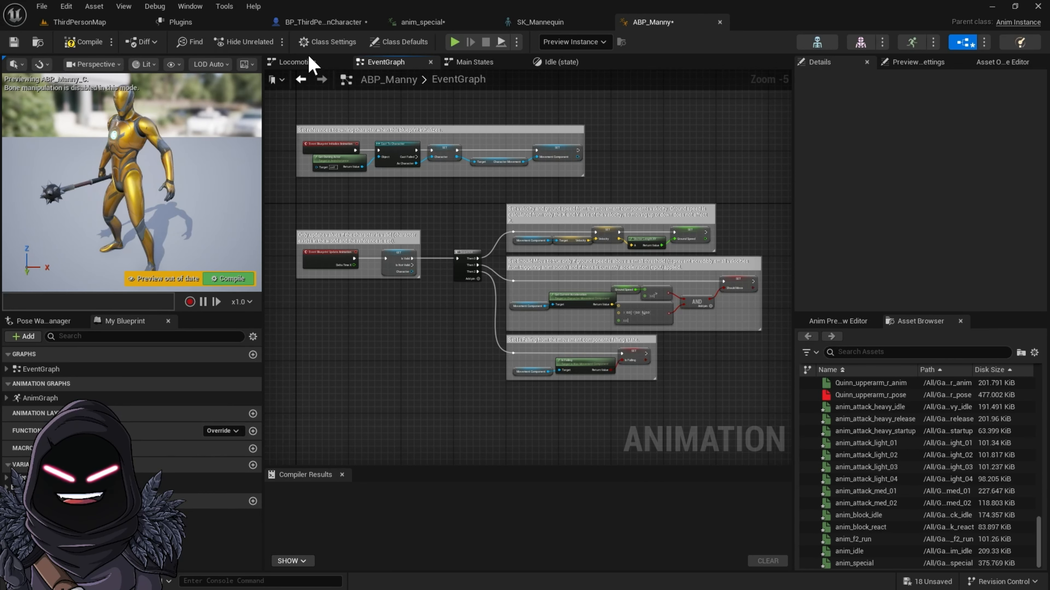
pyautogui.click(479, 65)
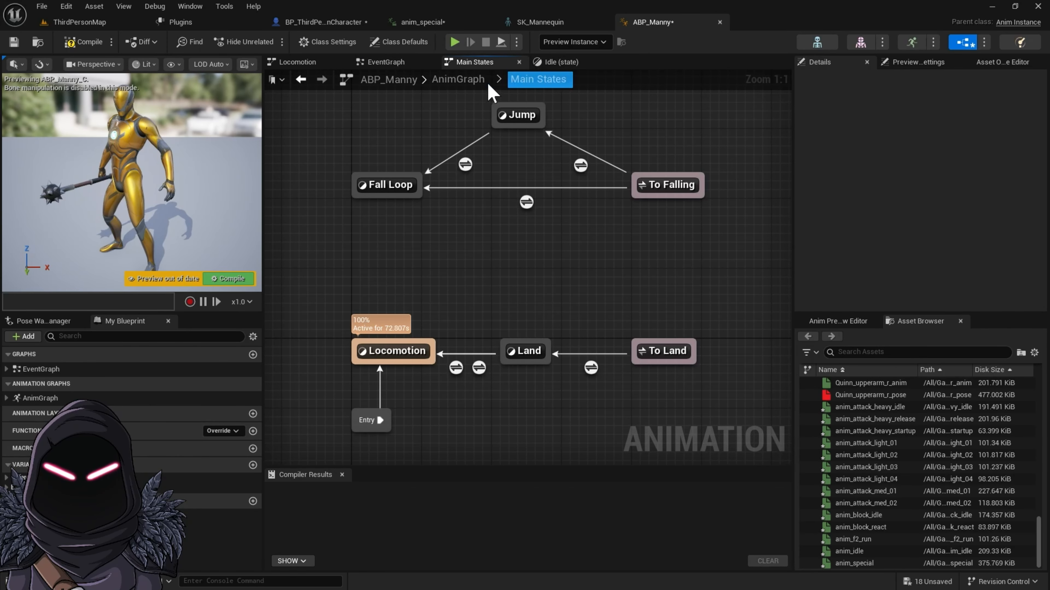
pyautogui.click(453, 85)
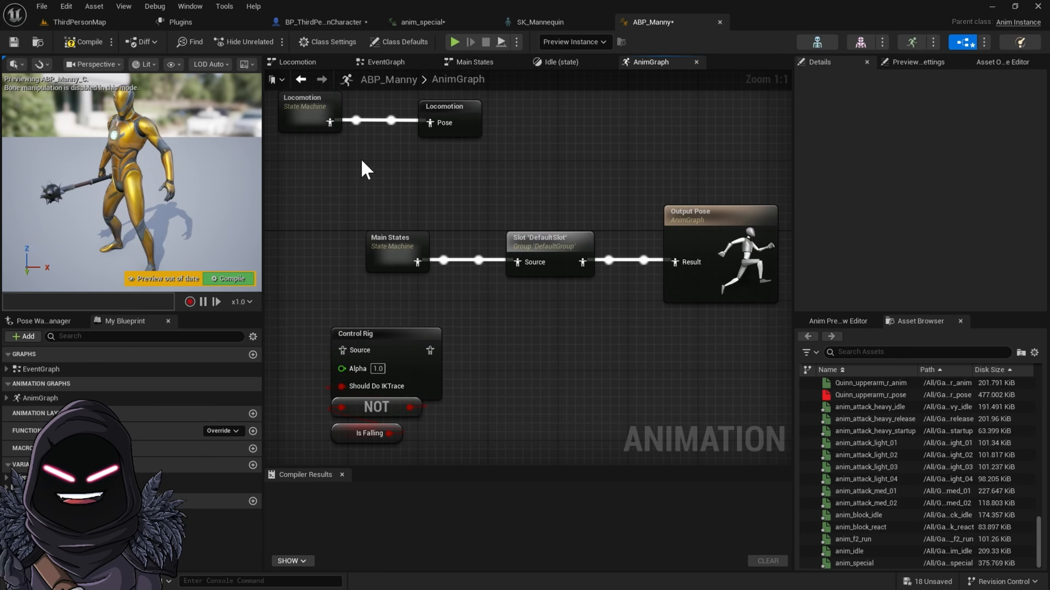
pyautogui.doubleClick(308, 109)
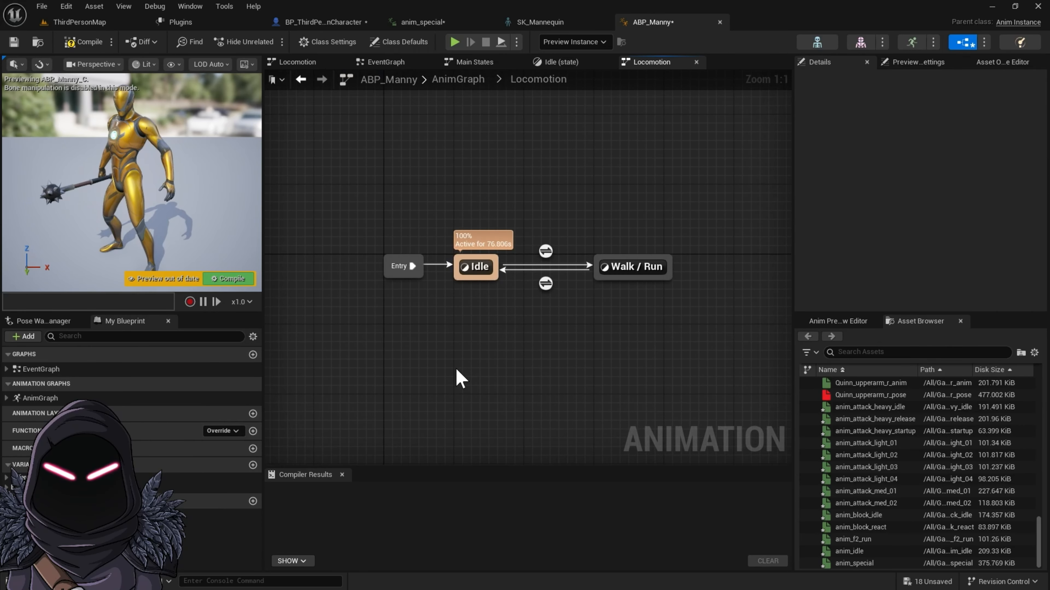
pyautogui.doubleClick(491, 268)
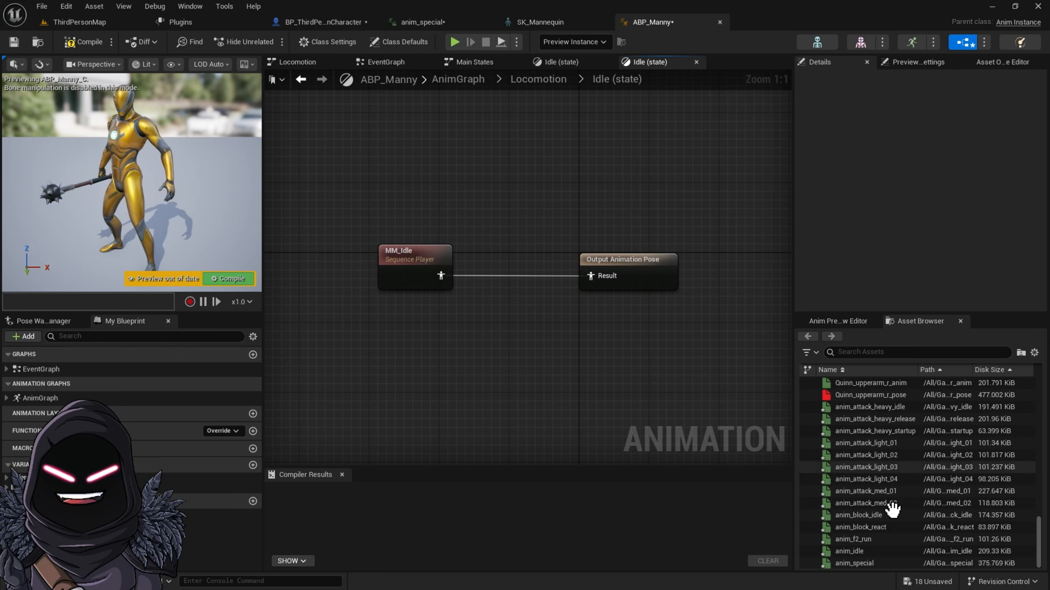
# Step: Add the anim_idle sequence to the Idle state graph and connect it to Output Animation Pose in place of MM_Idle
pyautogui.click(872, 553)
pyautogui.moveTo(416, 354); pyautogui.dragTo(415, 353)
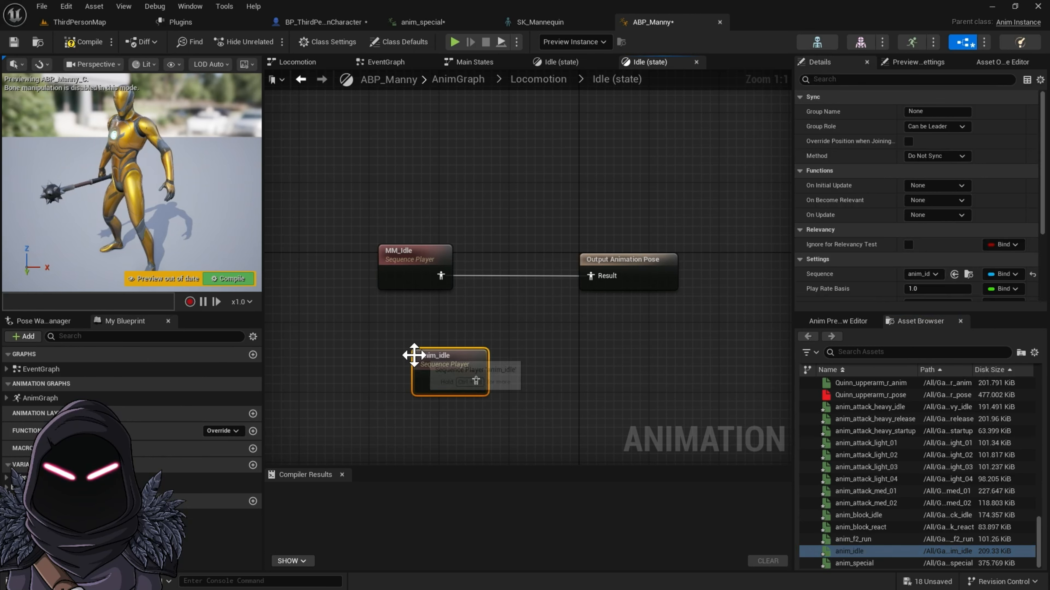
pyautogui.moveTo(586, 275); pyautogui.dragTo(587, 275)
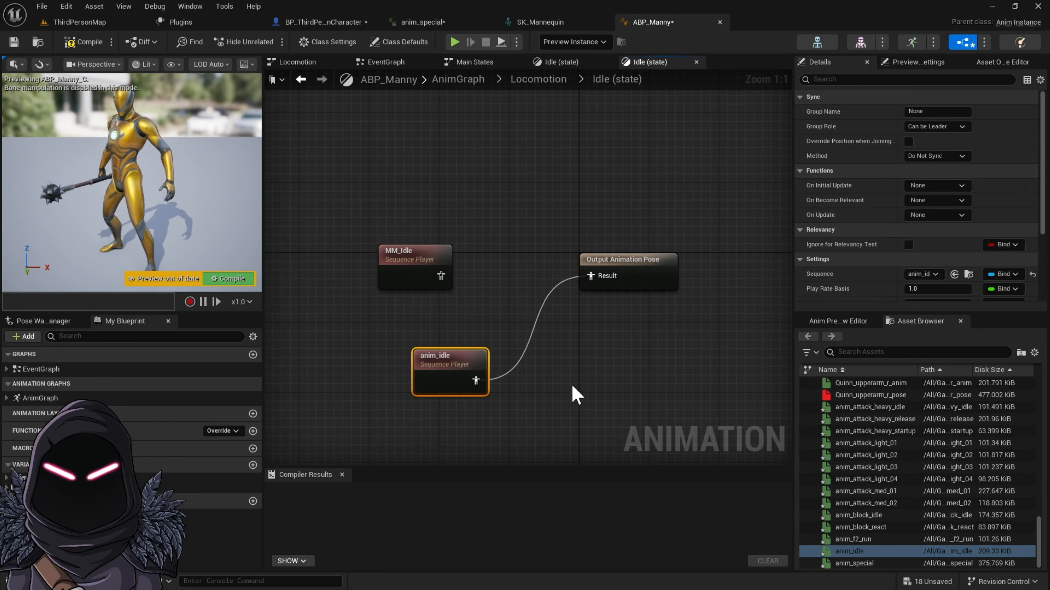
# Step: Open the anim_idle sequence, enable its Loop option, and save the asset
pyautogui.doubleClick(449, 367)
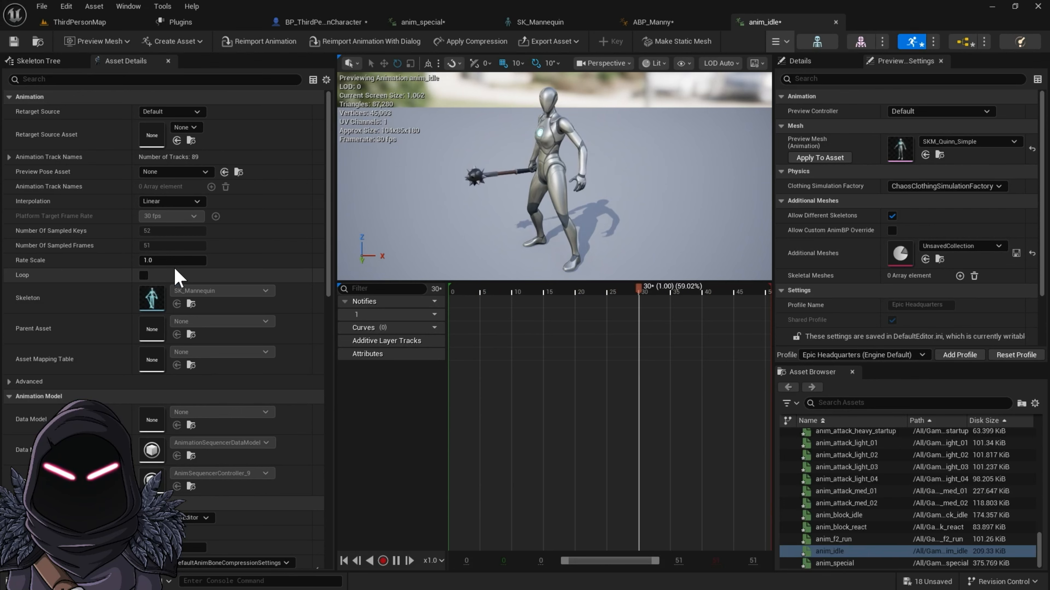
pyautogui.click(144, 275)
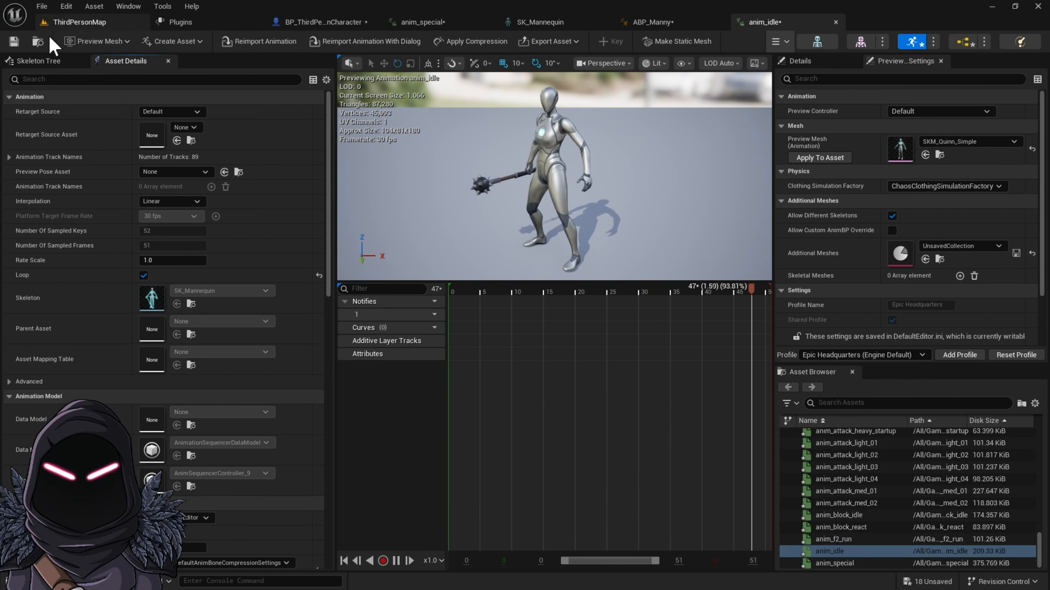
pyautogui.click(14, 41)
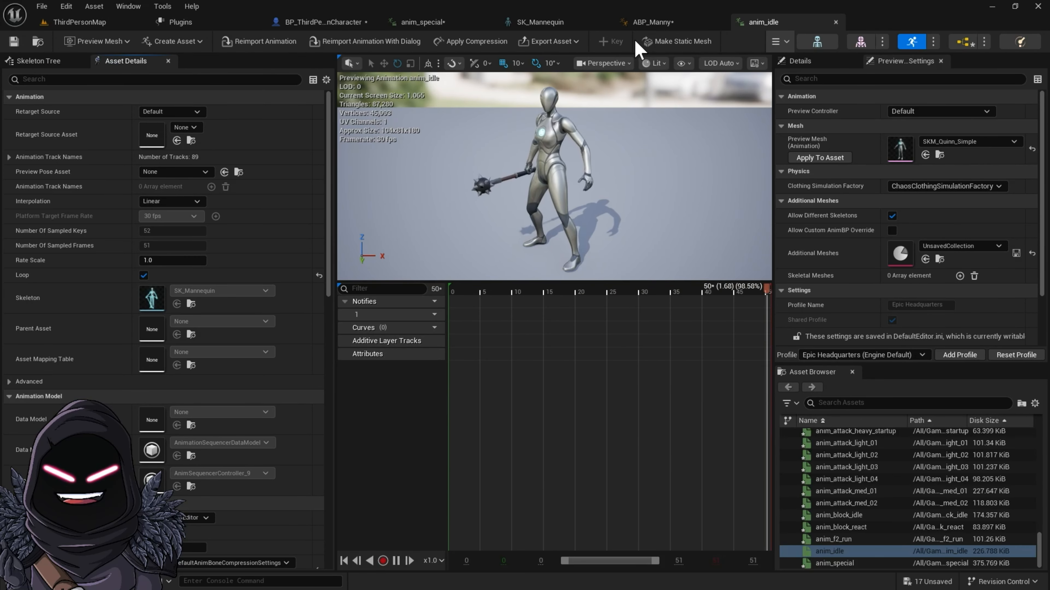
# Step: Return to ABP_Manny's Idle state and arrange anim_idle between the MM_Idle and Output Animation Pose nodes
pyautogui.click(659, 22)
pyautogui.moveTo(459, 362); pyautogui.dragTo(502, 273)
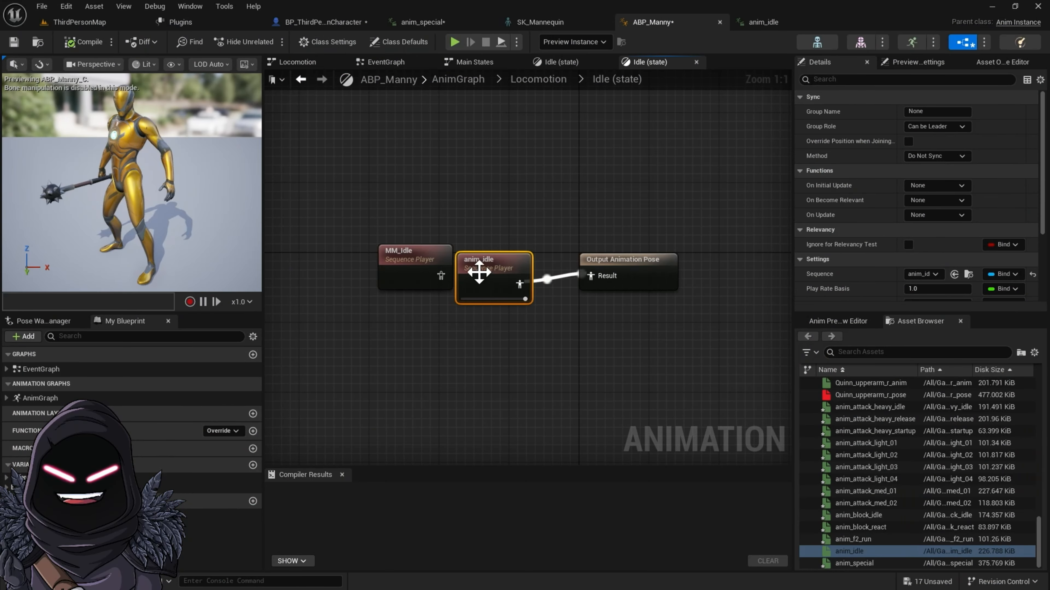
pyautogui.moveTo(436, 267); pyautogui.dragTo(409, 267)
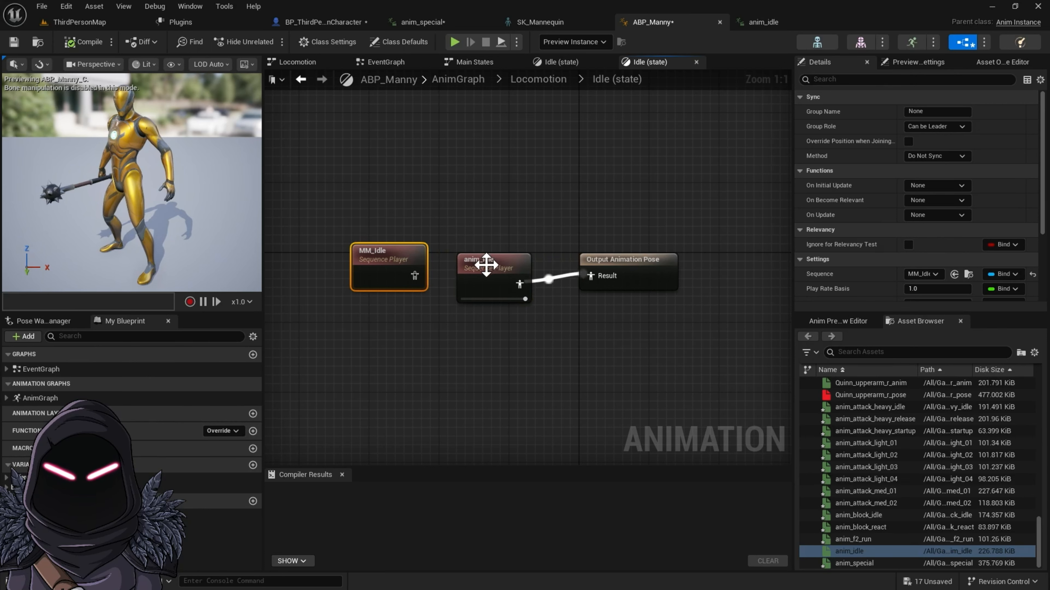
pyautogui.moveTo(486, 265); pyautogui.dragTo(488, 251)
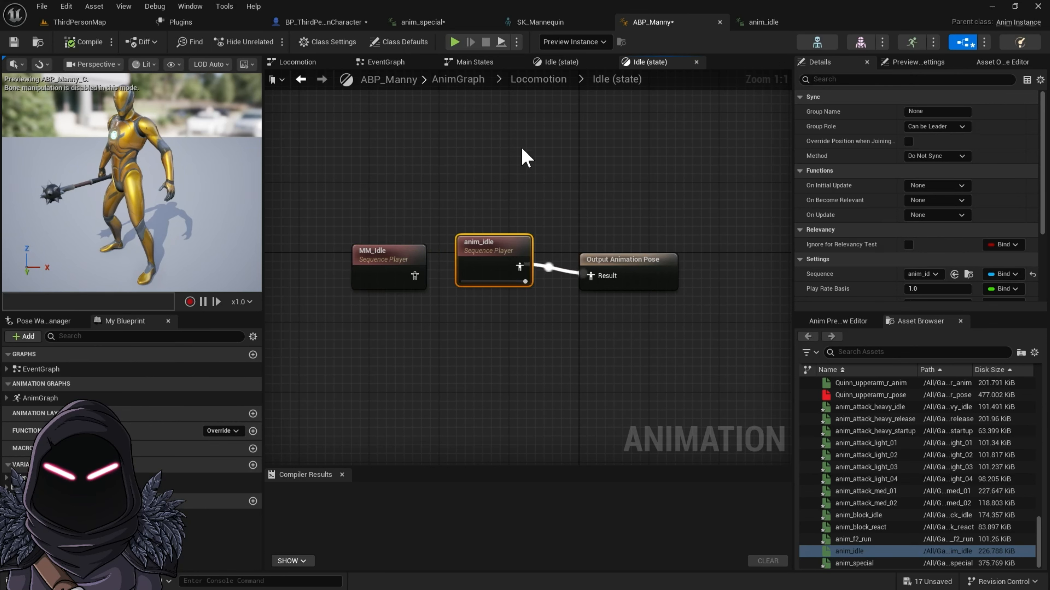
# Step: Play the game preview and check the character's new idle animation and jump
pyautogui.click(455, 42)
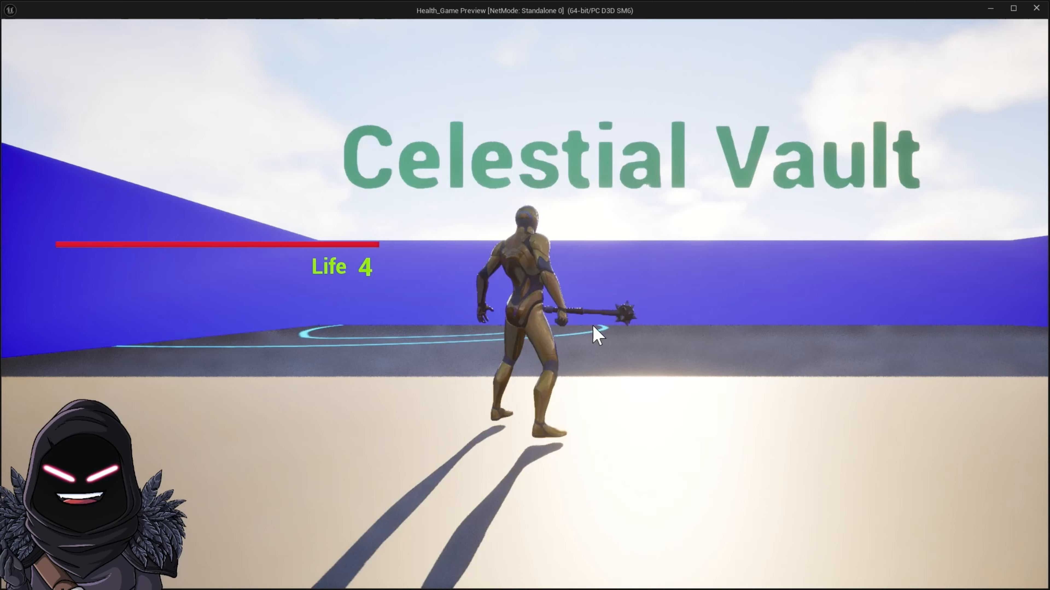
pyautogui.click(546, 327)
pyautogui.press('space')
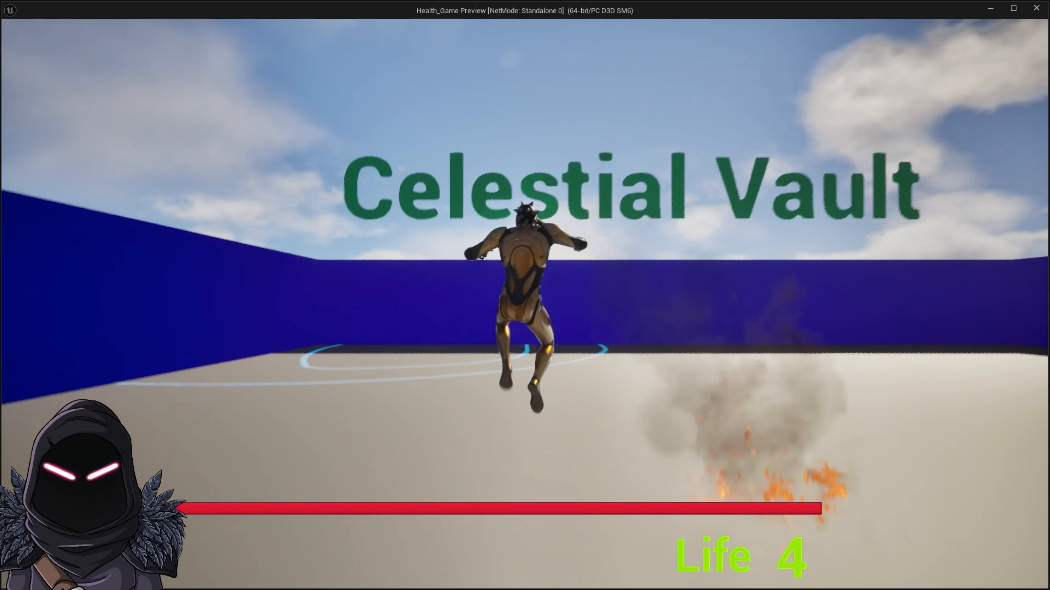
# Step: Test the jump in the preview and move the Control Rig, NOT and Is Falling nodes further below Main States in ABP_Manny's AnimGraph
pyautogui.press('space')
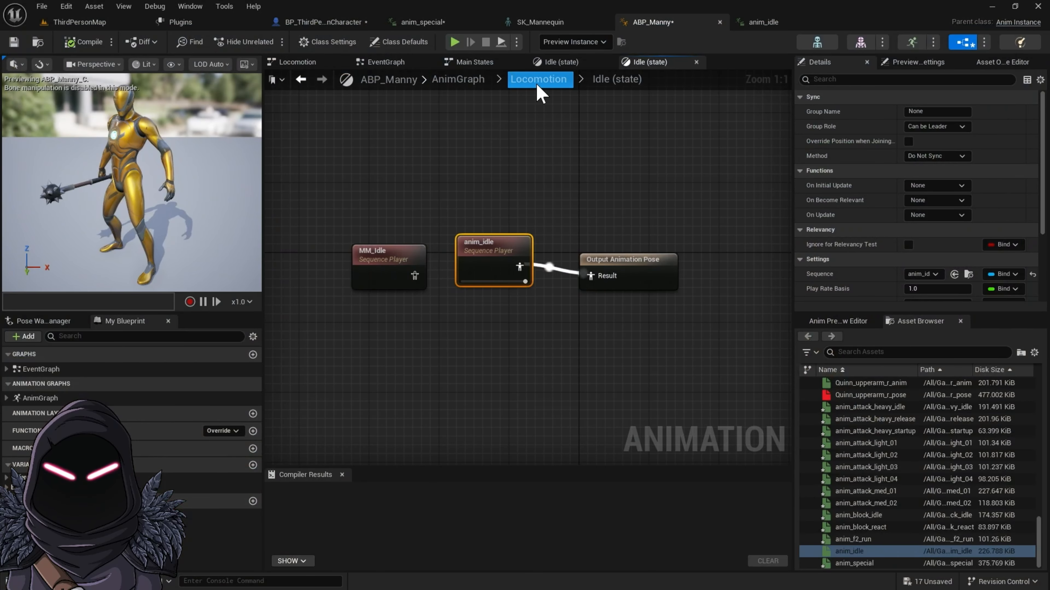
pyautogui.click(458, 79)
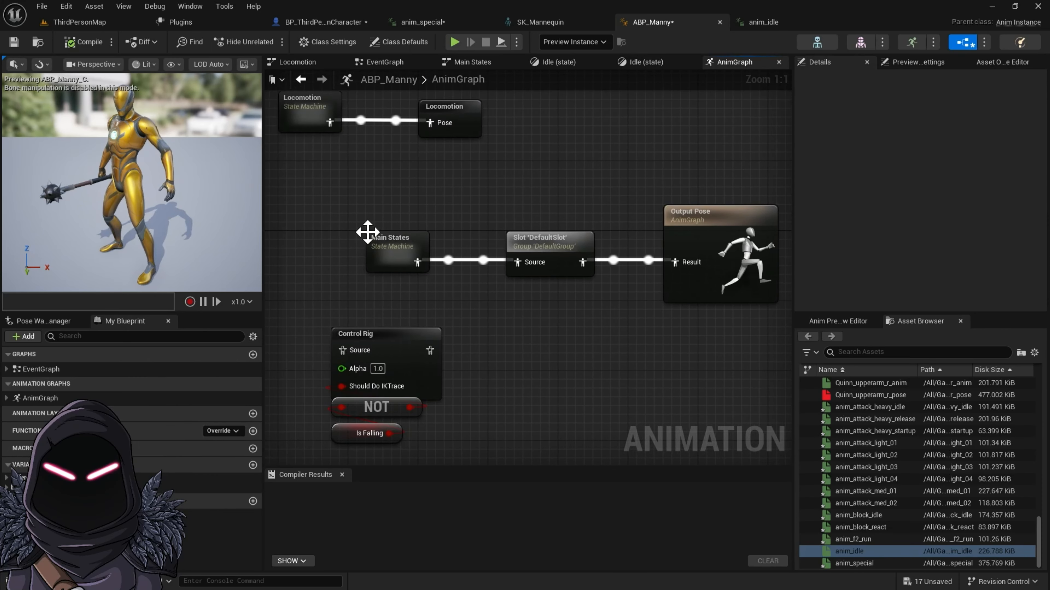
pyautogui.moveTo(393, 201); pyautogui.dragTo(542, 289, button='right')
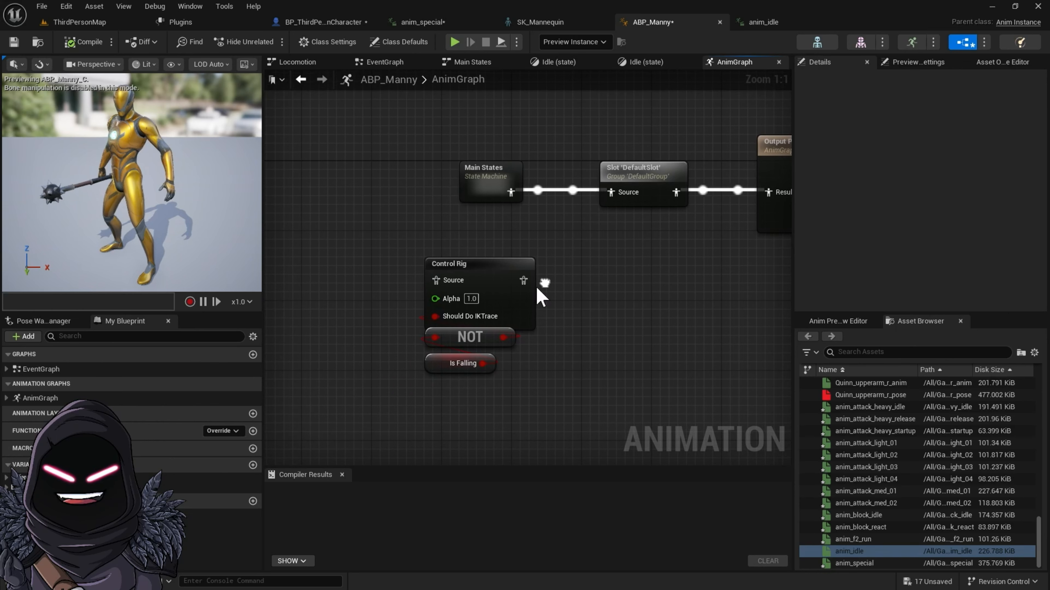
pyautogui.moveTo(415, 249); pyautogui.dragTo(562, 387)
pyautogui.moveTo(499, 282); pyautogui.dragTo(515, 353)
pyautogui.moveTo(560, 293); pyautogui.dragTo(554, 408, button='right')
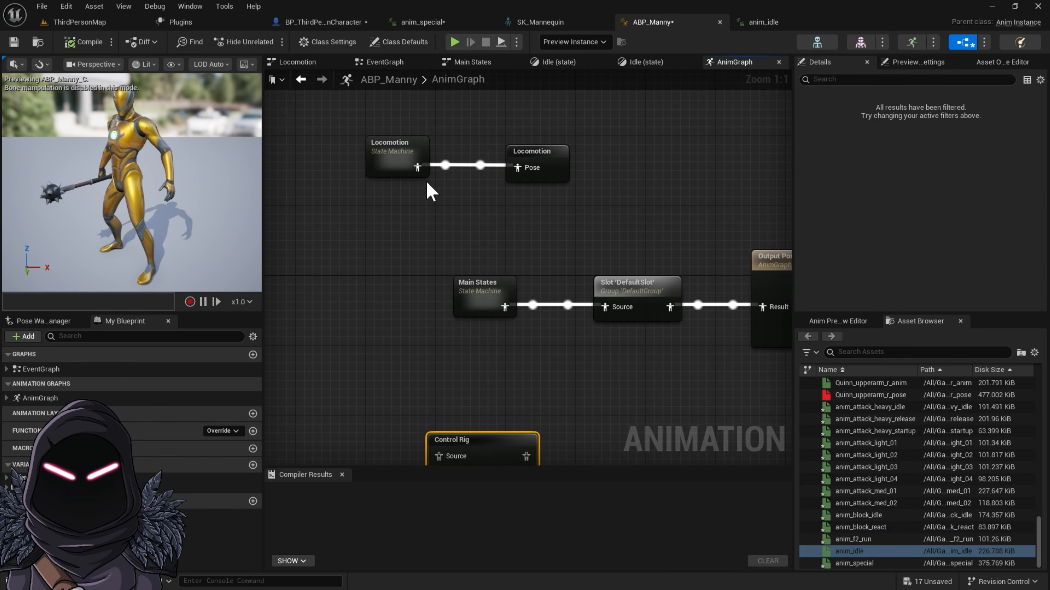
# Step: Open the Fall Loop state inside the Main States state machine
pyautogui.doubleClick(497, 285)
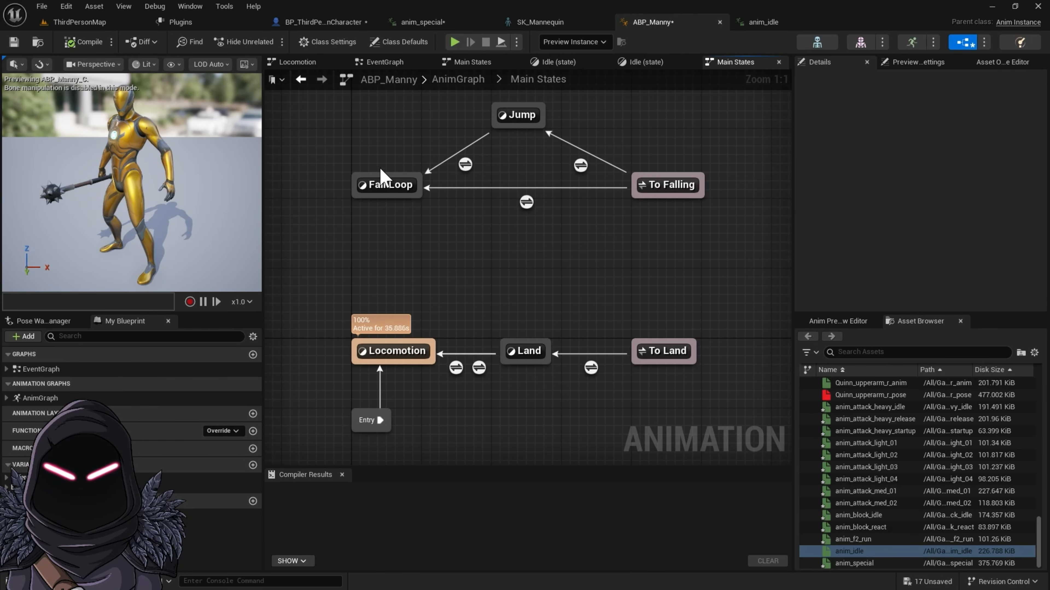
pyautogui.moveTo(544, 239); pyautogui.dragTo(540, 303, button='right')
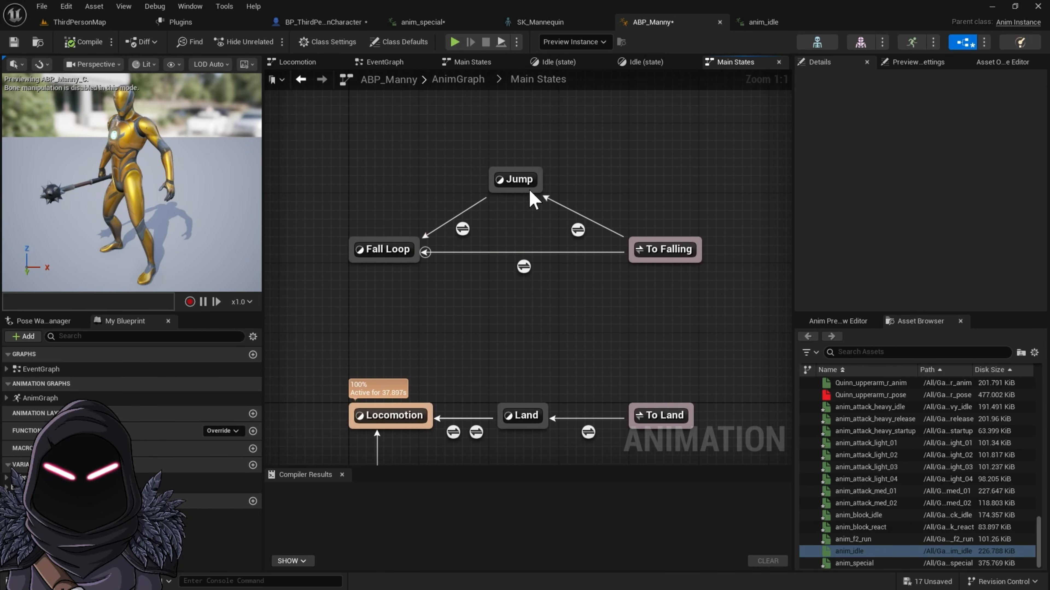
pyautogui.click(375, 248)
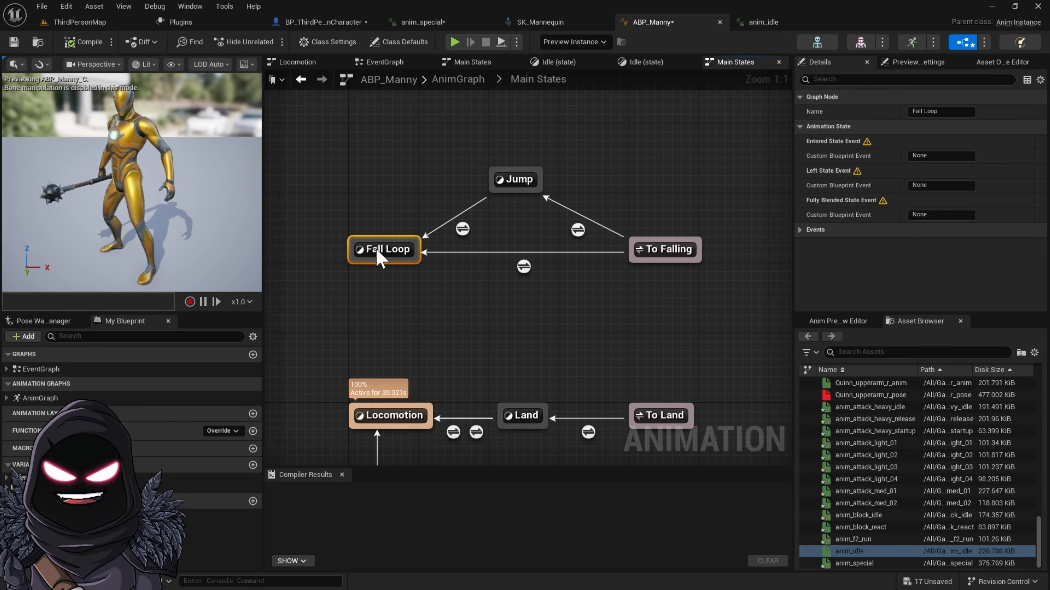
pyautogui.click(376, 248)
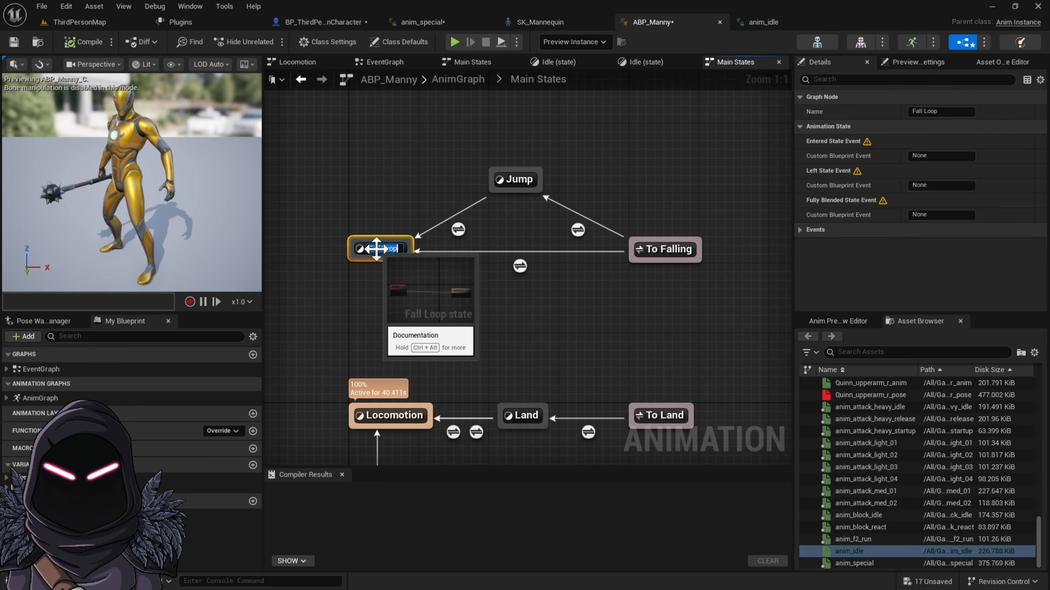
pyautogui.click(352, 250)
pyautogui.doubleClick(353, 249)
pyautogui.moveTo(401, 309); pyautogui.dragTo(445, 311, button='right')
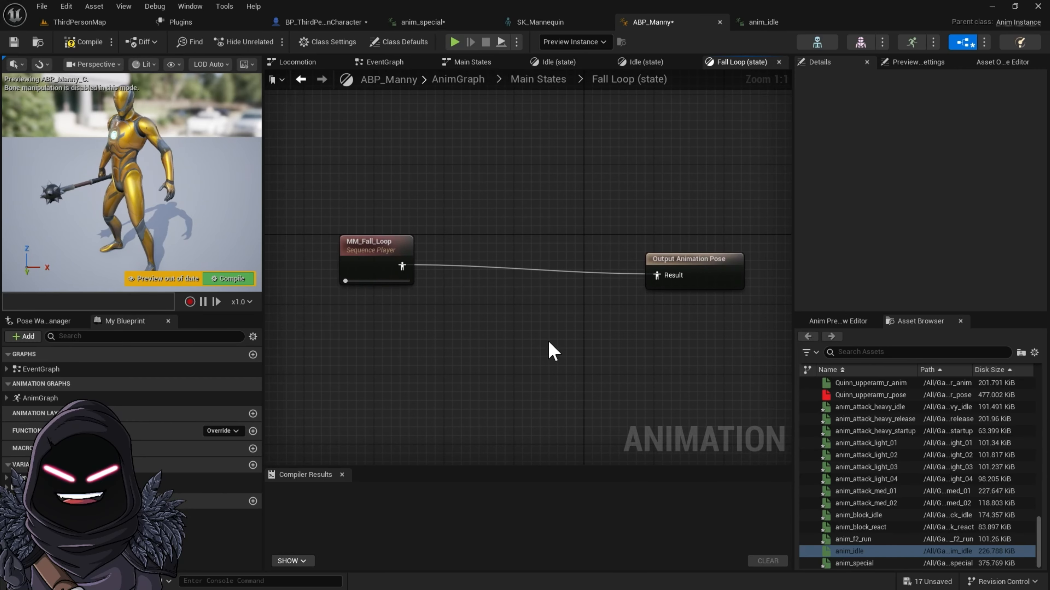
# Step: Insert a Layered blend per bone node between MM_Fall_Loop and Output Animation Pose, wiring MM_Fall_Loop to Base Pose and the blend to Result
pyautogui.rightClick(480, 328)
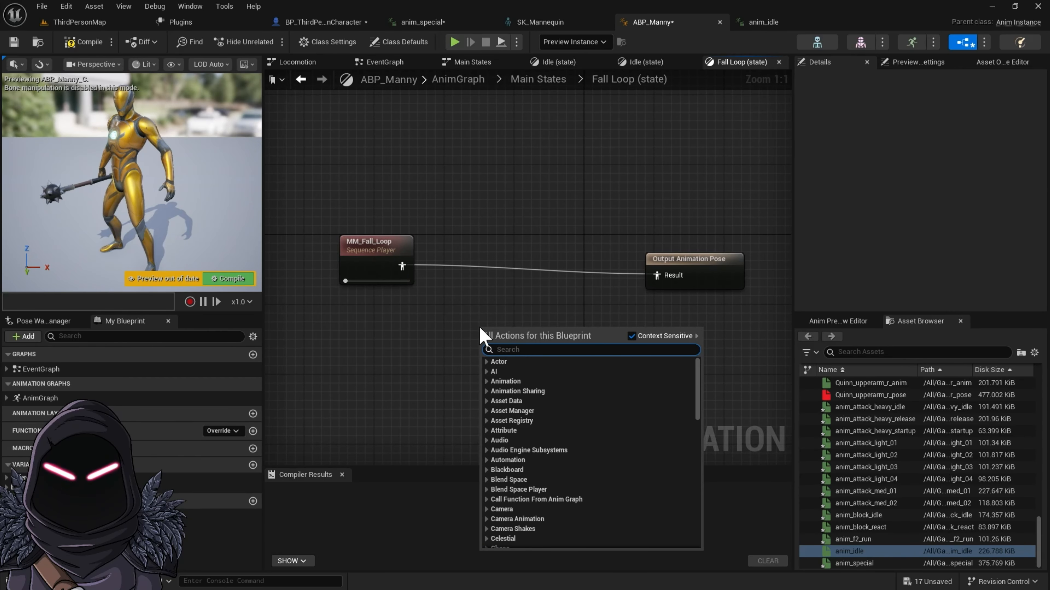
pyautogui.write('layer blen')
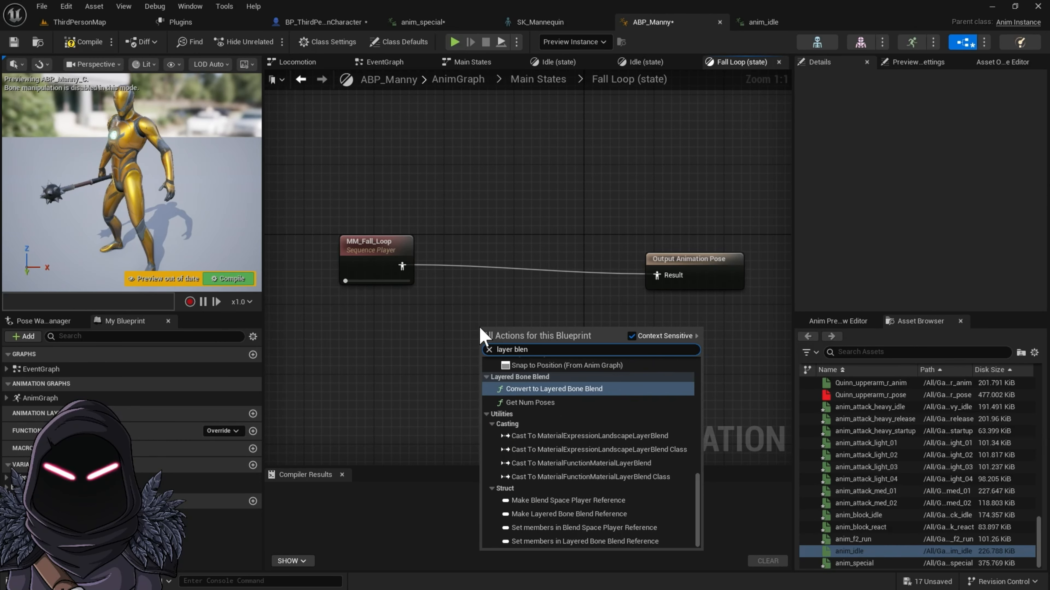
pyautogui.write('d')
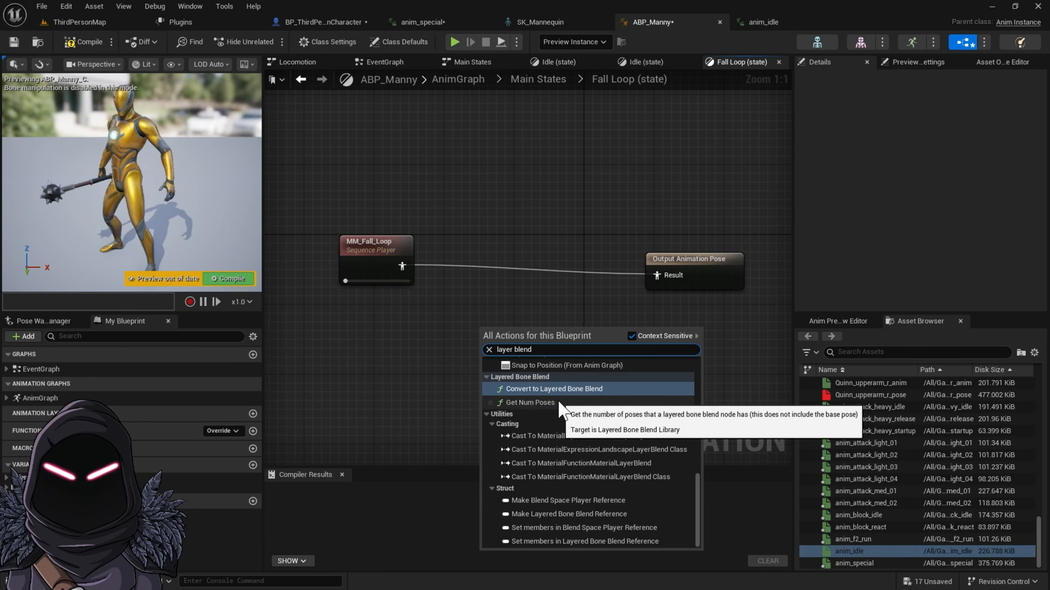
pyautogui.write('per')
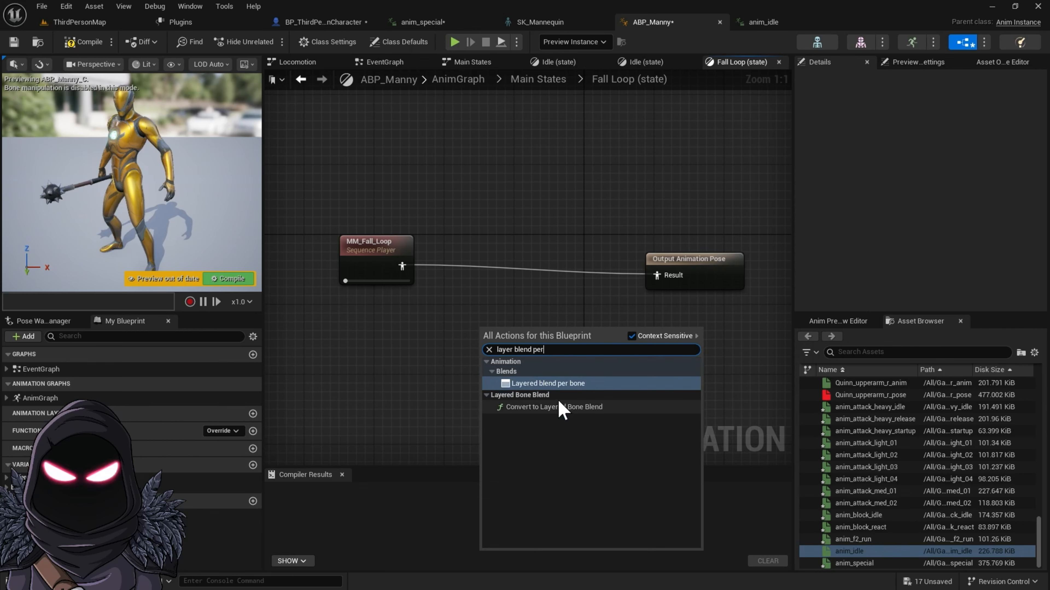
pyautogui.click(550, 384)
pyautogui.moveTo(543, 352); pyautogui.dragTo(543, 258)
pyautogui.moveTo(404, 269); pyautogui.dragTo(523, 262)
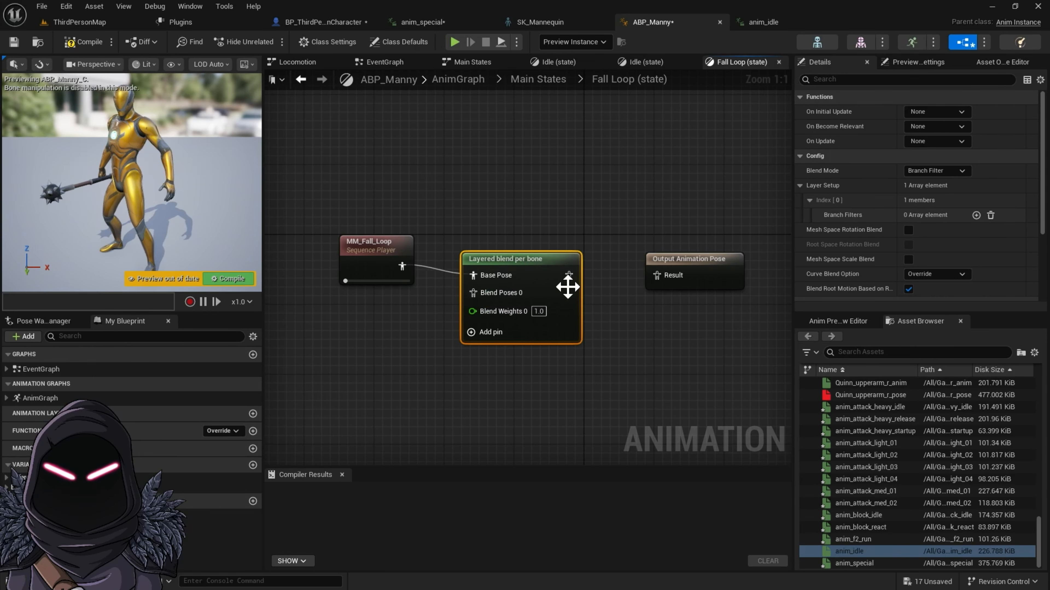
pyautogui.moveTo(595, 284); pyautogui.dragTo(657, 275)
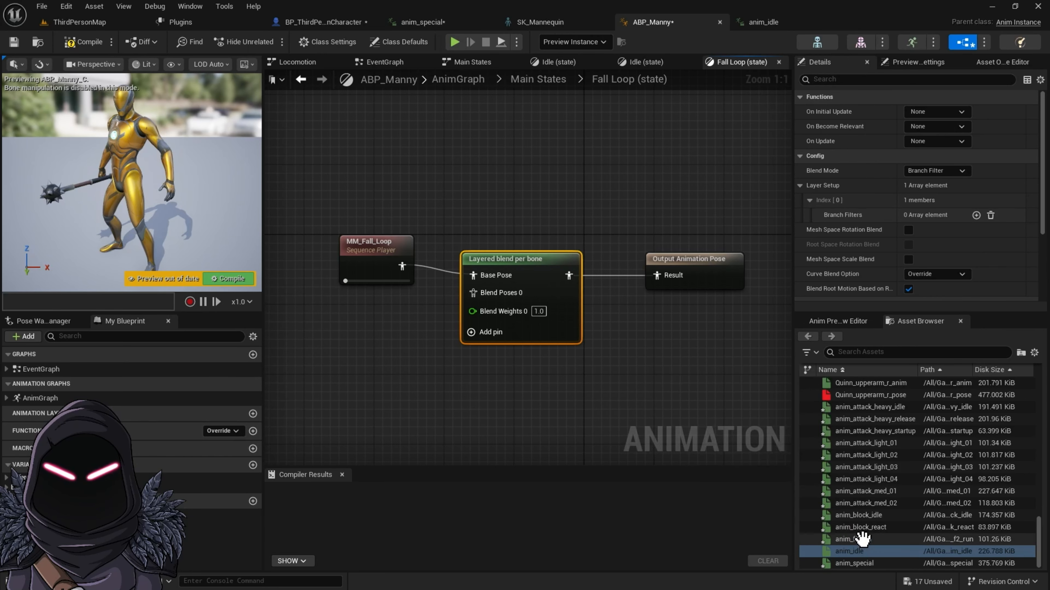
# Step: Add the anim_f2_run sequence to the Fall Loop state graph below MM_Fall_Loop
pyautogui.moveTo(861, 538); pyautogui.dragTo(317, 334)
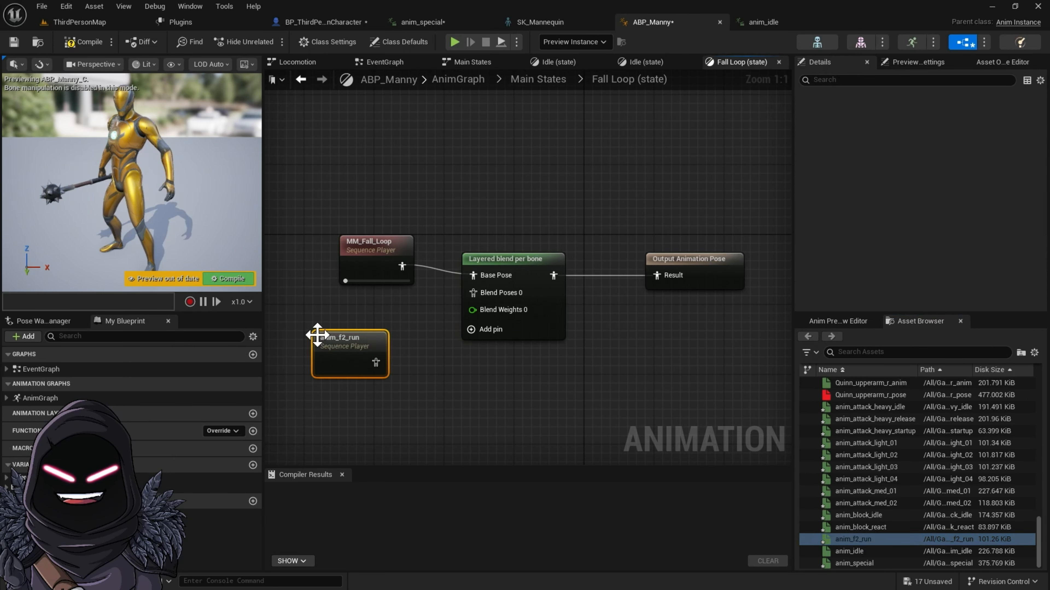
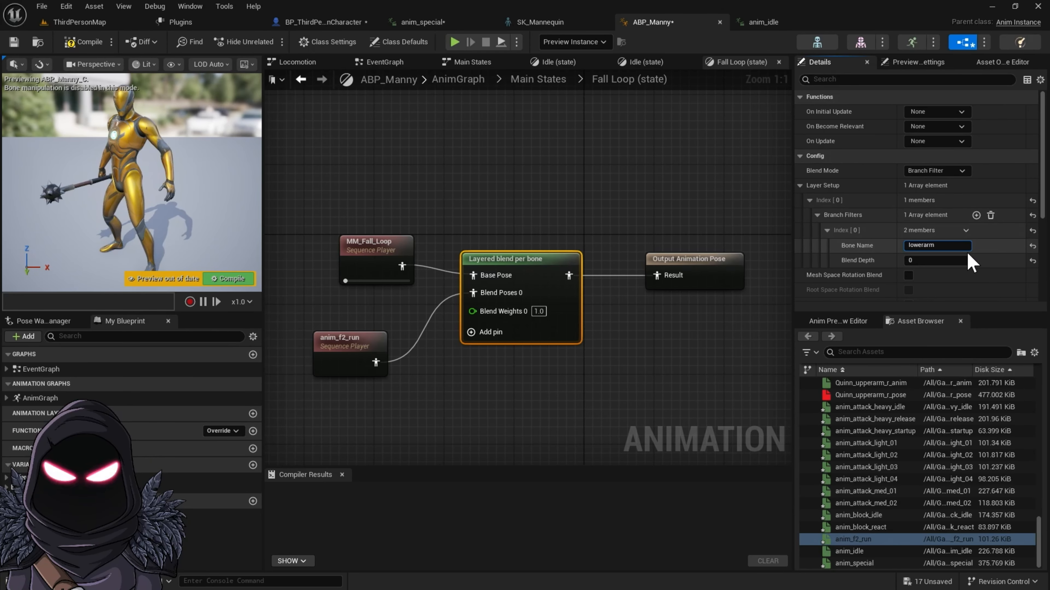
# Step: Enter lowerarm_r as the branch filter's bone name and copy that bone's name from the SK_Mannequin skeleton tree
pyautogui.write('rm_r')
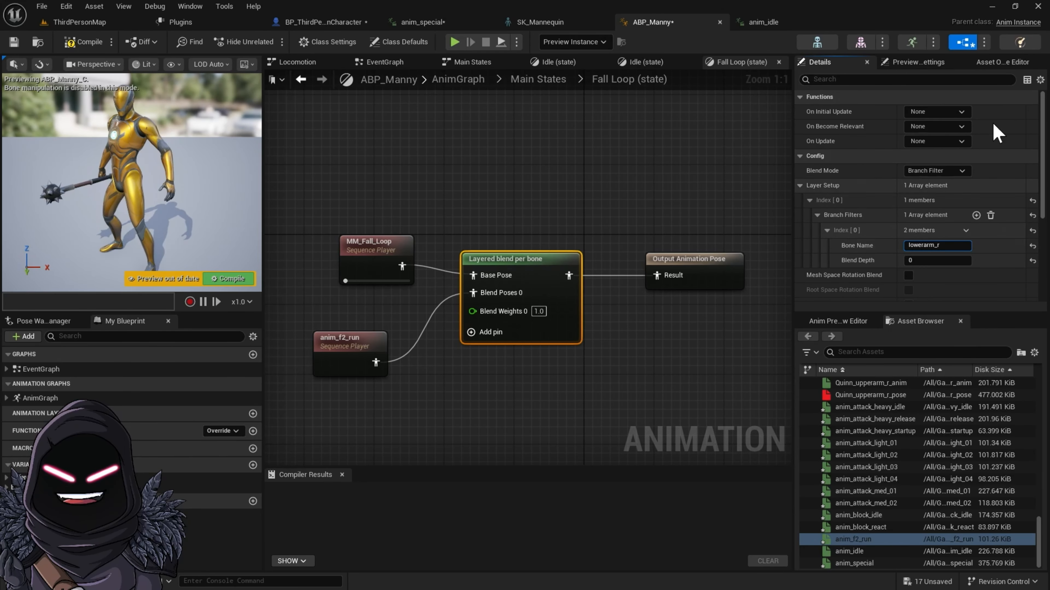
pyautogui.click(556, 25)
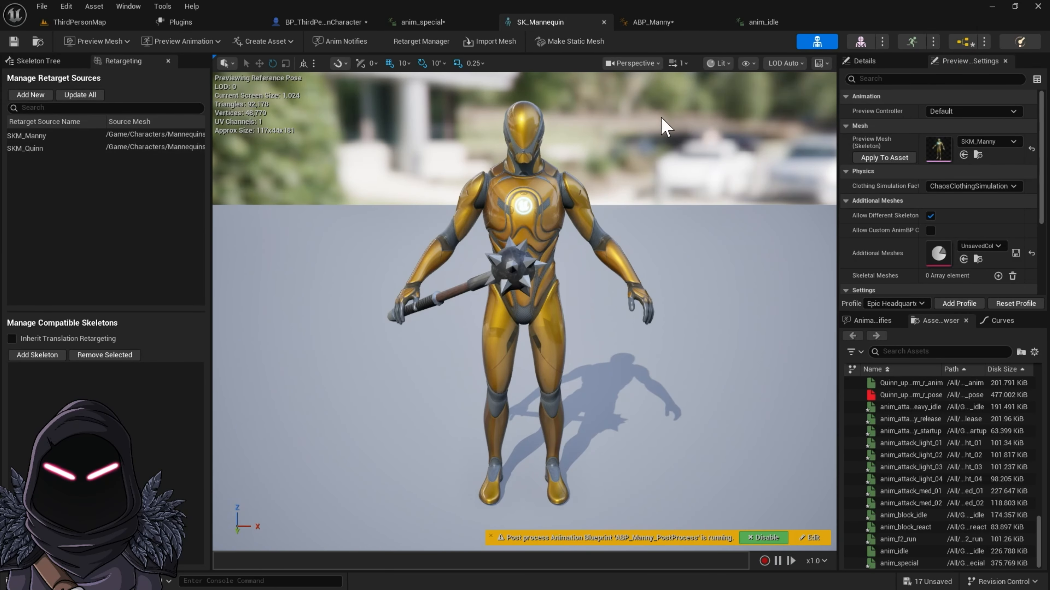
pyautogui.click(42, 60)
pyautogui.click(66, 78)
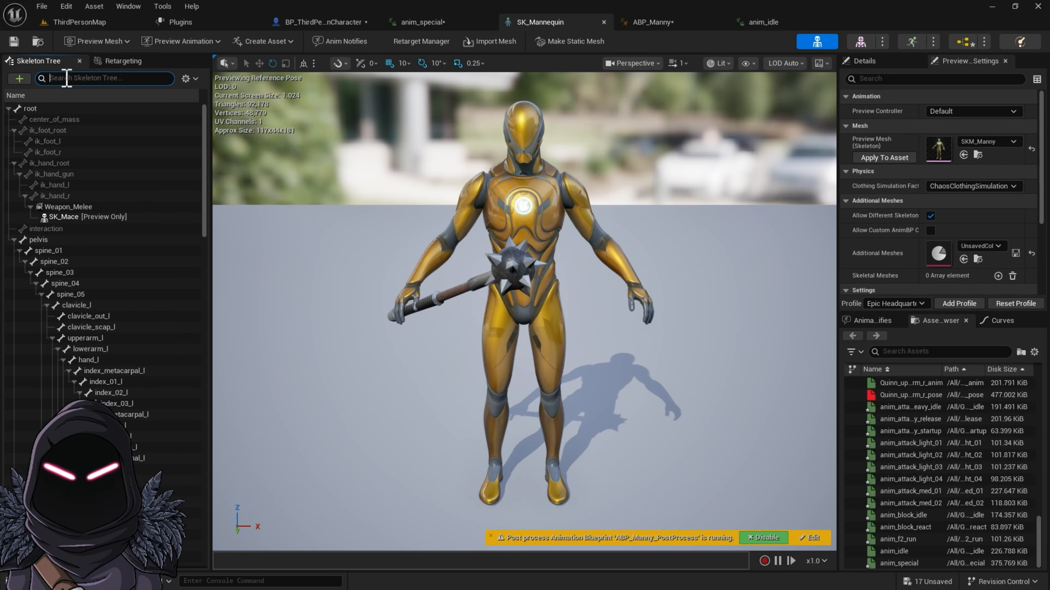
pyautogui.write('lowe')
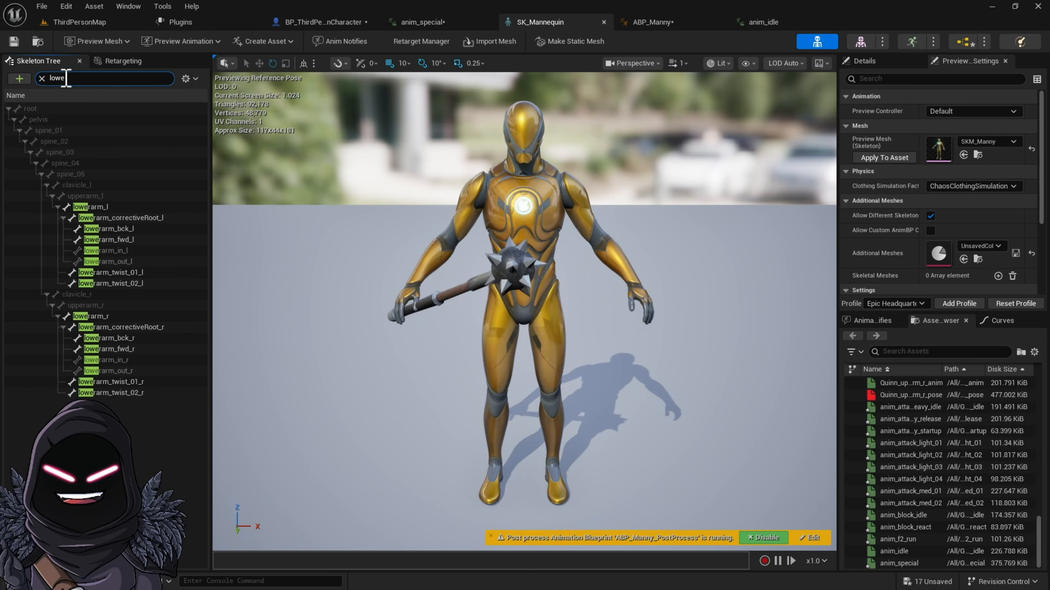
pyautogui.write('e')
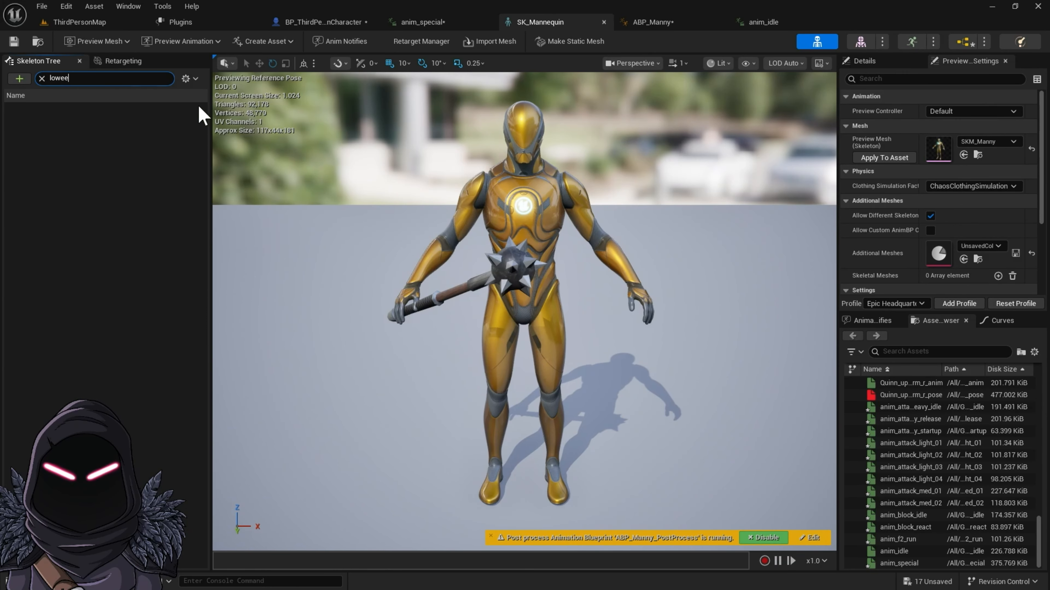
pyautogui.press('BackSpace')
pyautogui.write('r')
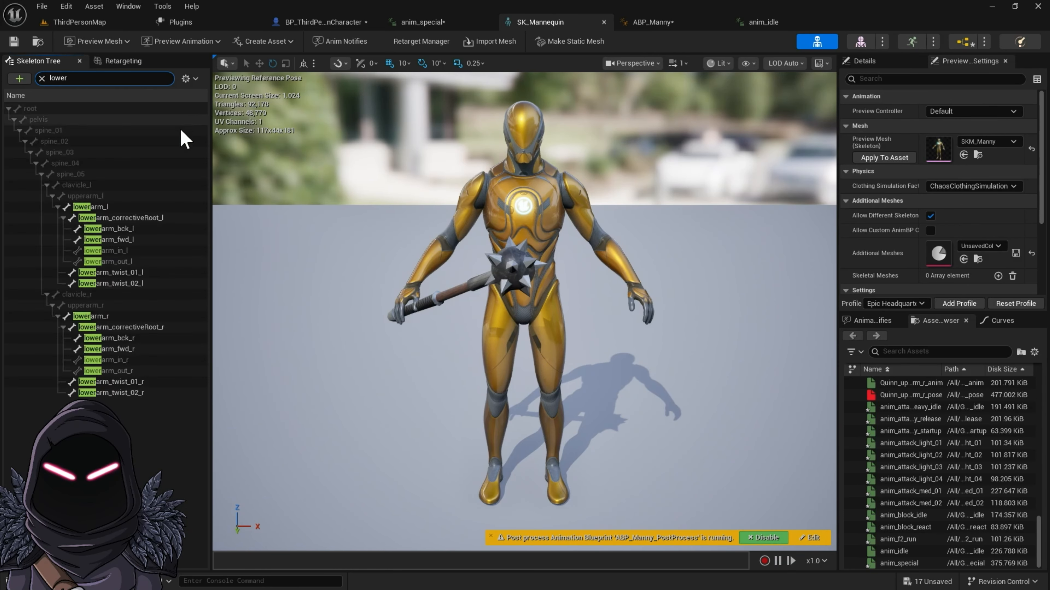
pyautogui.click(91, 318)
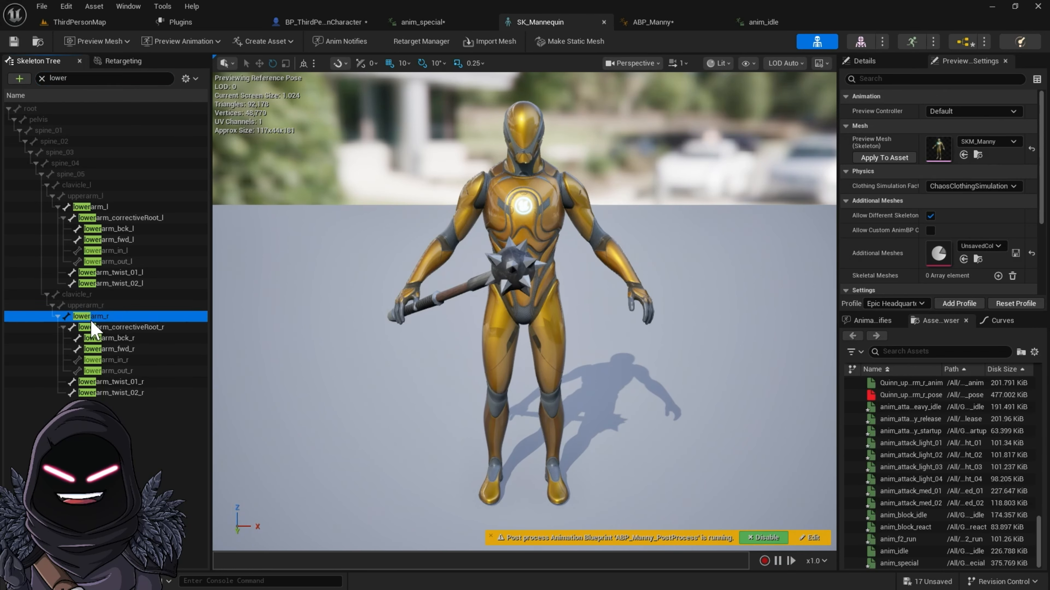
pyautogui.rightClick(117, 316)
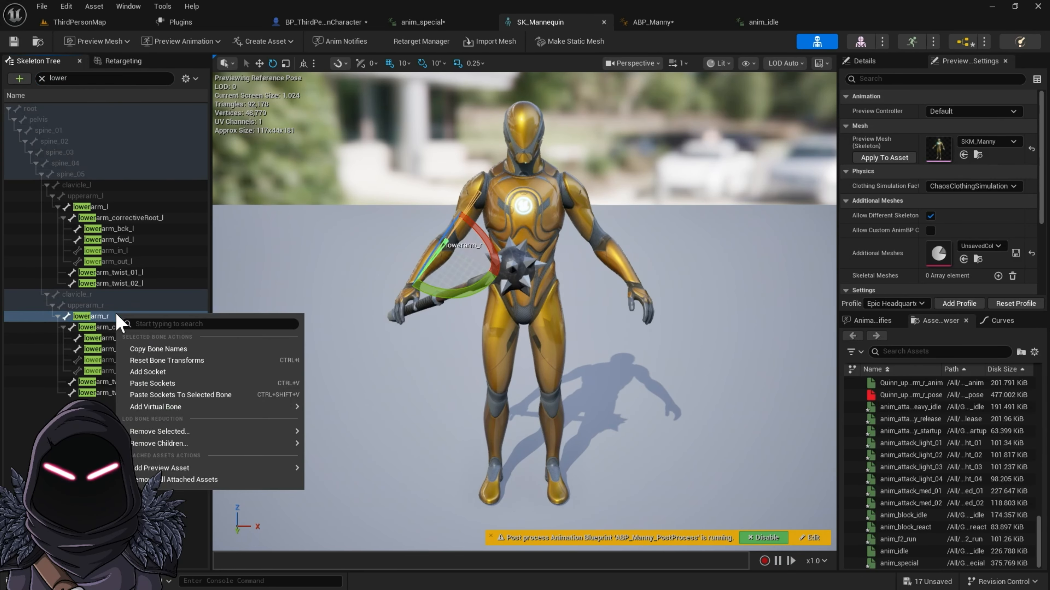
pyautogui.click(176, 350)
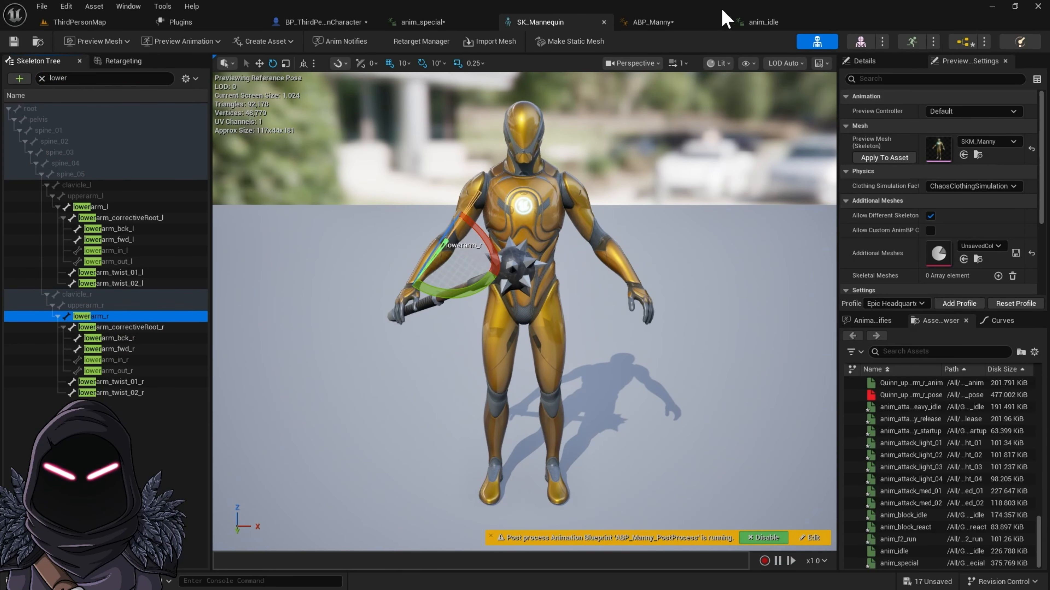
# Step: Replace the Bone Name in ABP_Manny's Fall Loop blend filter with the copied lowerarm_r name
pyautogui.click(646, 24)
pyautogui.moveTo(951, 247); pyautogui.dragTo(879, 250)
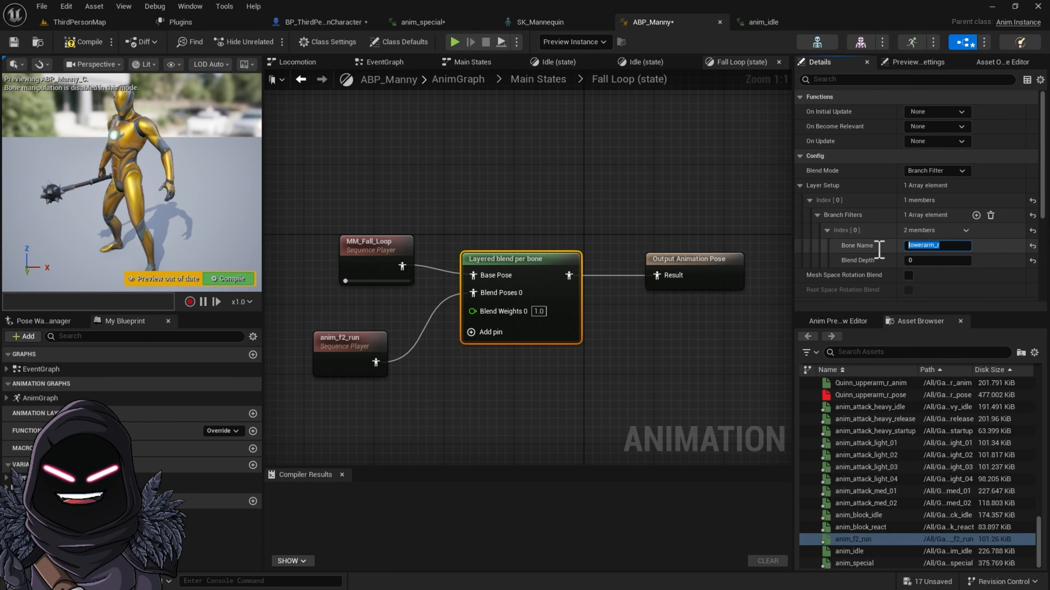
pyautogui.write('lowerarm_r')
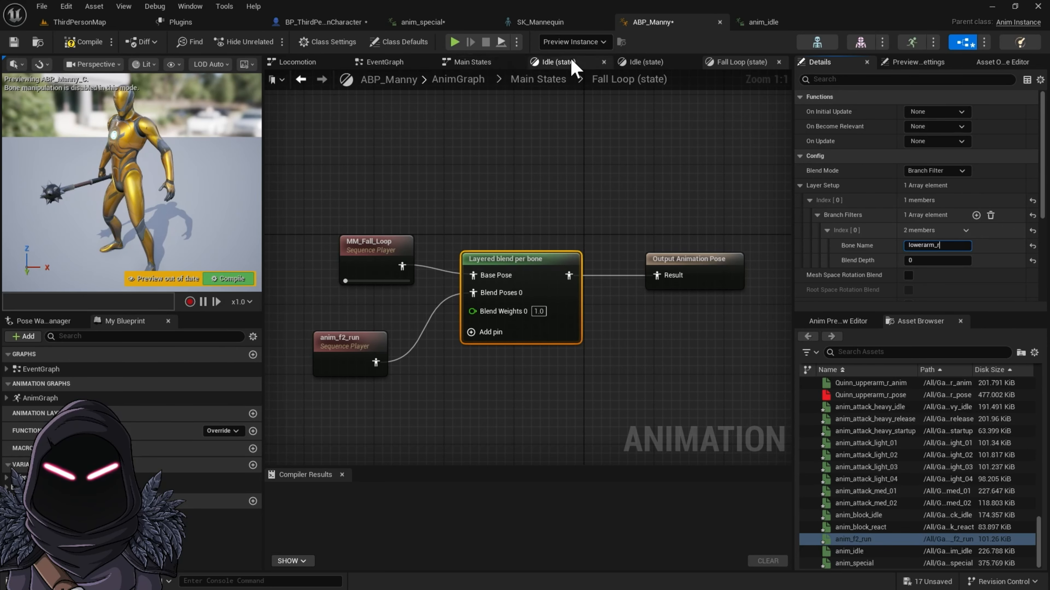
# Step: Reopen the Fall Loop state from Main States and copy its anim_f2_run and Layered blend per bone nodes
pyautogui.click(471, 85)
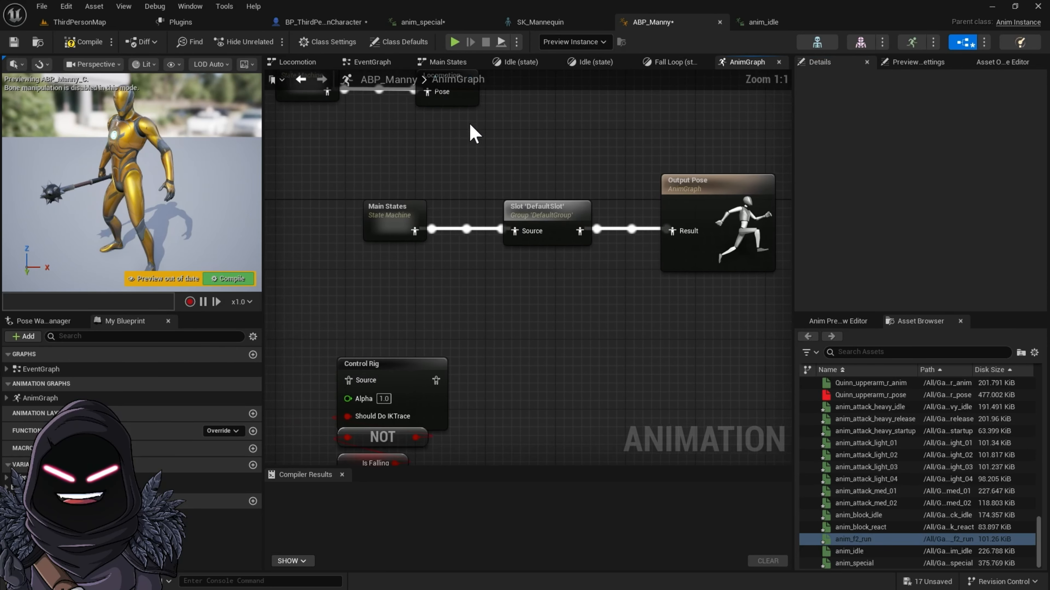
pyautogui.doubleClick(393, 219)
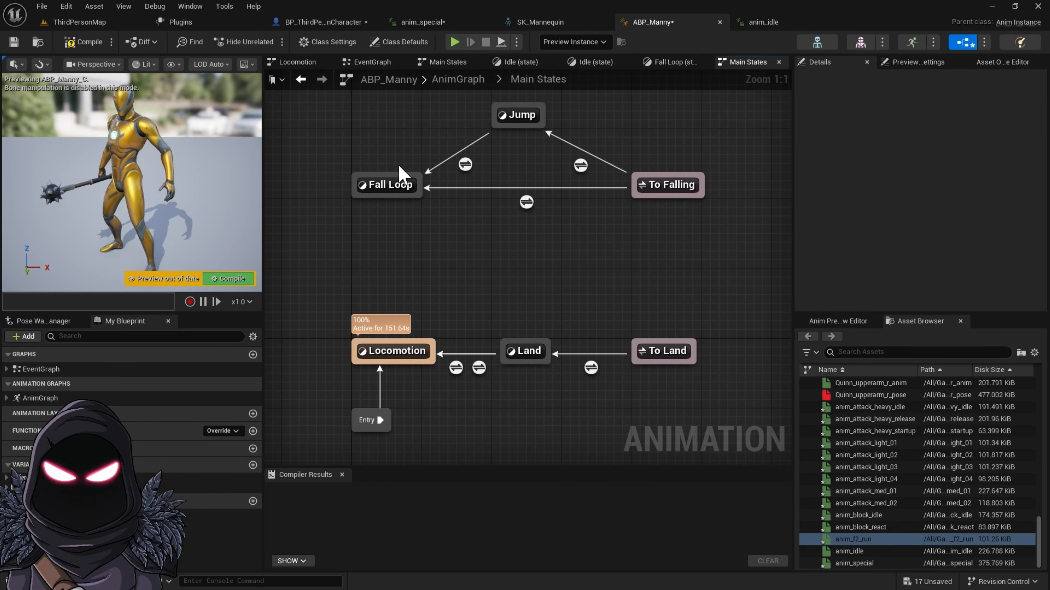
pyautogui.click(517, 115)
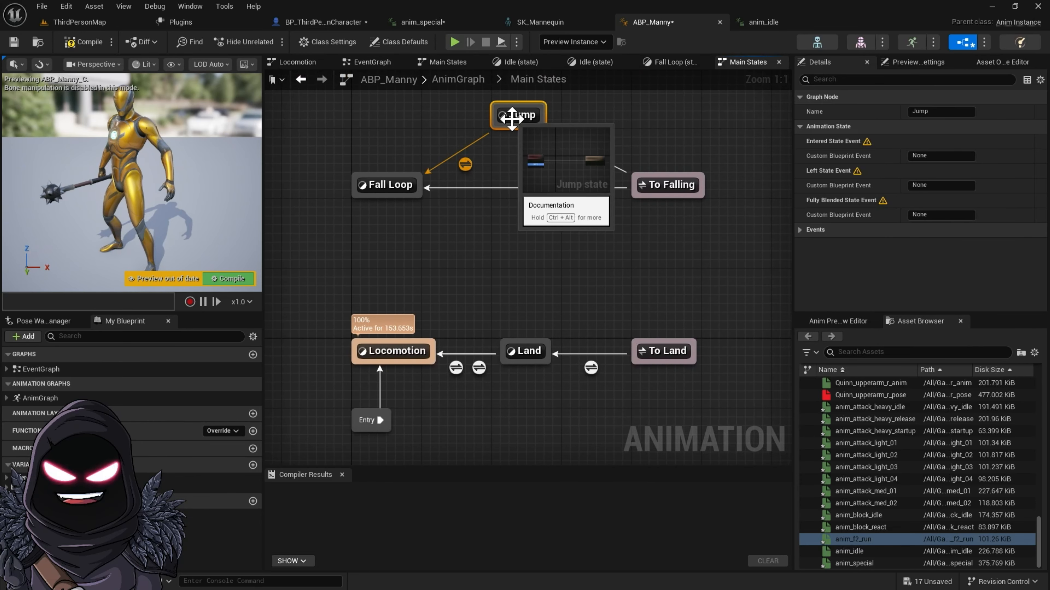
pyautogui.click(365, 190)
pyautogui.doubleClick(366, 188)
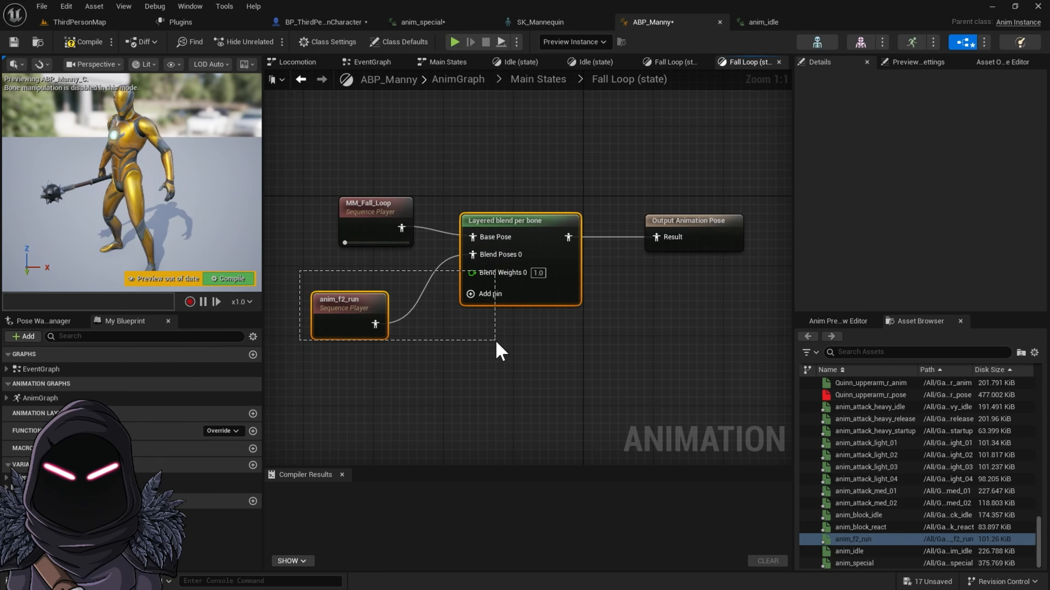
pyautogui.moveTo(496, 342); pyautogui.dragTo(494, 341)
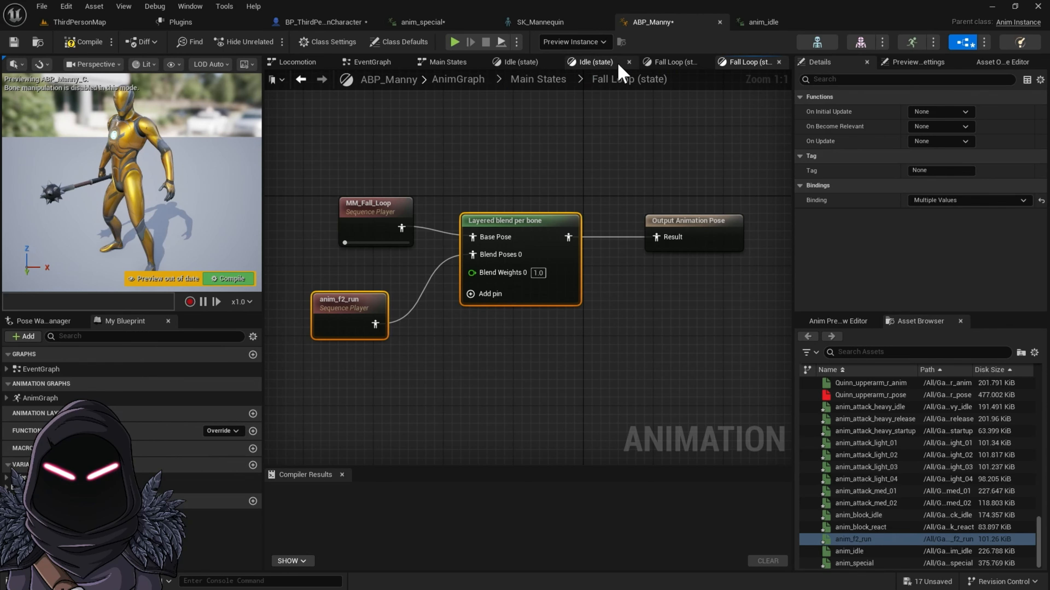
# Step: Go back to the Main States state machine and open the Jump state
pyautogui.click(675, 63)
pyautogui.click(596, 62)
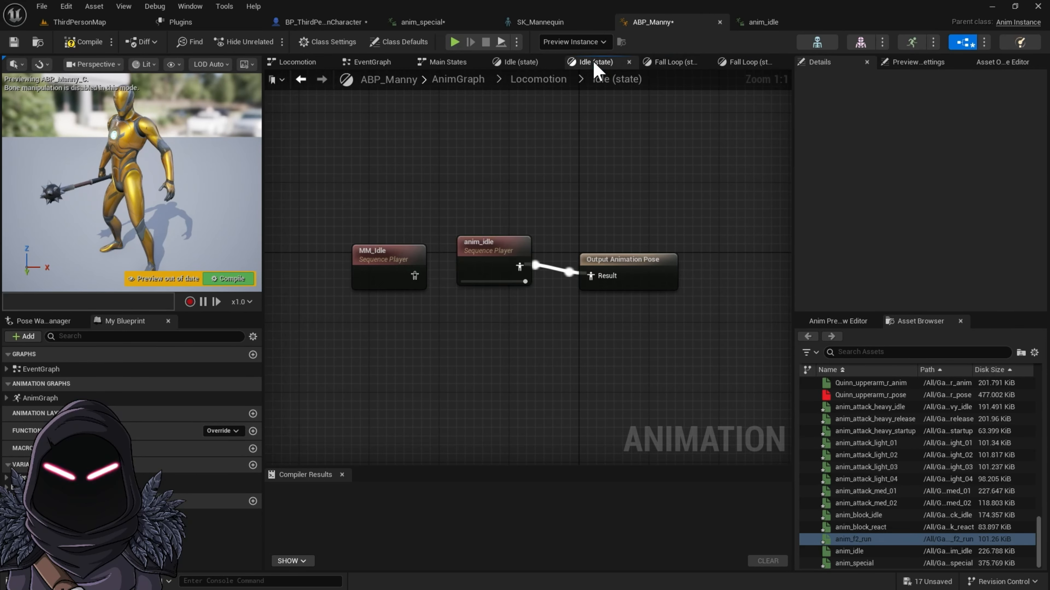
pyautogui.click(672, 62)
pyautogui.click(301, 79)
pyautogui.click(301, 80)
pyautogui.click(301, 79)
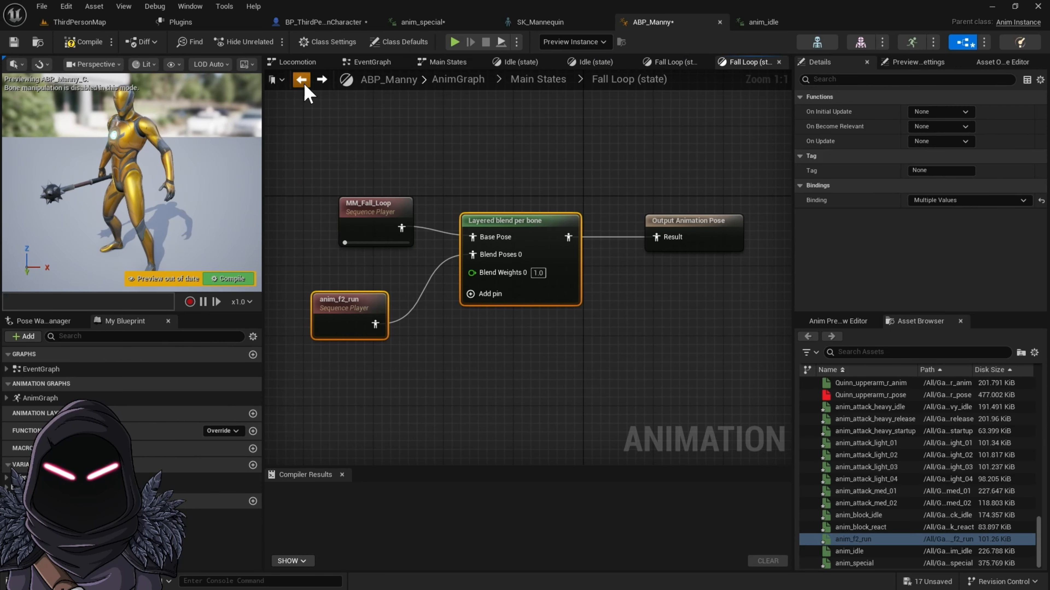
pyautogui.click(304, 83)
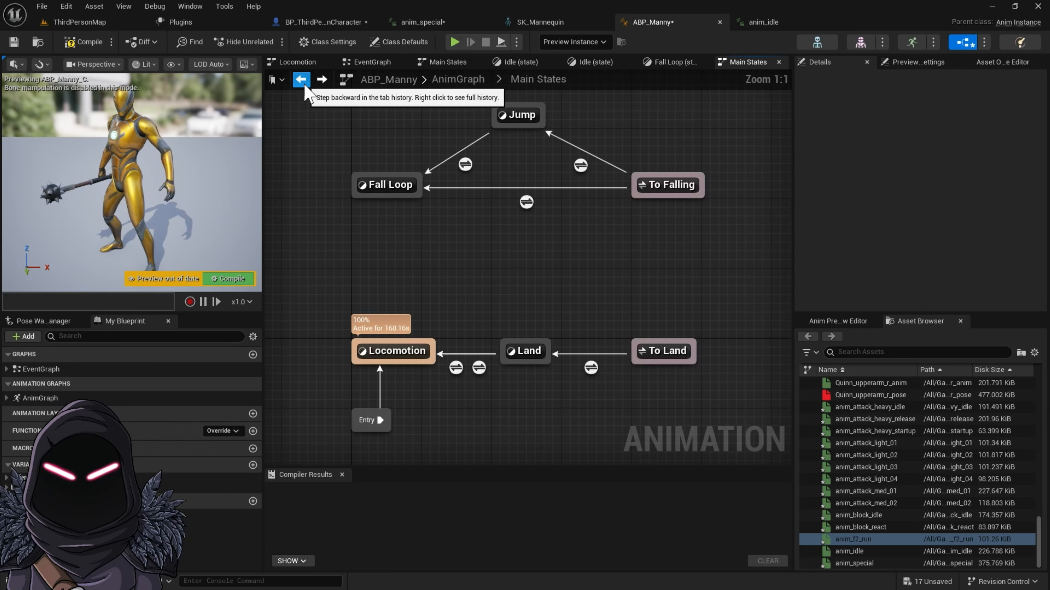
pyautogui.doubleClick(518, 124)
# Step: Paste the copied anim_f2_run and Layered blend per bone nodes into the Jump state graph
pyautogui.rightClick(488, 343)
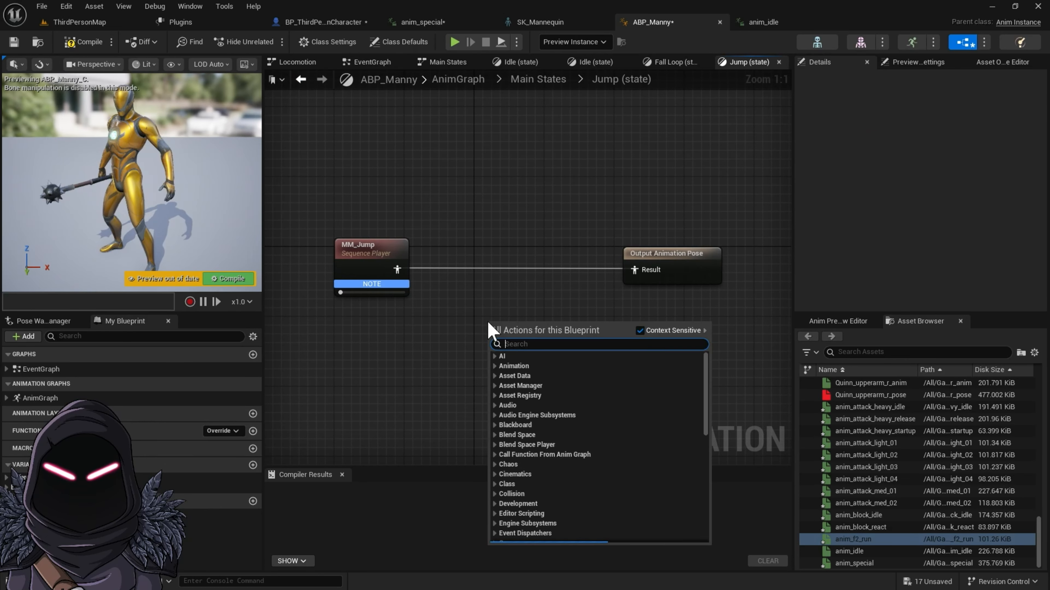
pyautogui.hotkey('ctrl', 'v')
pyautogui.click(502, 276)
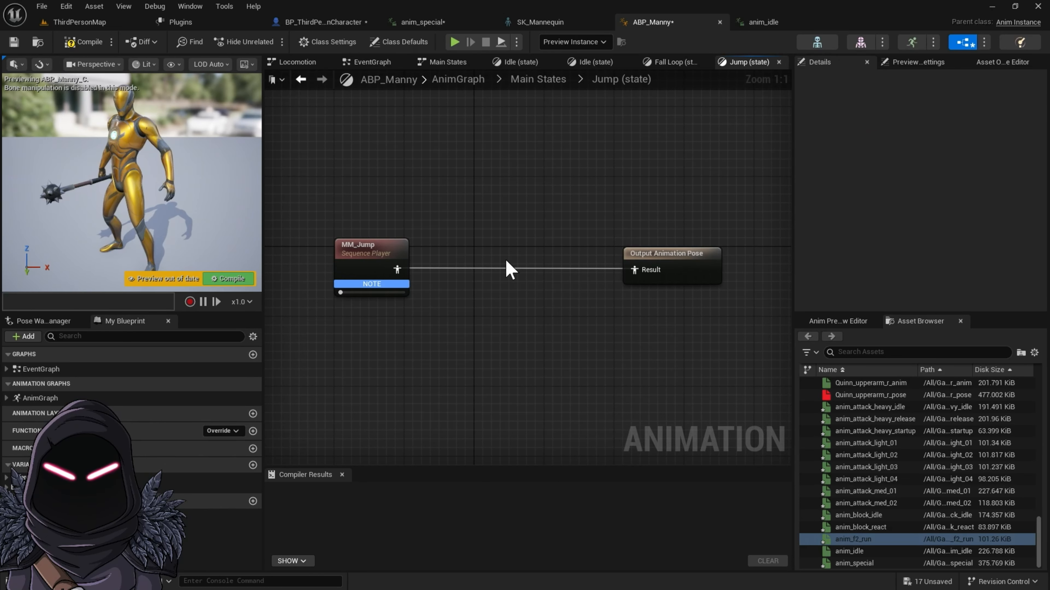
pyautogui.hotkey('ctrl', 'v')
# Step: Wire MM_Jump to the blend's Base Pose and the blend to Output Animation Pose's Result, and compile ABP_Manny
pyautogui.moveTo(626, 234); pyautogui.dragTo(523, 331)
pyautogui.moveTo(390, 276); pyautogui.dragTo(500, 358)
pyautogui.moveTo(586, 338); pyautogui.dragTo(647, 283)
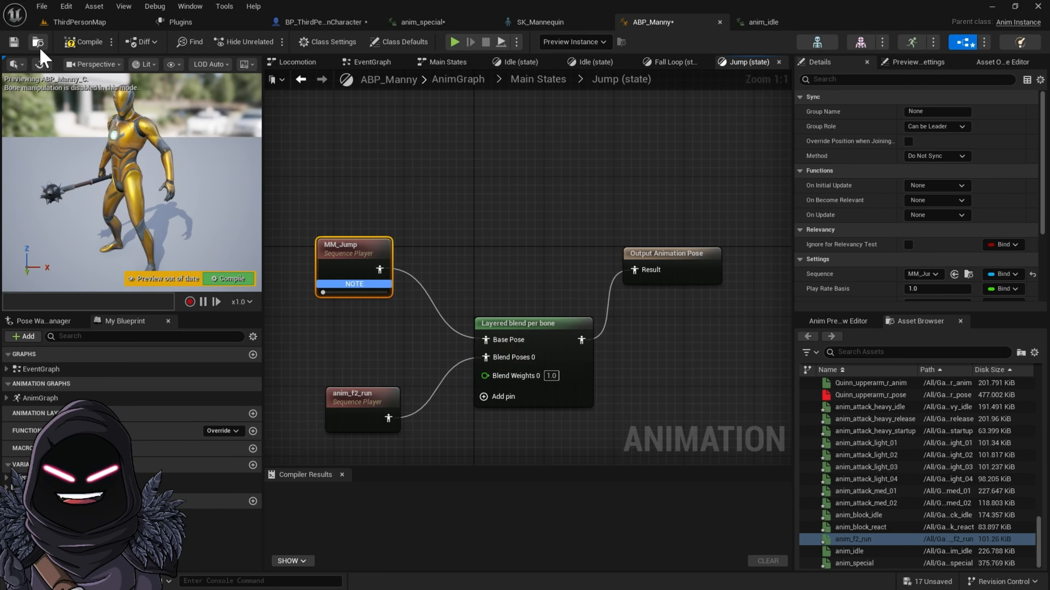
pyautogui.click(70, 43)
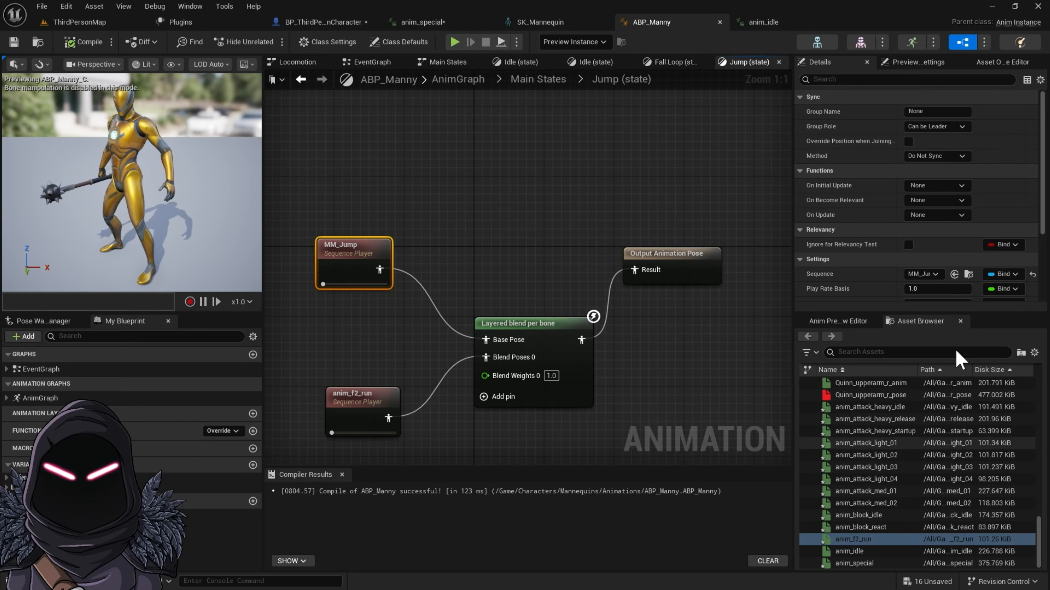
# Step: Add a second Branch Filters element to the Jump state's Layered blend per bone node and expand it
pyautogui.click(547, 343)
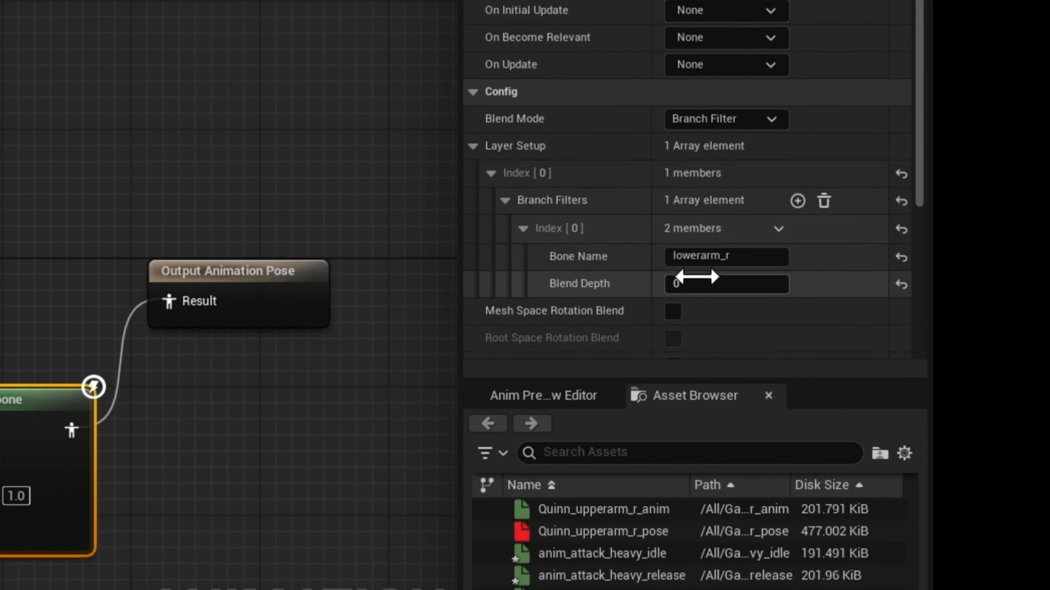
pyautogui.scroll(-2, 673, 265)
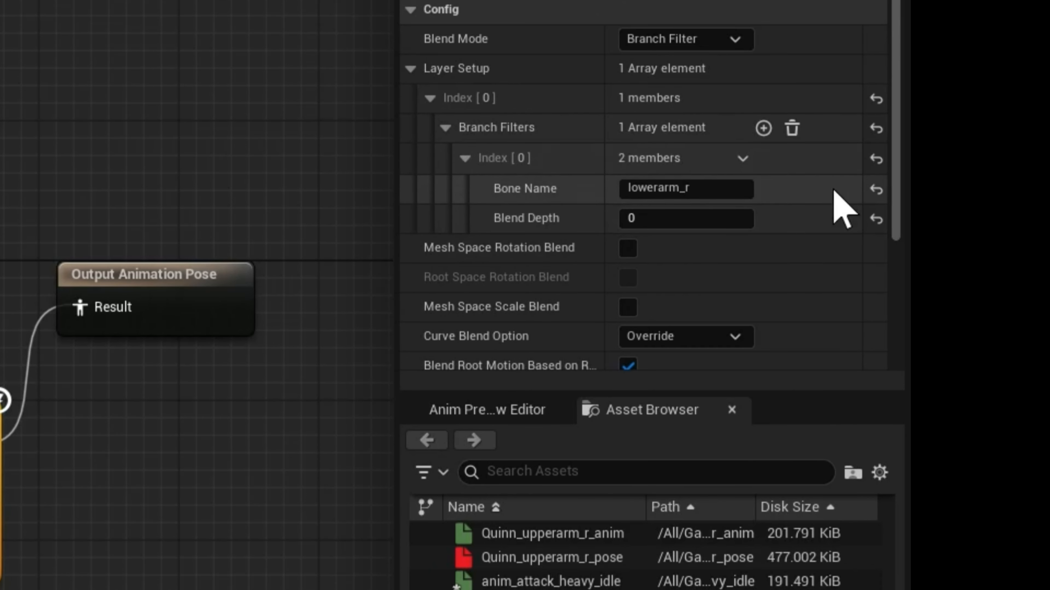
pyautogui.click(763, 129)
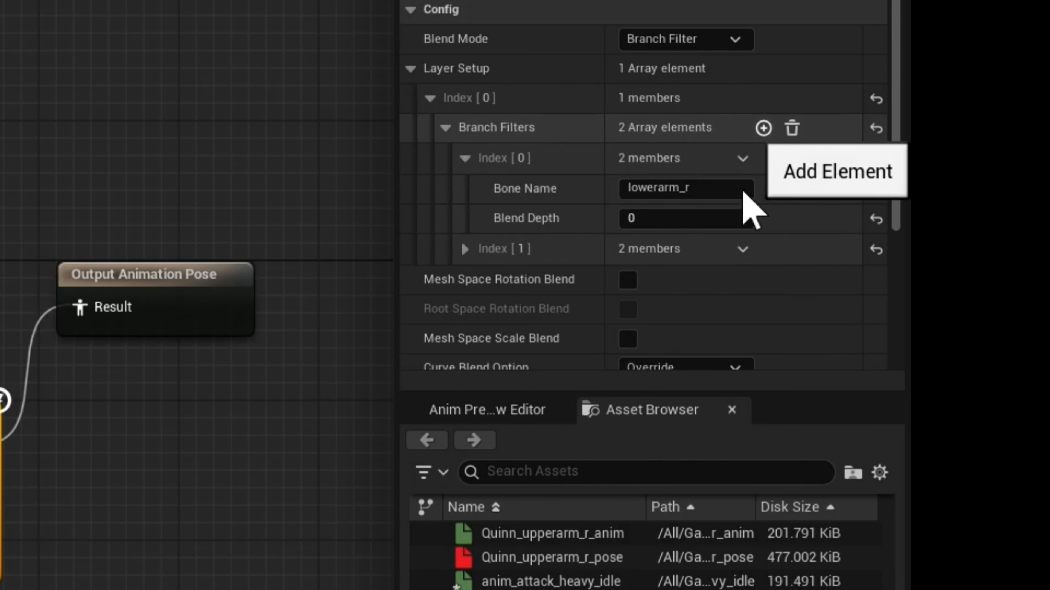
pyautogui.click(466, 249)
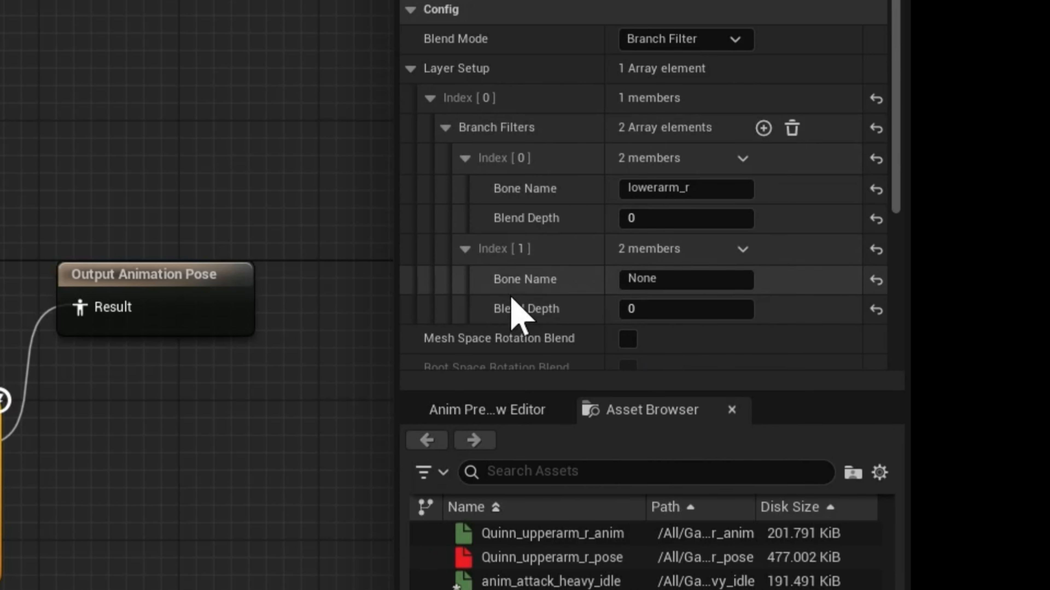
pyautogui.click(670, 285)
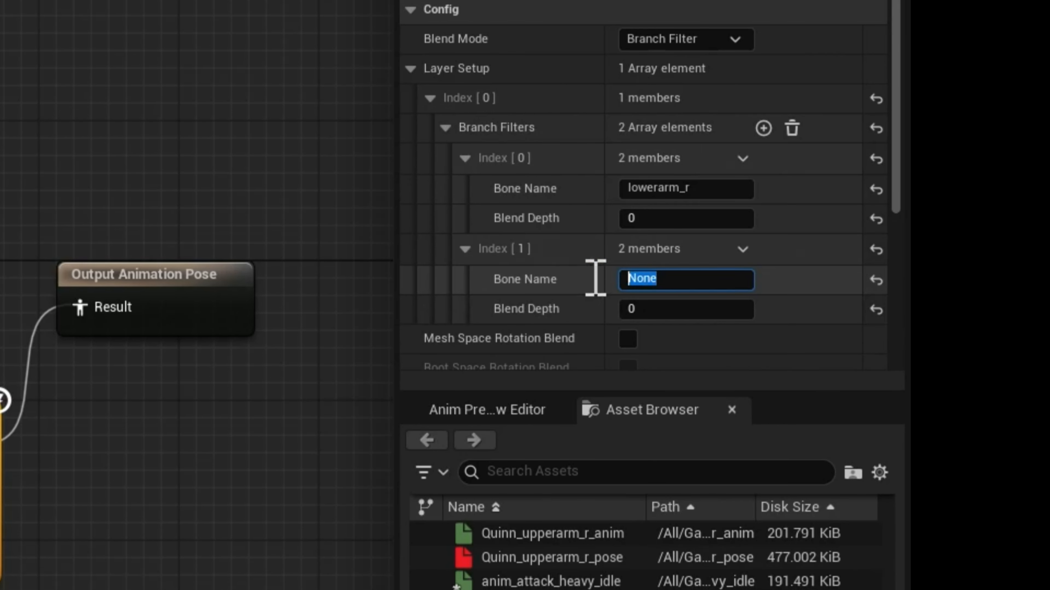
pyautogui.hotkey('ctrl', 'v')
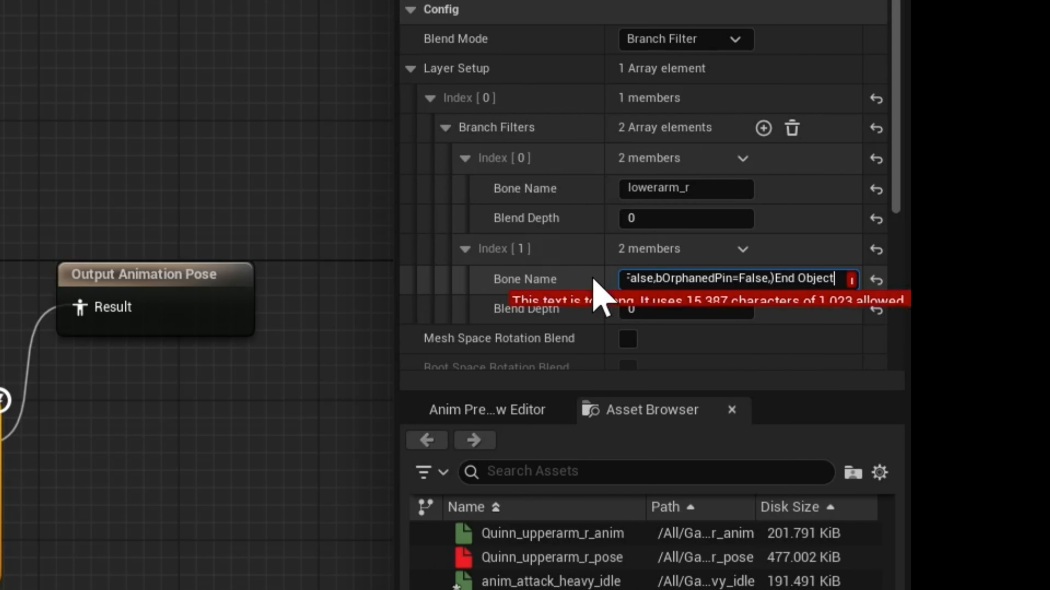
pyautogui.press('BackSpace')
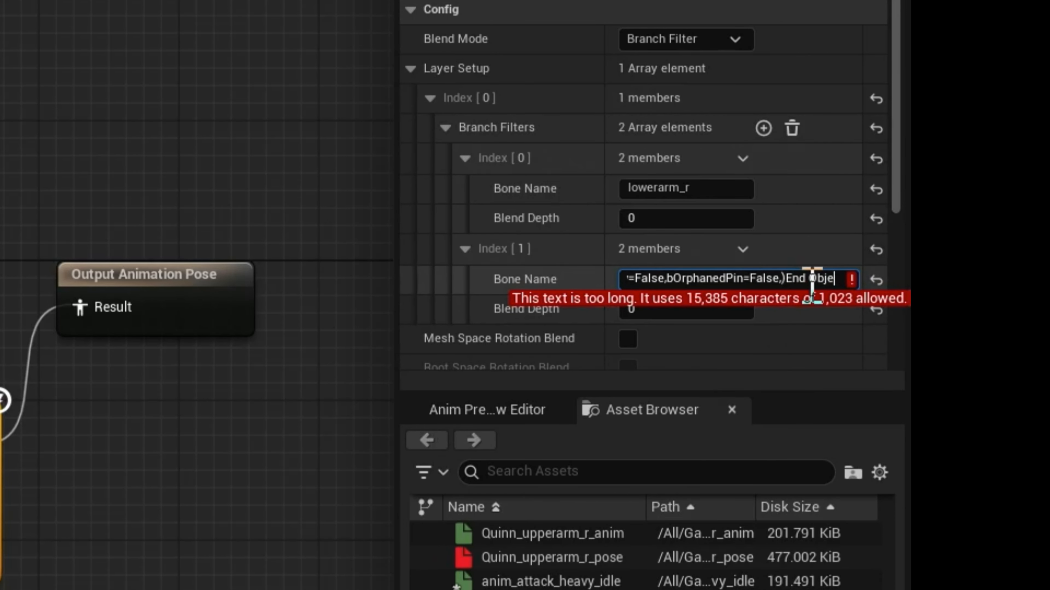
pyautogui.click(877, 281)
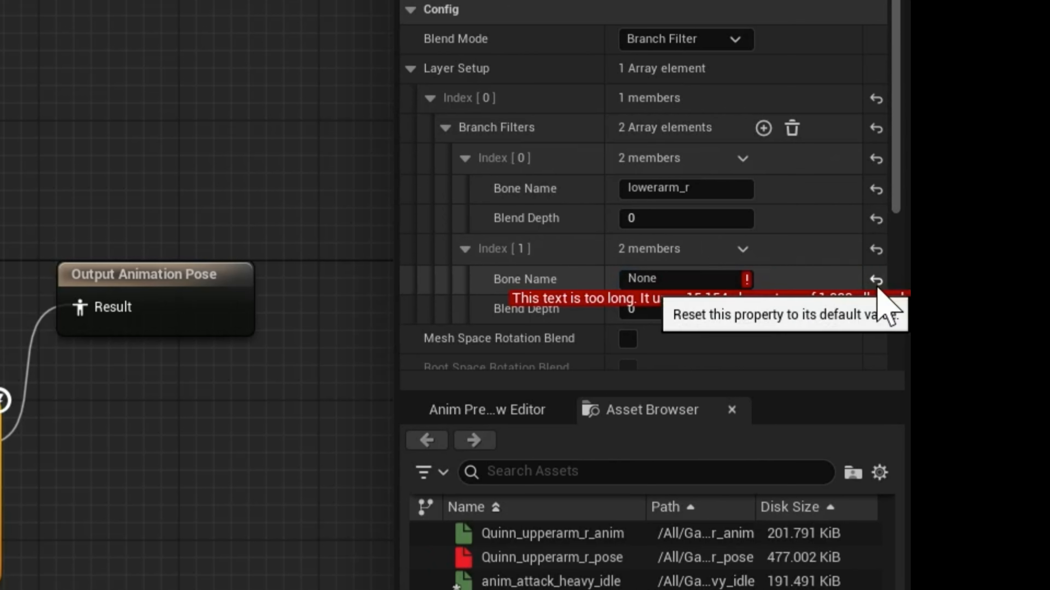
# Step: Set the second branch filter's Bone Name to lowerarm_l, based on the first filter's lowerarm_r name
pyautogui.click(715, 188)
pyautogui.hotkey('ctrl', 'c')
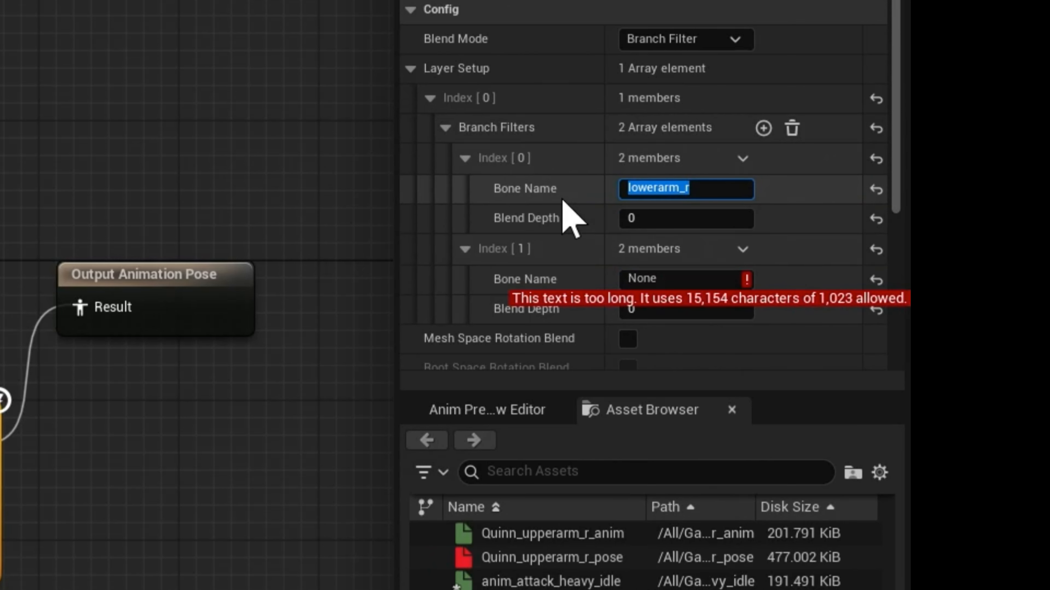
pyautogui.click(694, 277)
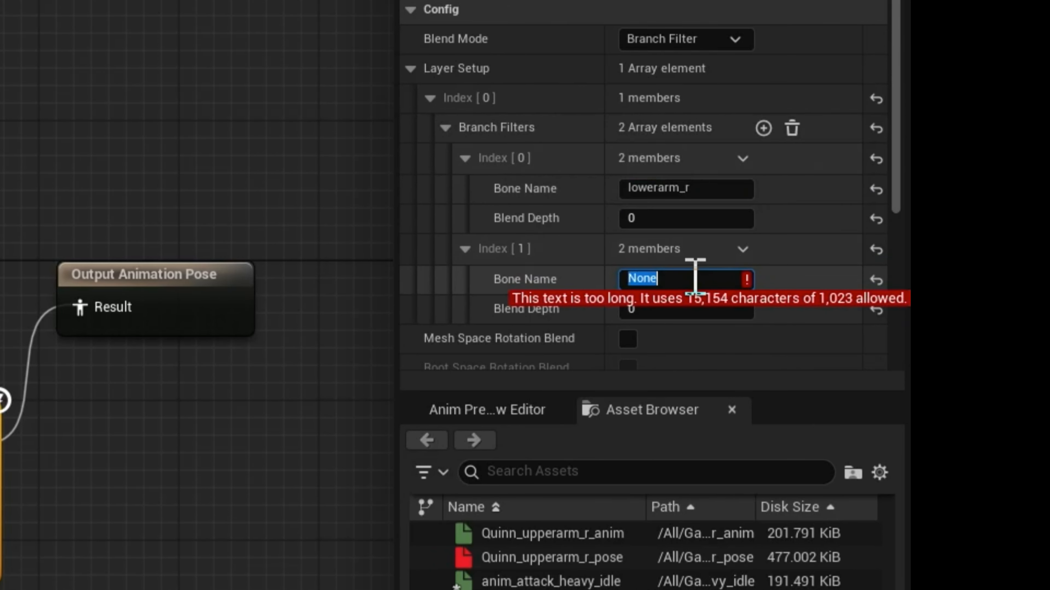
pyautogui.hotkey('ctrl', 'v')
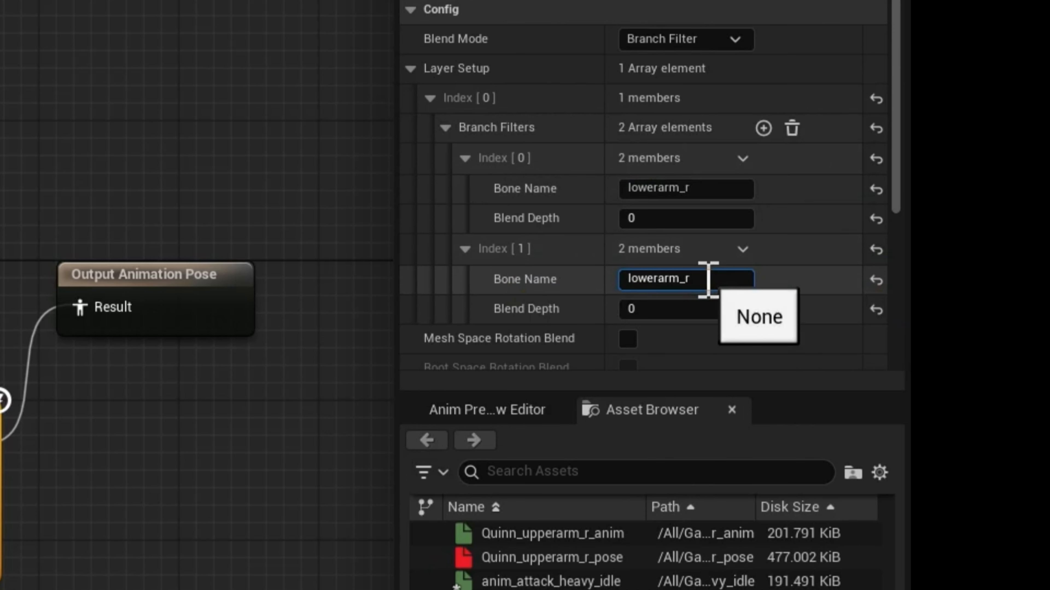
pyautogui.write('l')
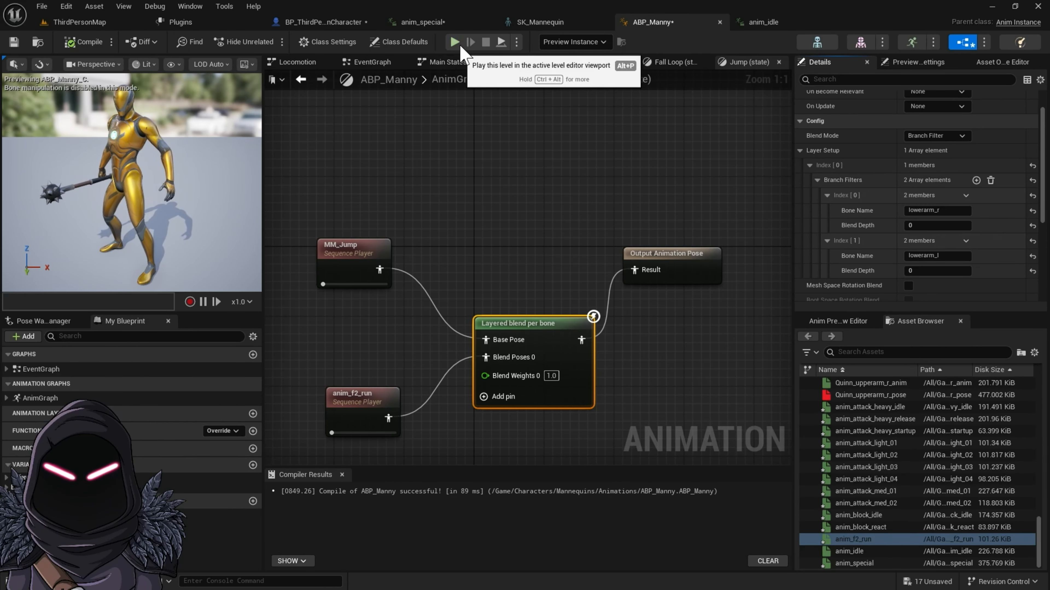
# Step: Play the level in the preview and run and jump repeatedly to check the character's blended jump and weapon pose
pyautogui.click(455, 42)
pyautogui.click(517, 272)
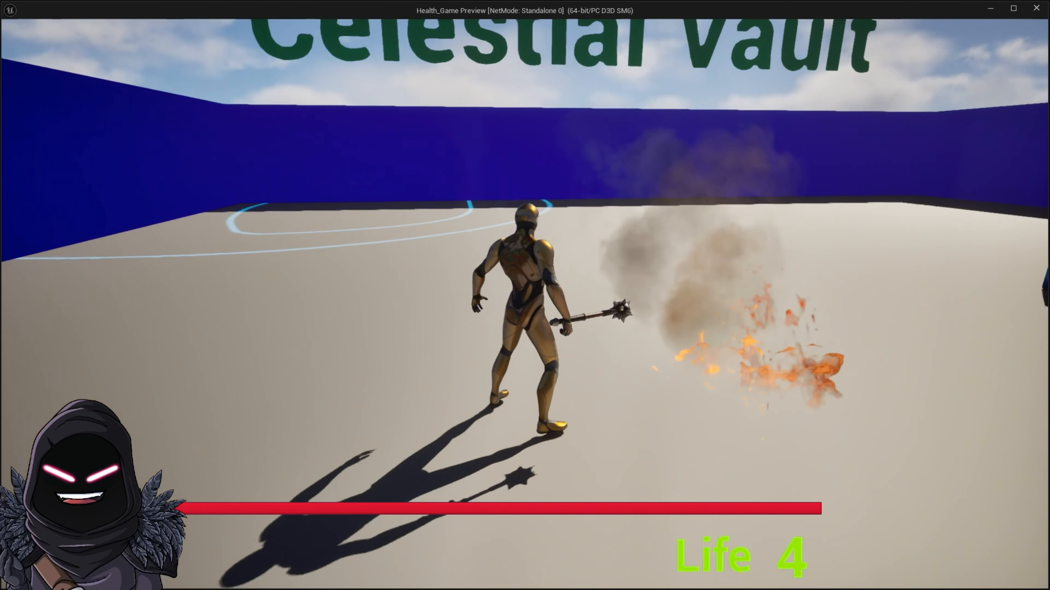
pyautogui.press('w')
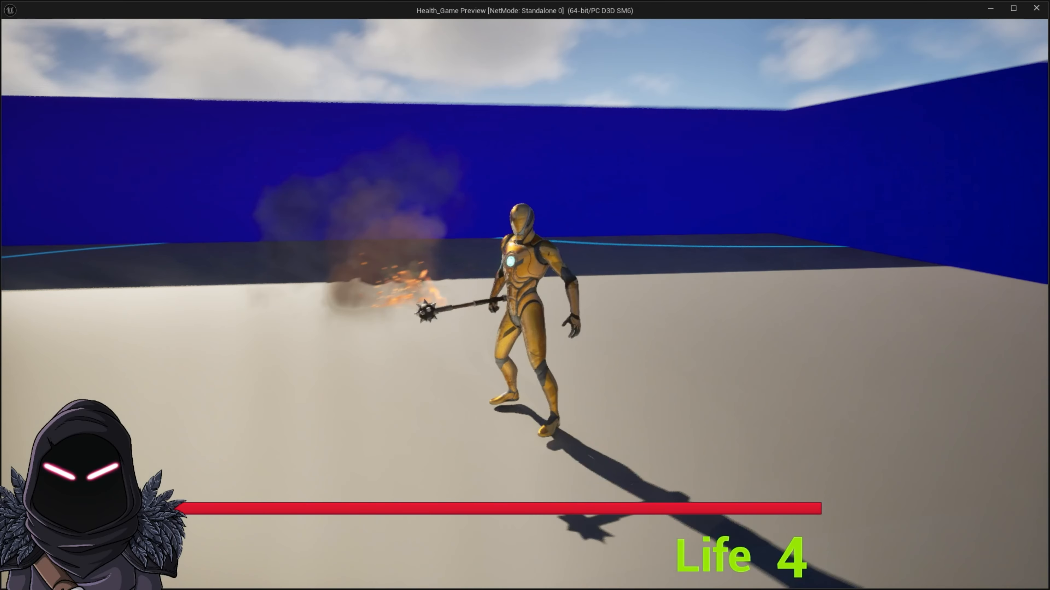
pyautogui.press('space')
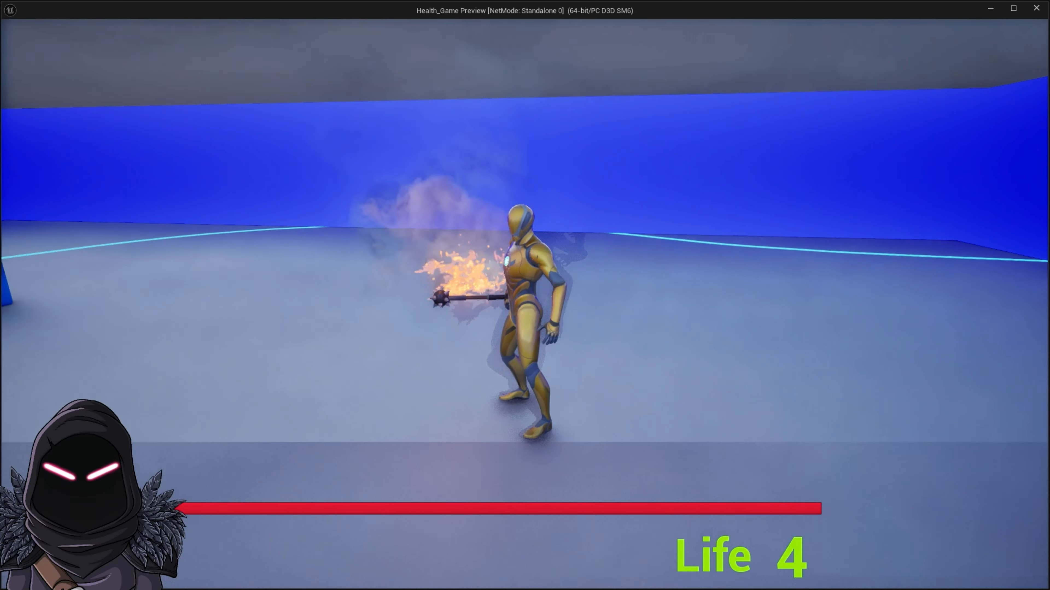
pyautogui.press('Escape')
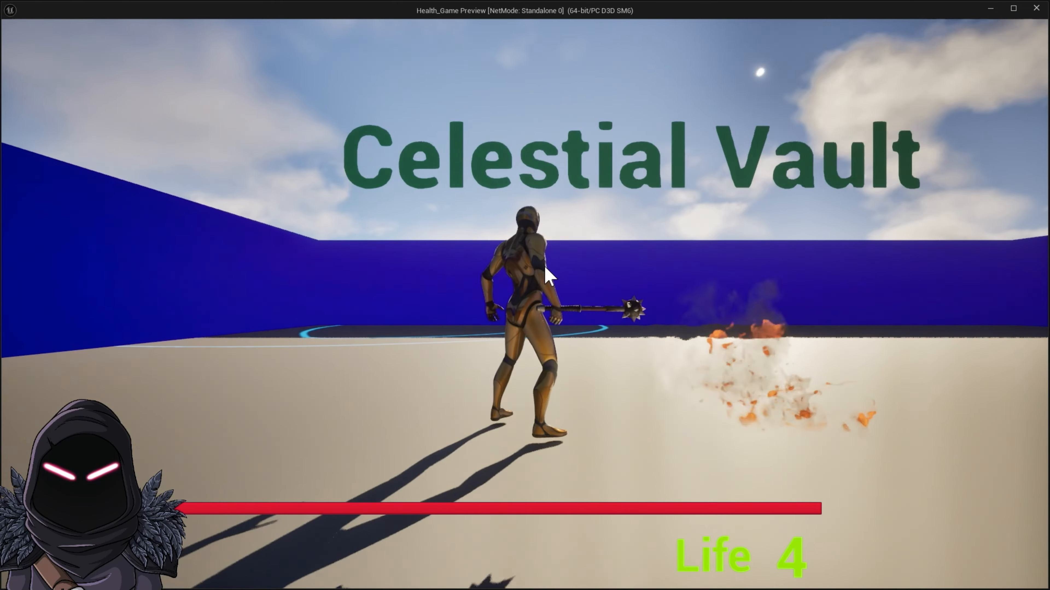
pyautogui.press('space')
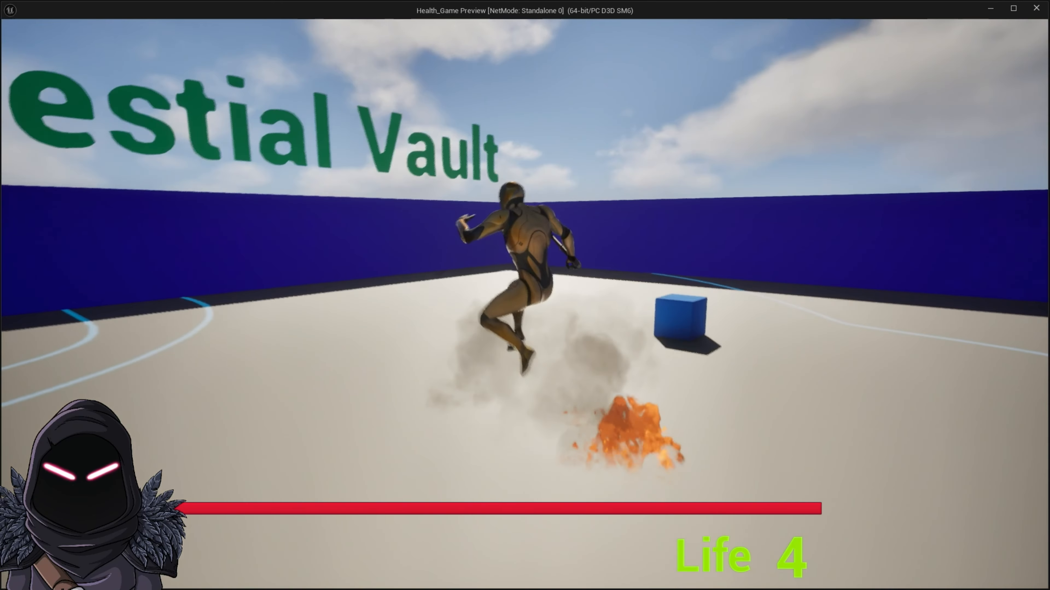
pyautogui.press('d')
pyautogui.press('space')
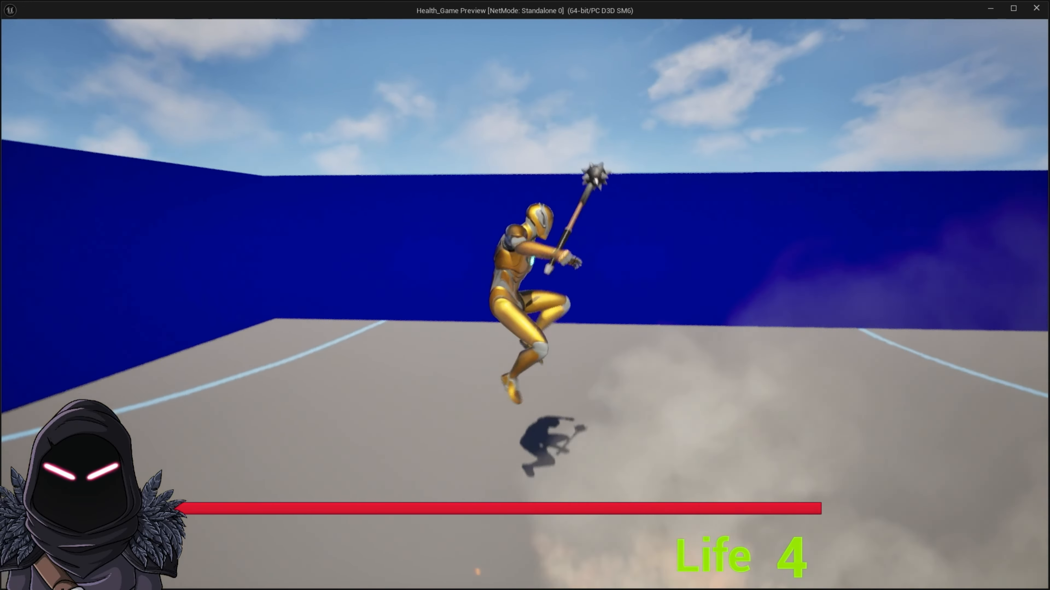
pyautogui.press('space')
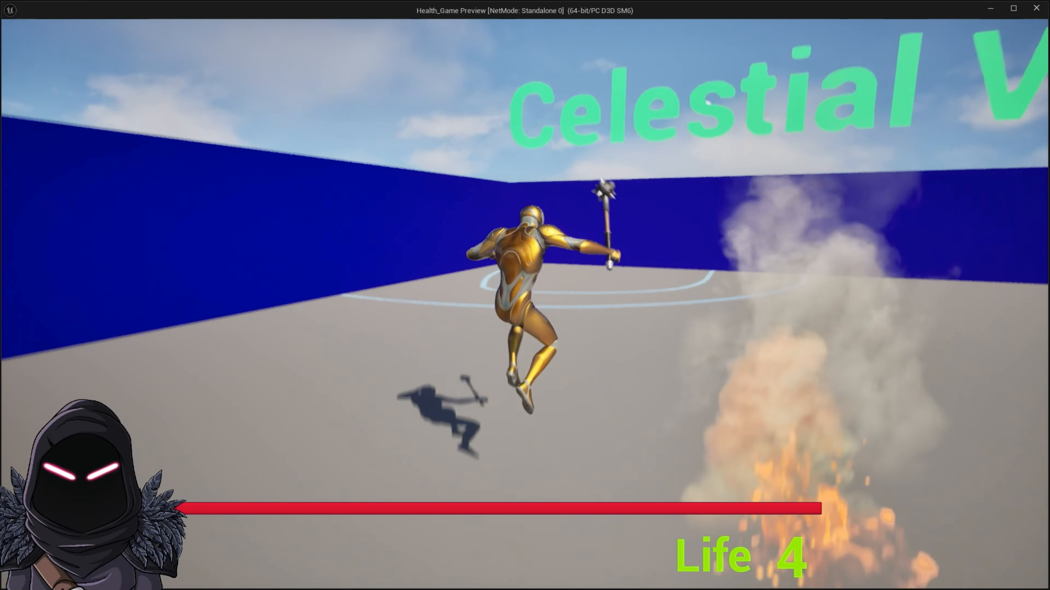
pyautogui.press('w')
pyautogui.press('space')
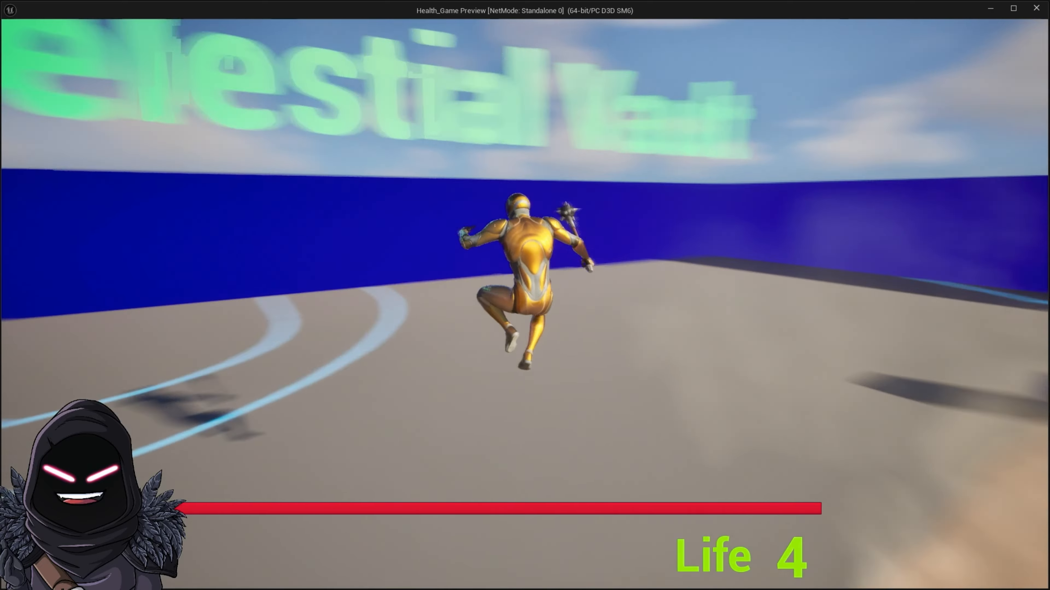
pyautogui.press('space')
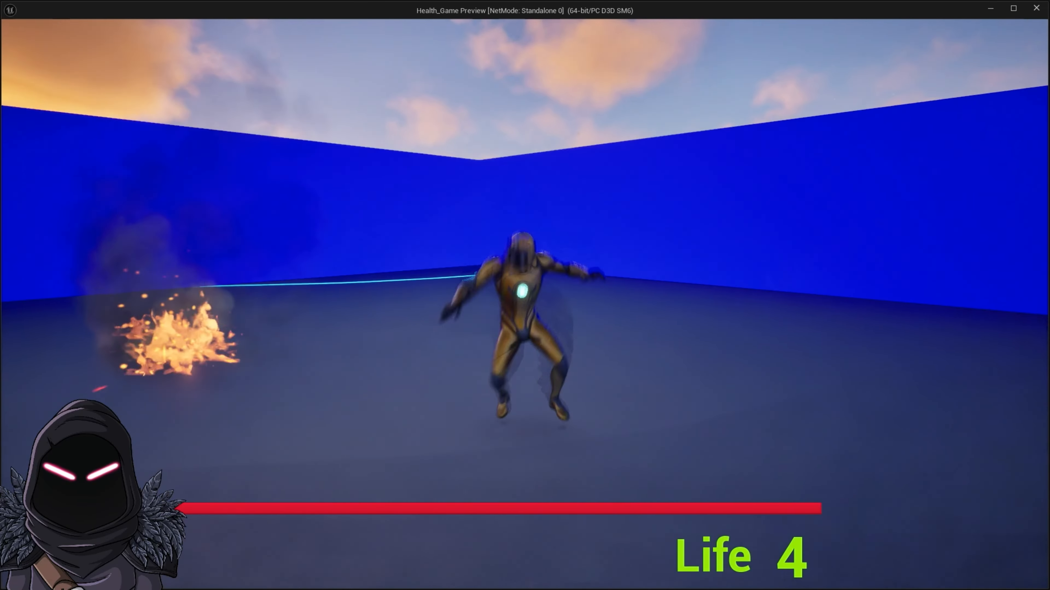
pyautogui.press('space')
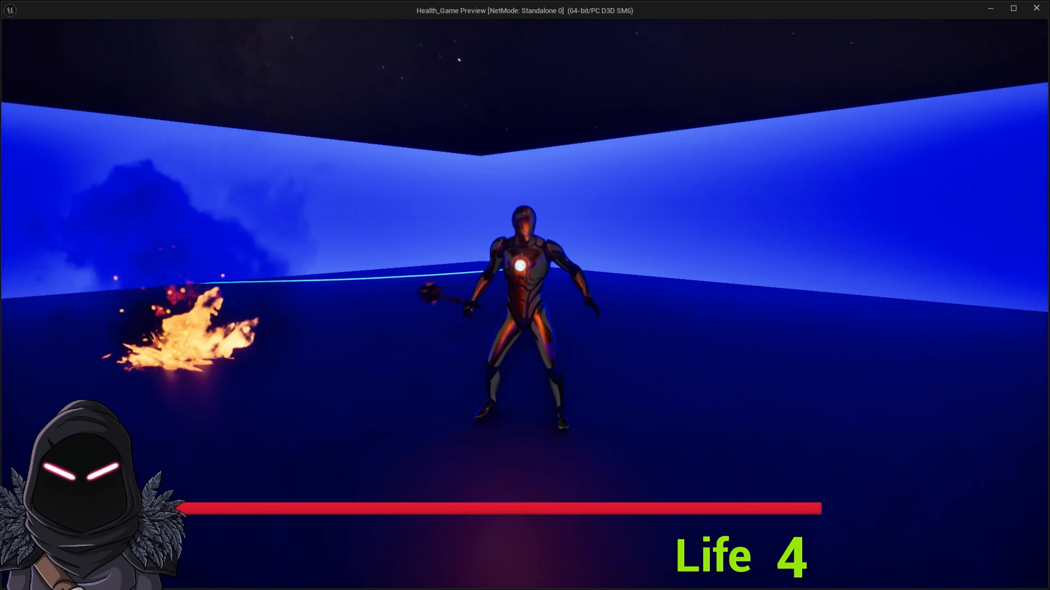
pyautogui.press('space')
pyautogui.press('w')
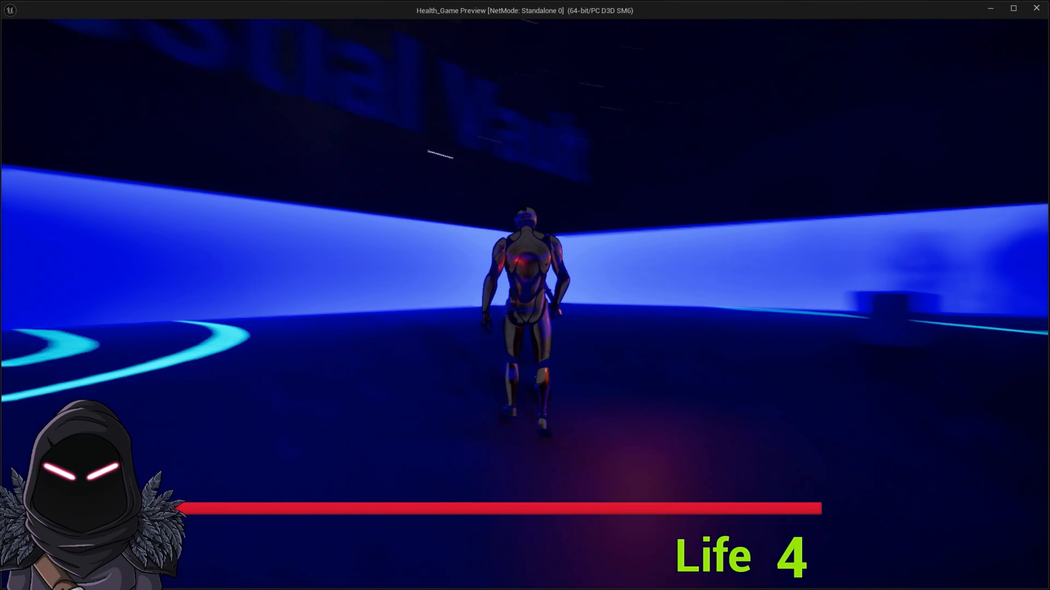
pyautogui.press('space')
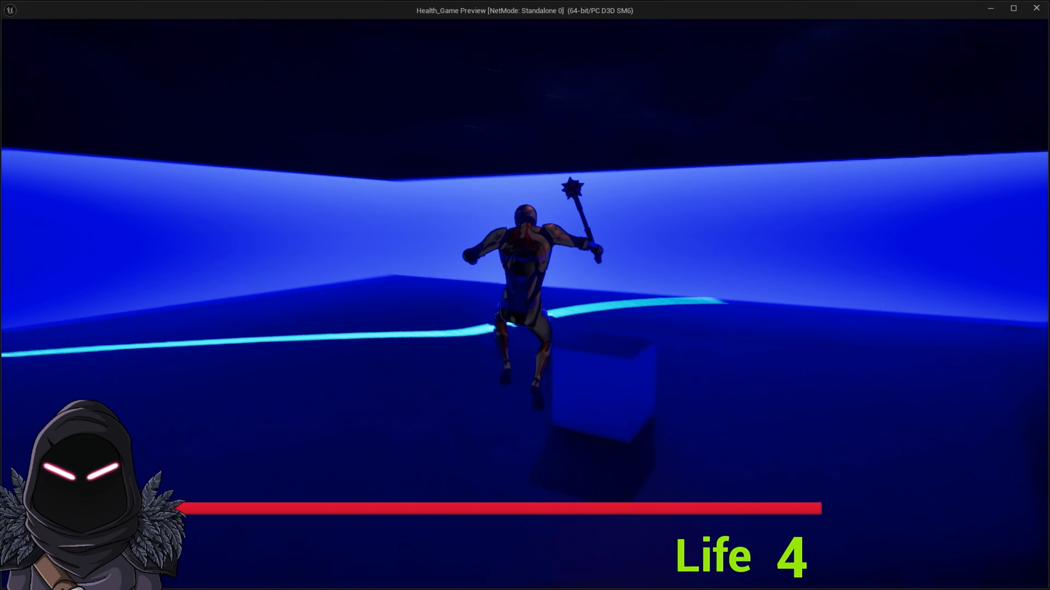
pyautogui.press('w')
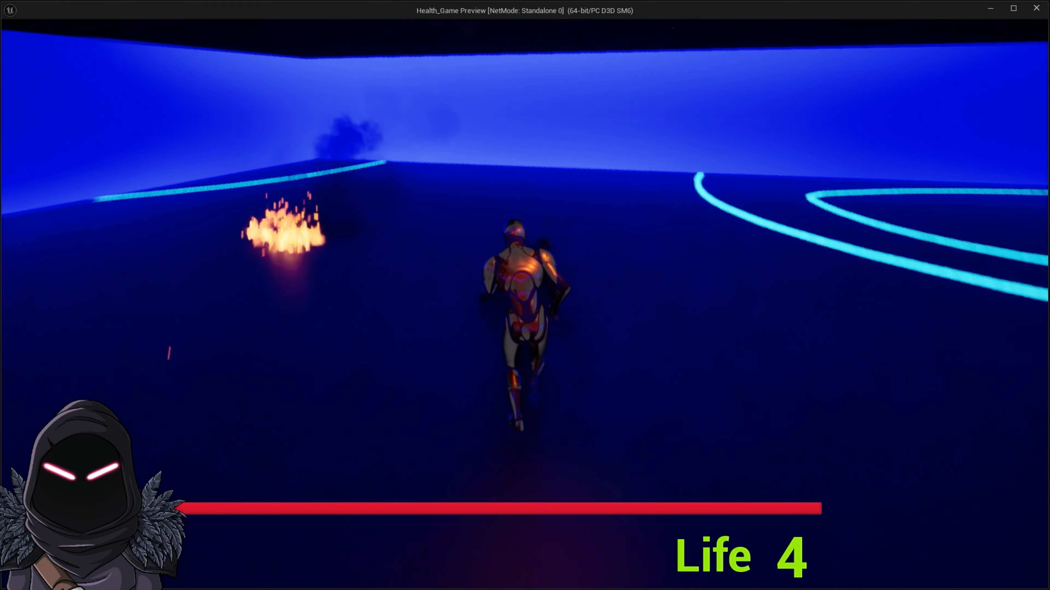
pyautogui.press('space')
pyautogui.press('space')
pyautogui.press('w')
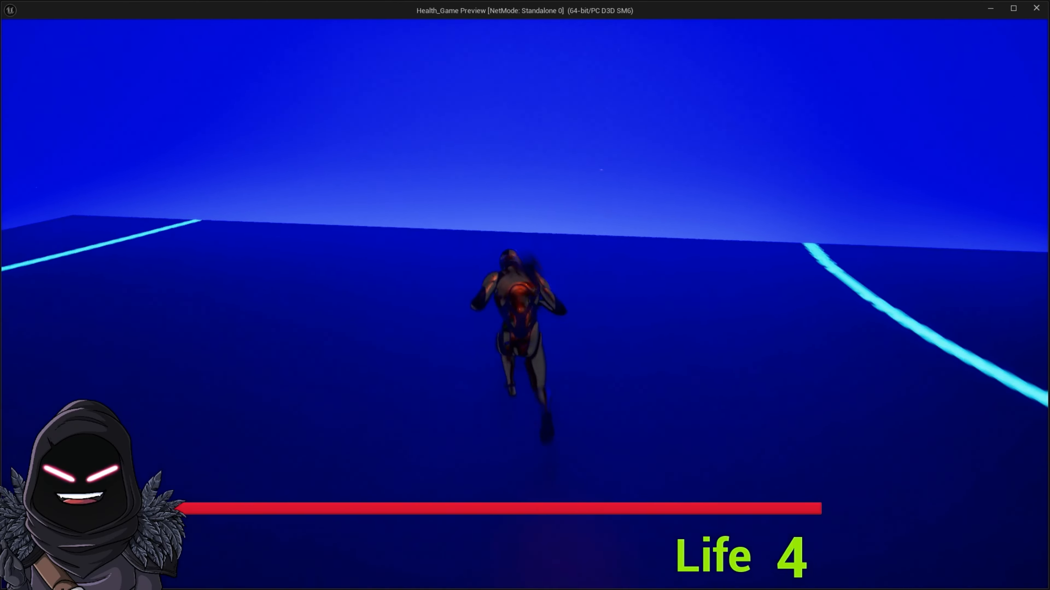
pyautogui.press('w')
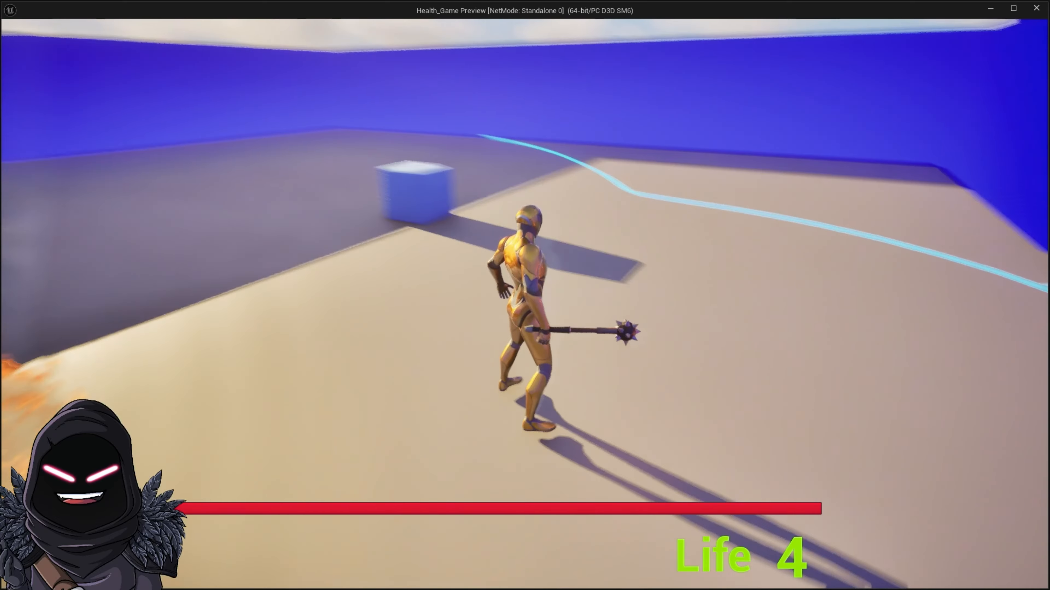
pyautogui.press('w')
pyautogui.press('space')
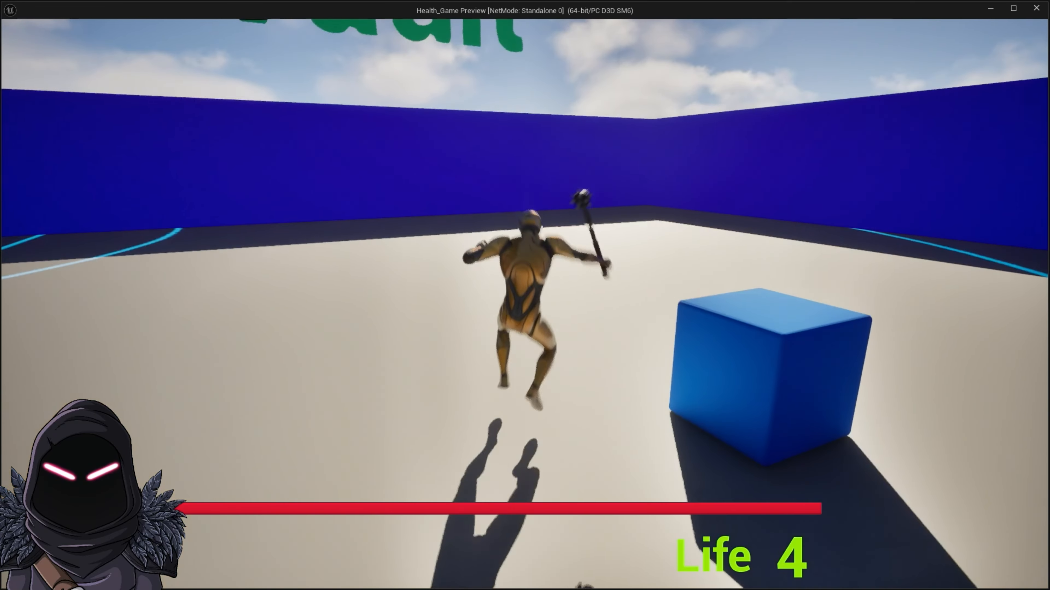
pyautogui.press('Escape')
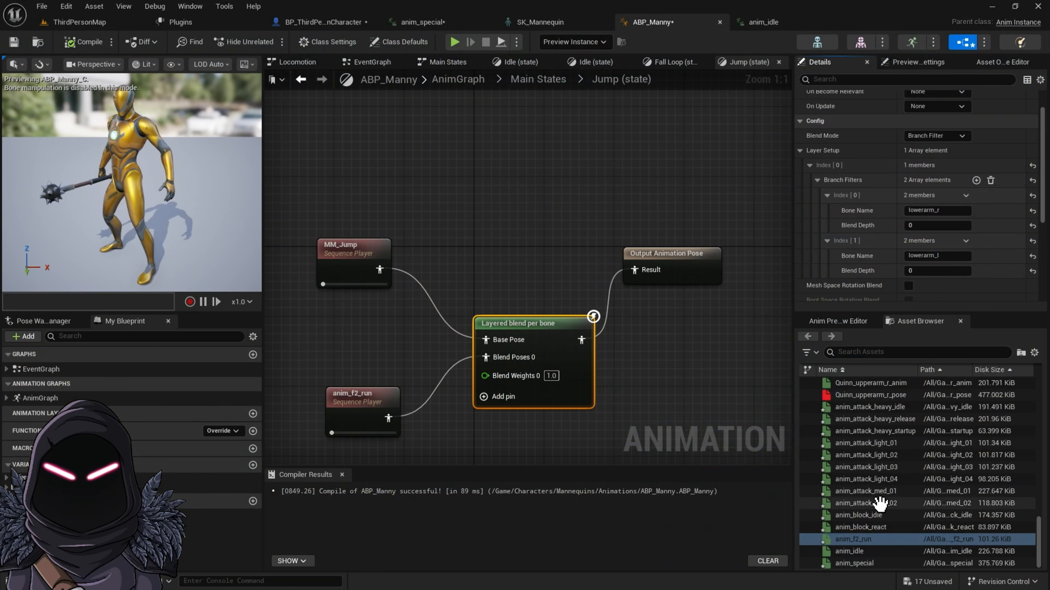
# Step: Browse the project content to the Sword_Animation pack's Animations folder
pyautogui.scroll(1, 871, 550)
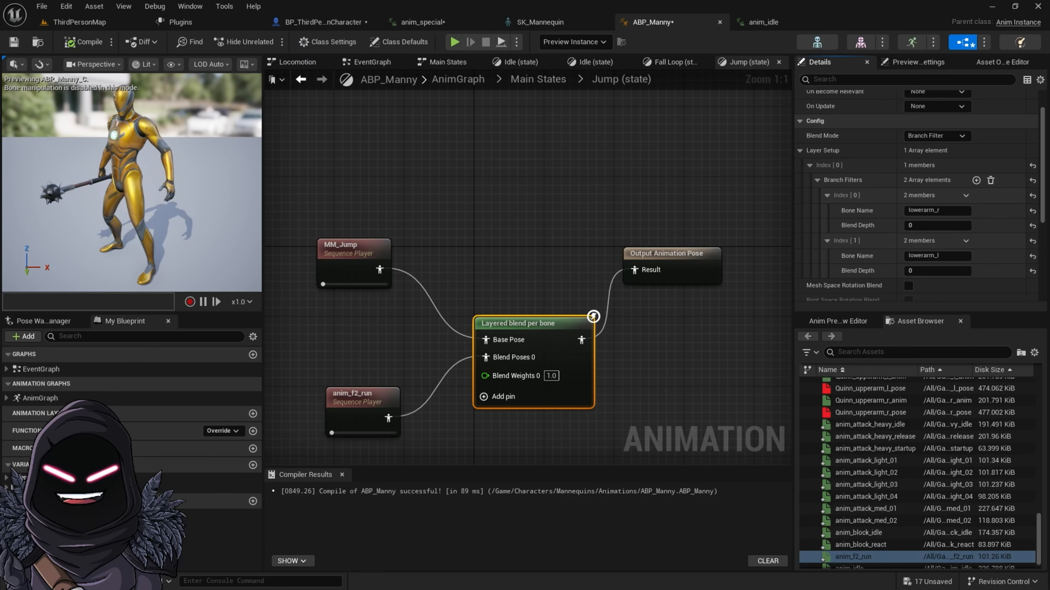
pyautogui.hotkey('ctrl', 'space')
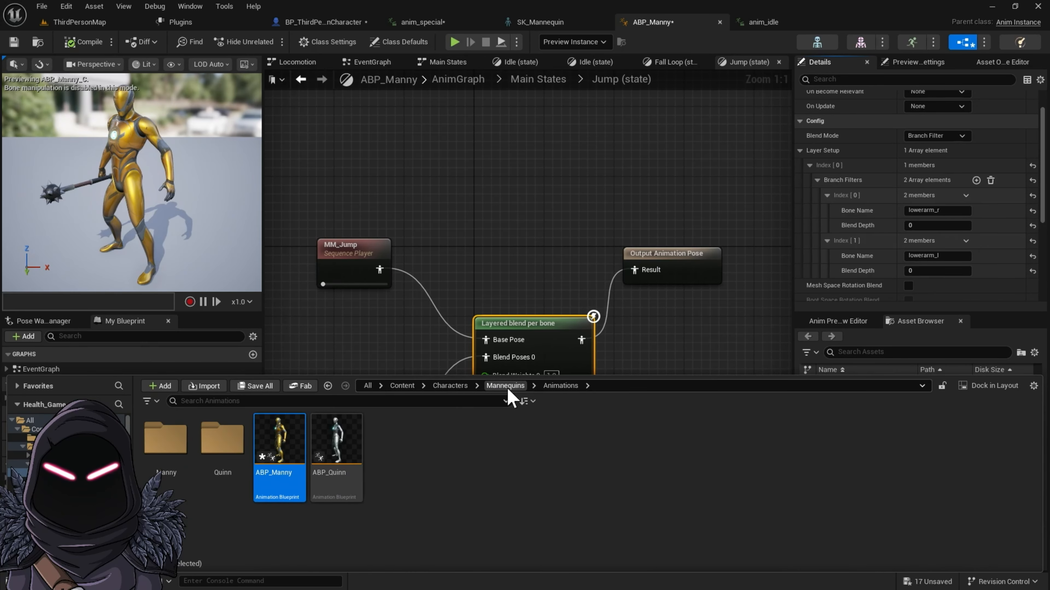
pyautogui.click(403, 387)
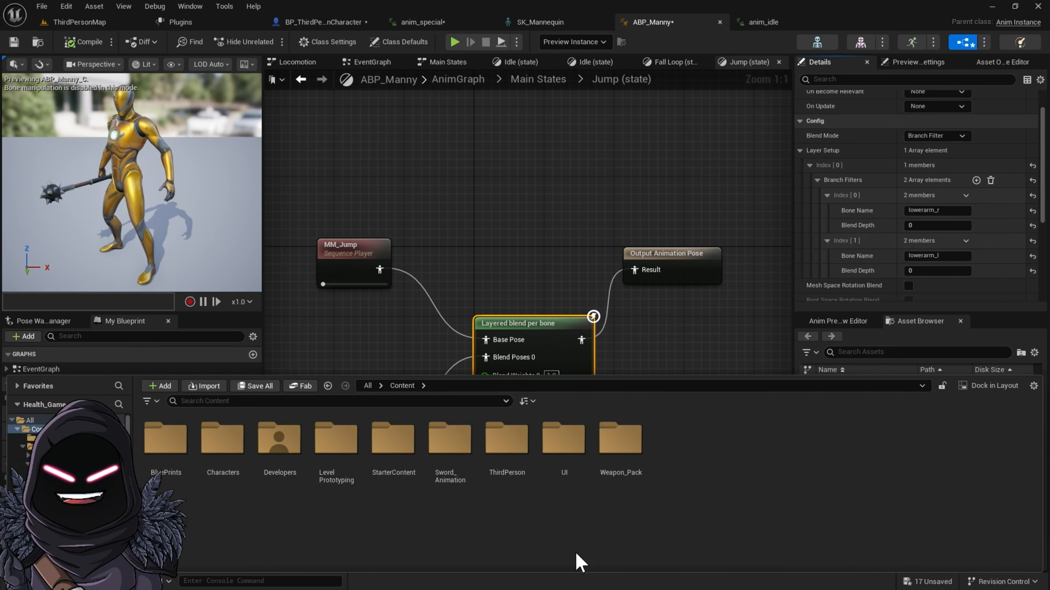
pyautogui.doubleClick(450, 442)
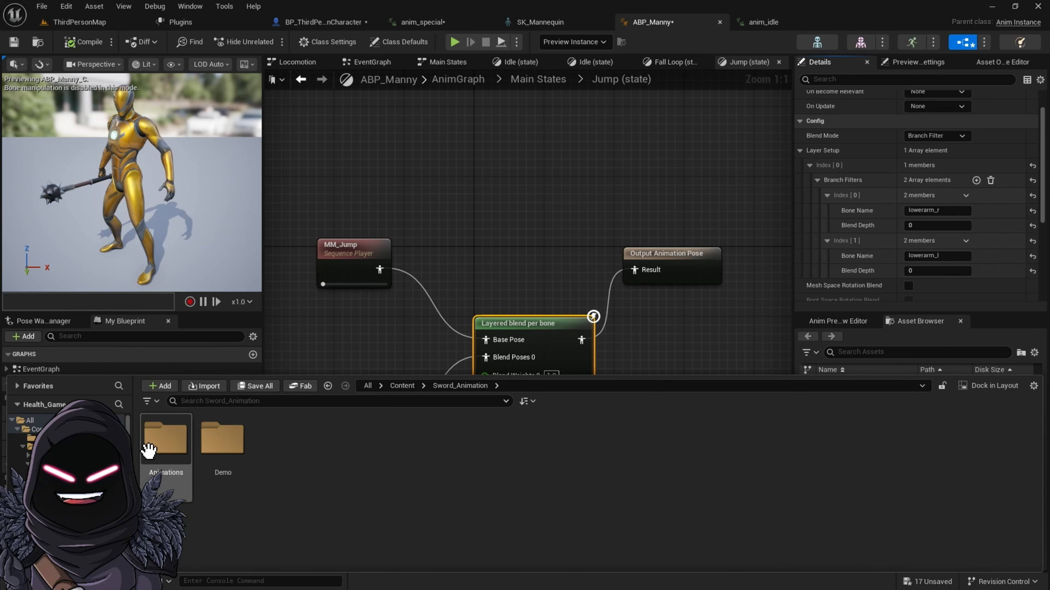
pyautogui.doubleClick(178, 450)
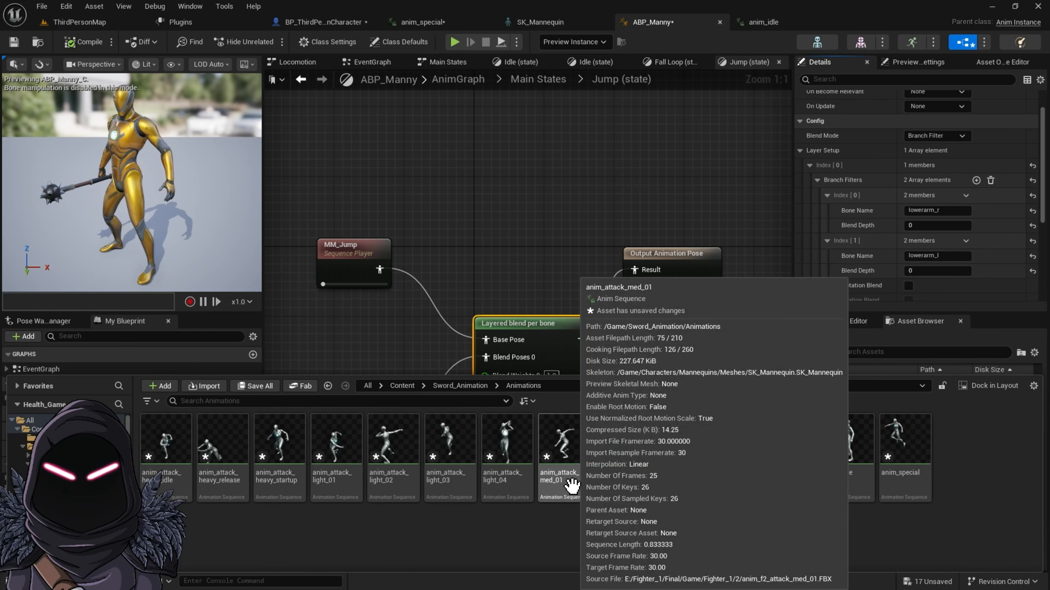
# Step: Open the anim_attack_med_01 animation sequence from the Sword_Animation pack for editing
pyautogui.click(571, 483)
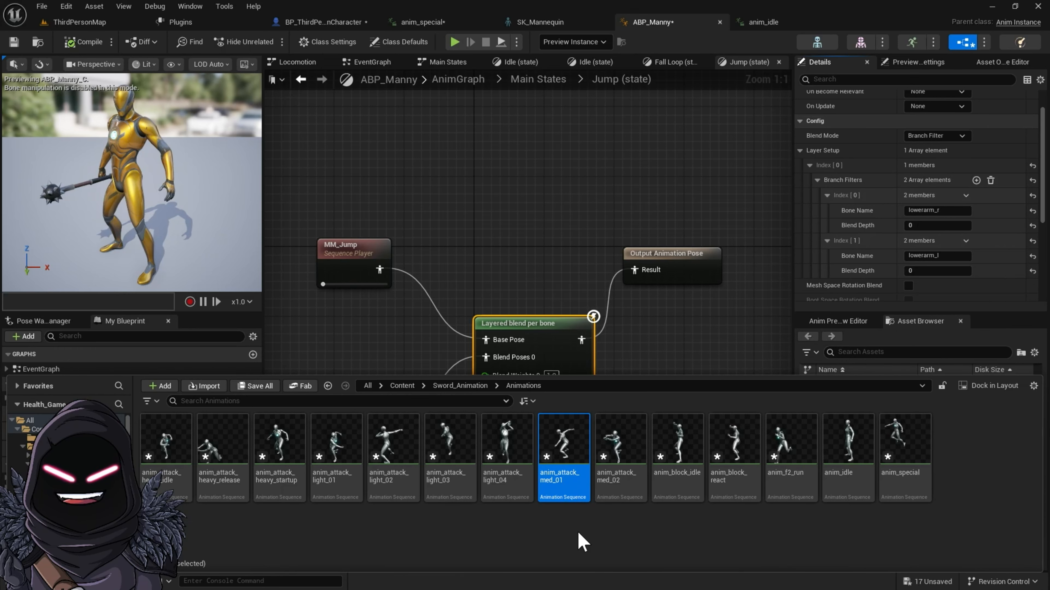
pyautogui.click(340, 482)
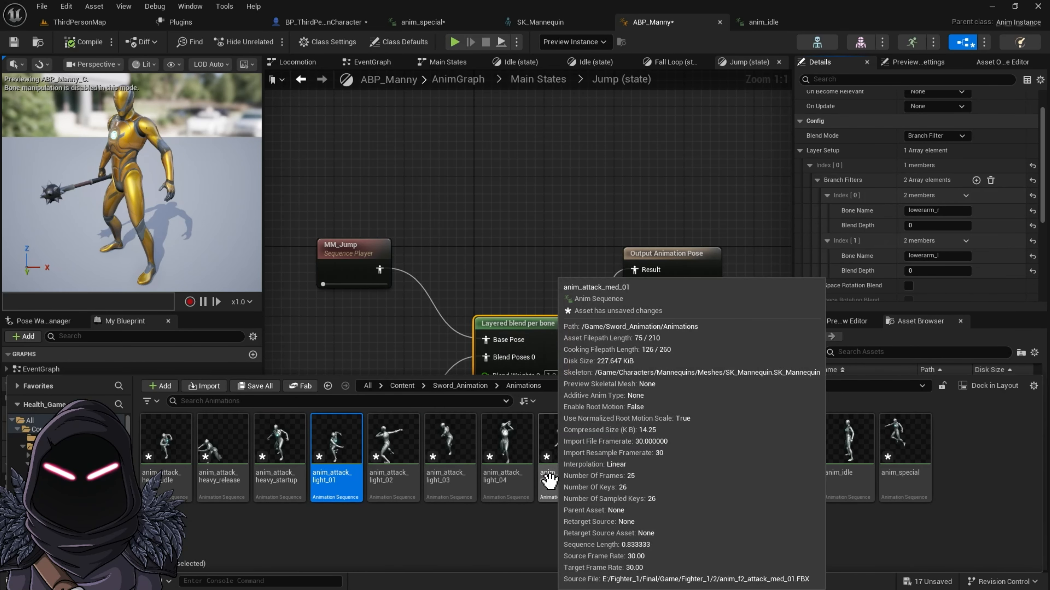
pyautogui.click(549, 481)
pyautogui.doubleClick(551, 484)
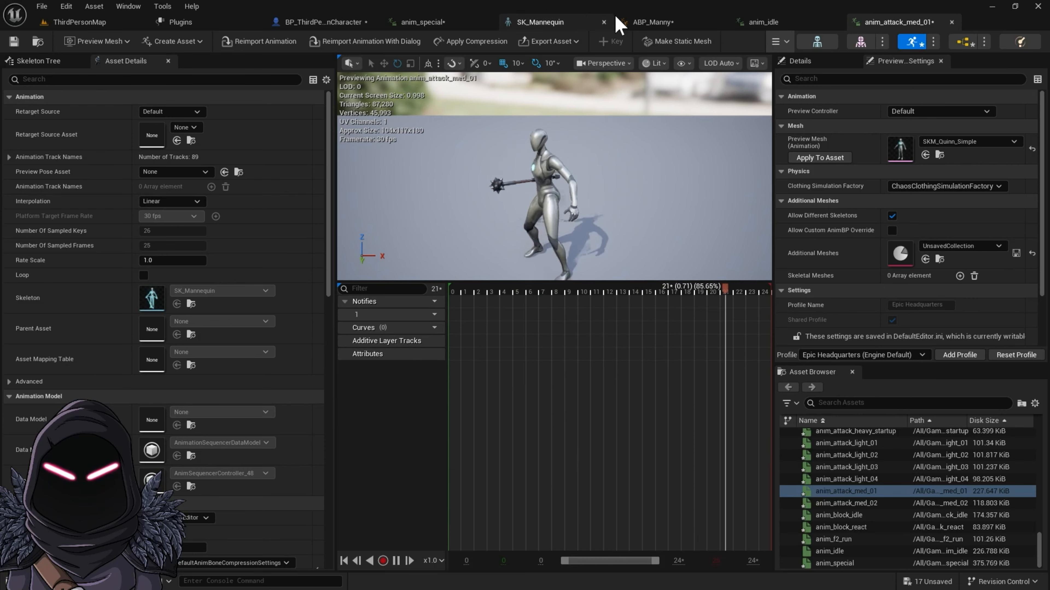
# Step: Detach the anim_attack_med_01 editor into its own enlarged window and review its asset details through the Root Motion settings
pyautogui.moveTo(883, 25); pyautogui.dragTo(313, 151)
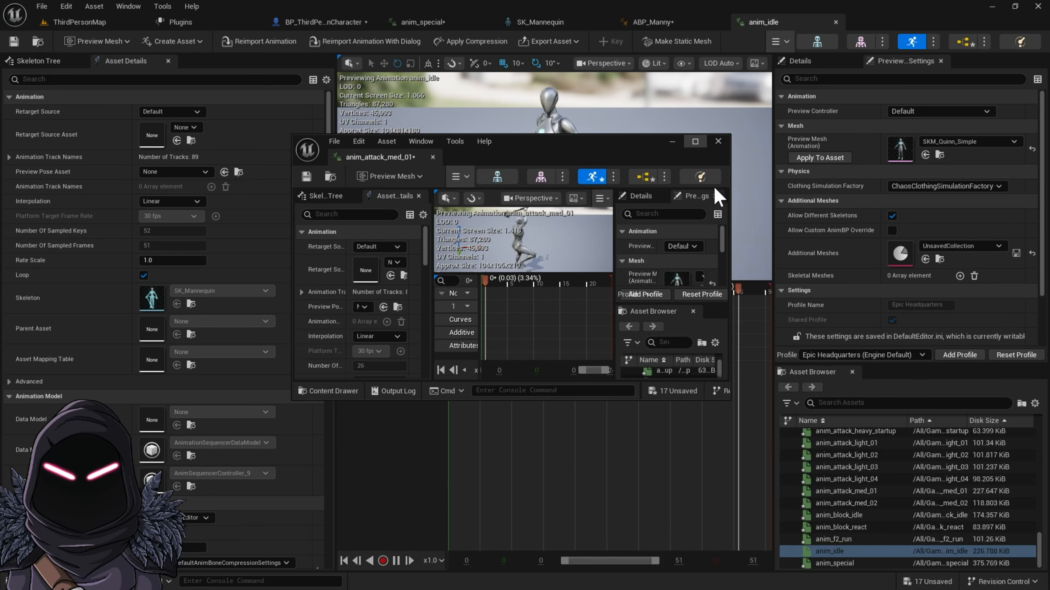
pyautogui.moveTo(729, 210); pyautogui.dragTo(958, 211)
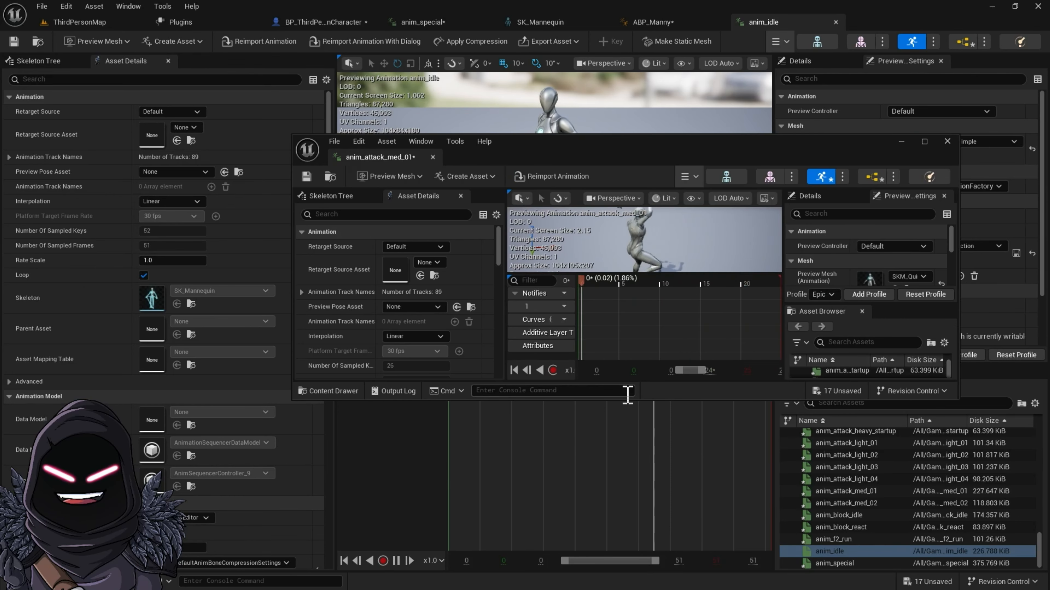
pyautogui.moveTo(639, 399); pyautogui.dragTo(639, 533)
pyautogui.moveTo(622, 124); pyautogui.dragTo(604, 29)
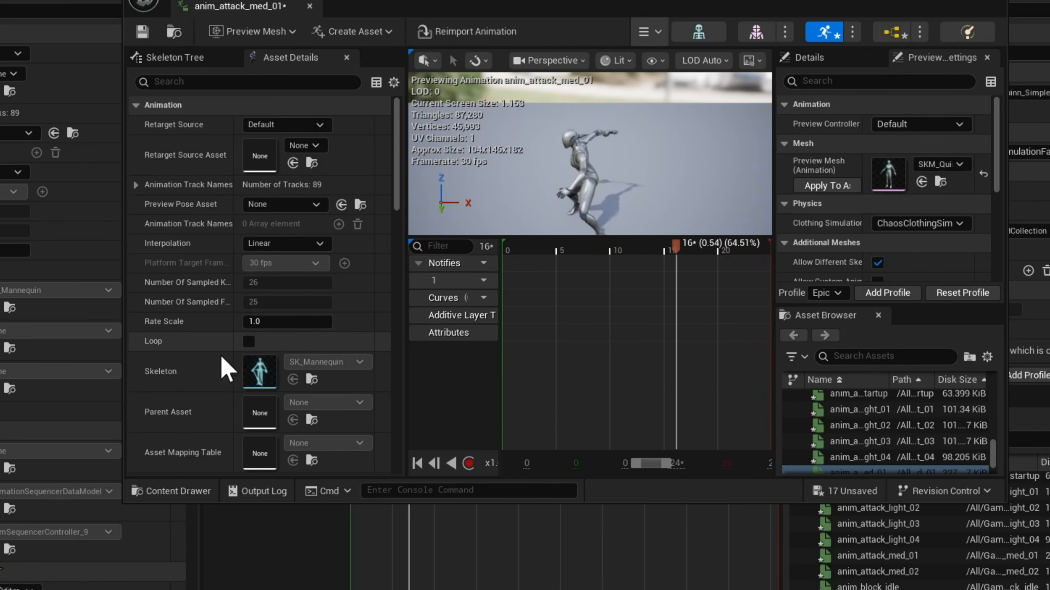
pyautogui.scroll(-8, 273, 389)
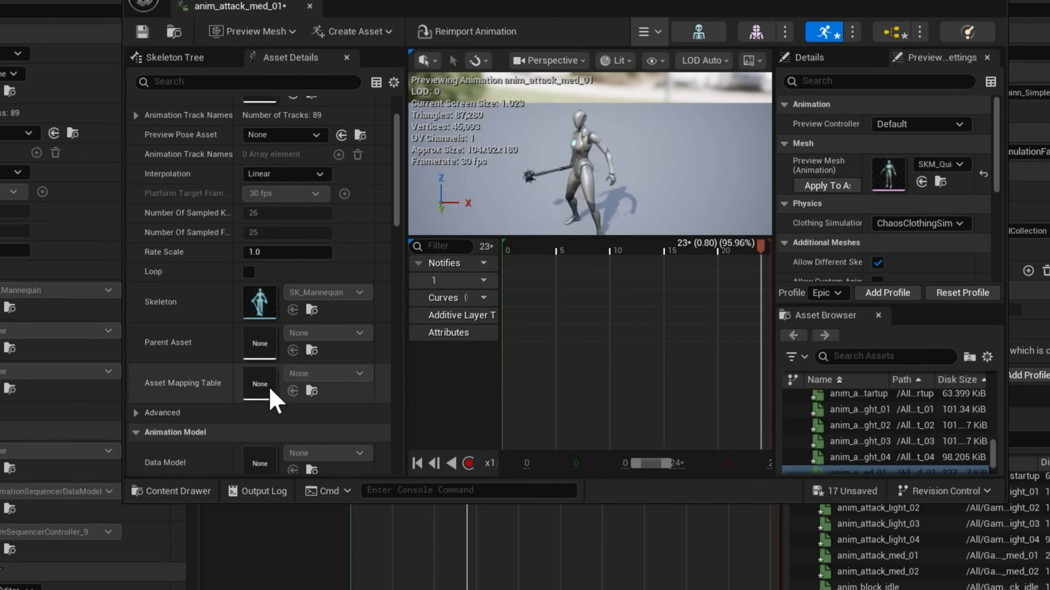
pyautogui.scroll(-15, 277, 407)
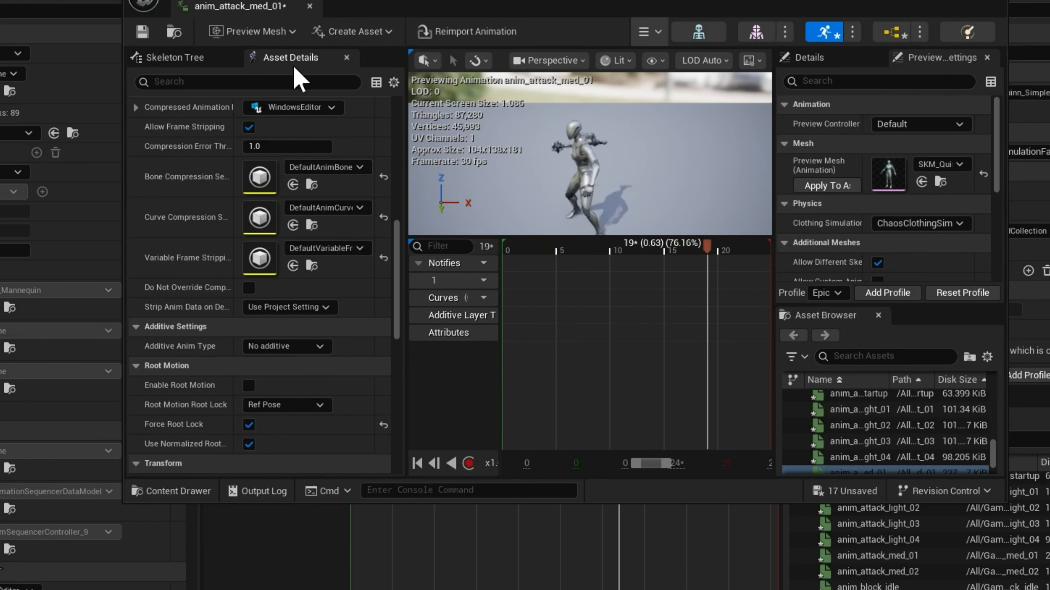
pyautogui.scroll(-2, 289, 389)
pyautogui.scroll(-1, 297, 418)
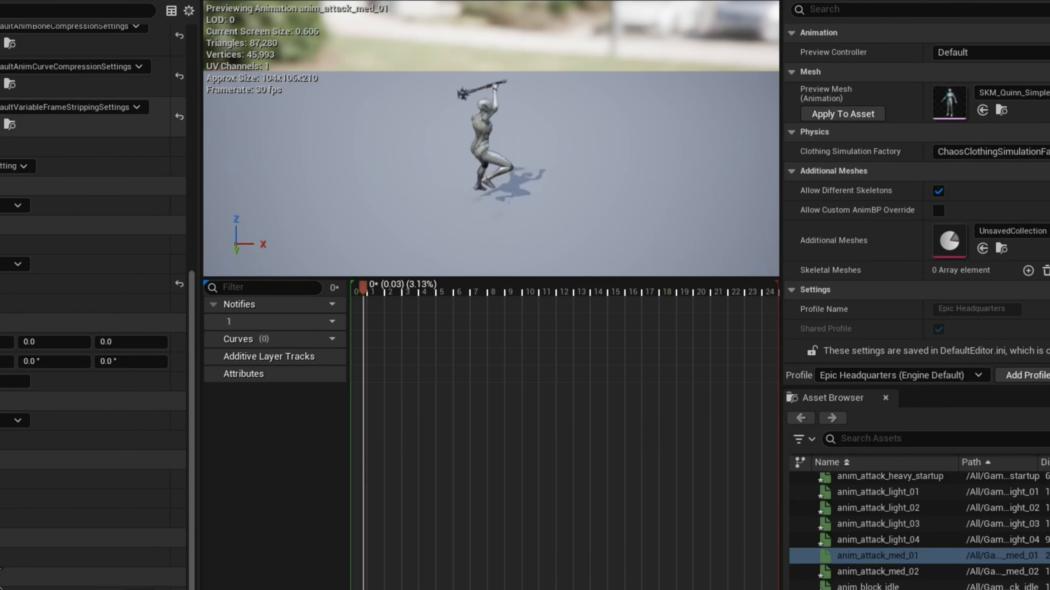
# Step: Create an AnimMontage from the anim_attack_med_01 sequence in the Sword_Animation Animations folder
pyautogui.hotkey('ctrl', 'space')
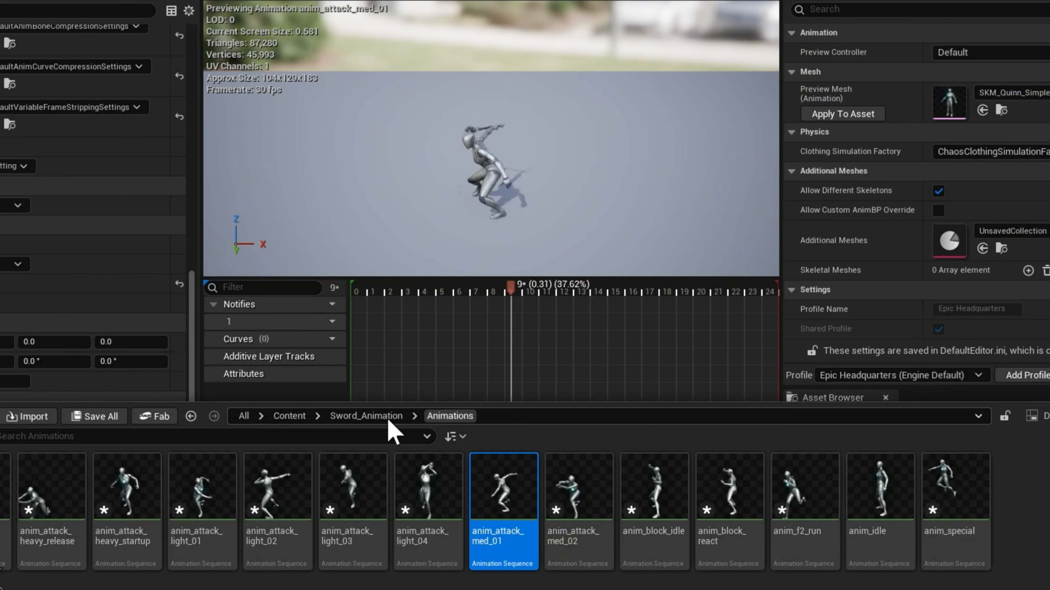
pyautogui.rightClick(512, 544)
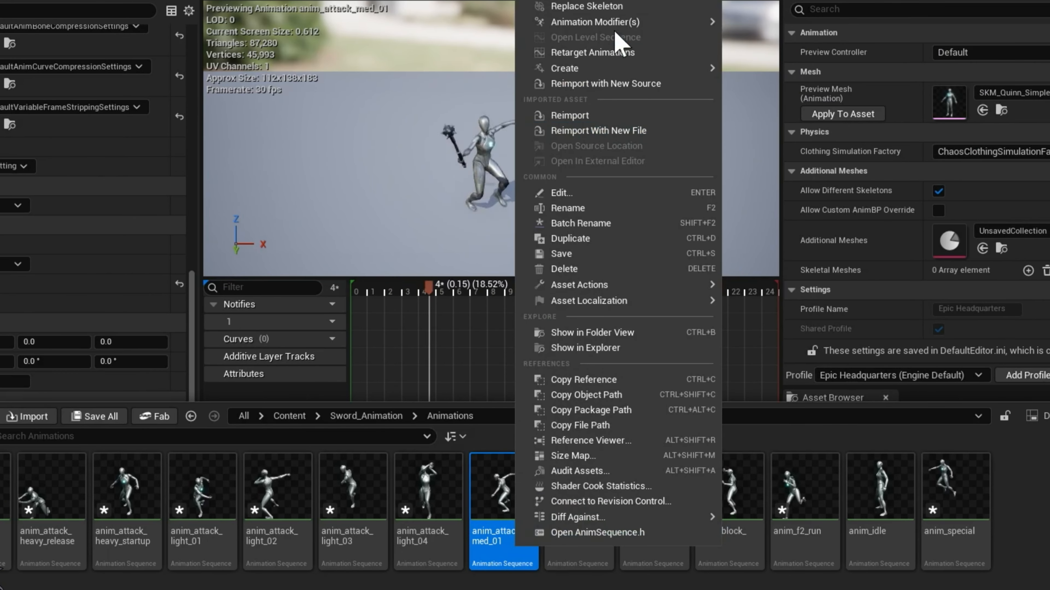
pyautogui.moveTo(587, 69)
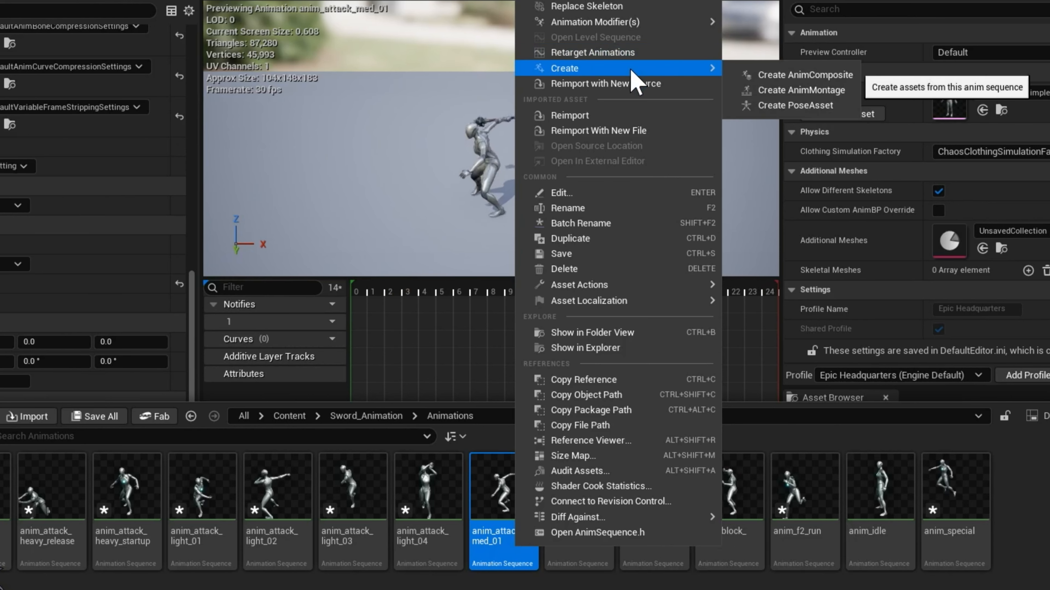
pyautogui.click(825, 91)
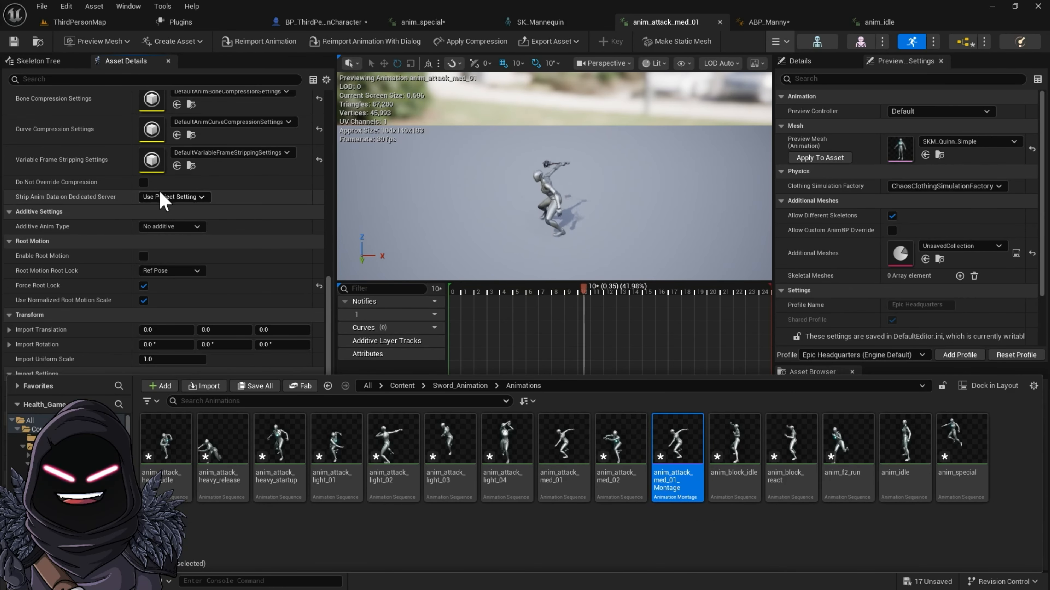
# Step: Open the EventGraph of BP_ThirdPersonCharacter at the empty area below the Gameover event group
pyautogui.click(323, 21)
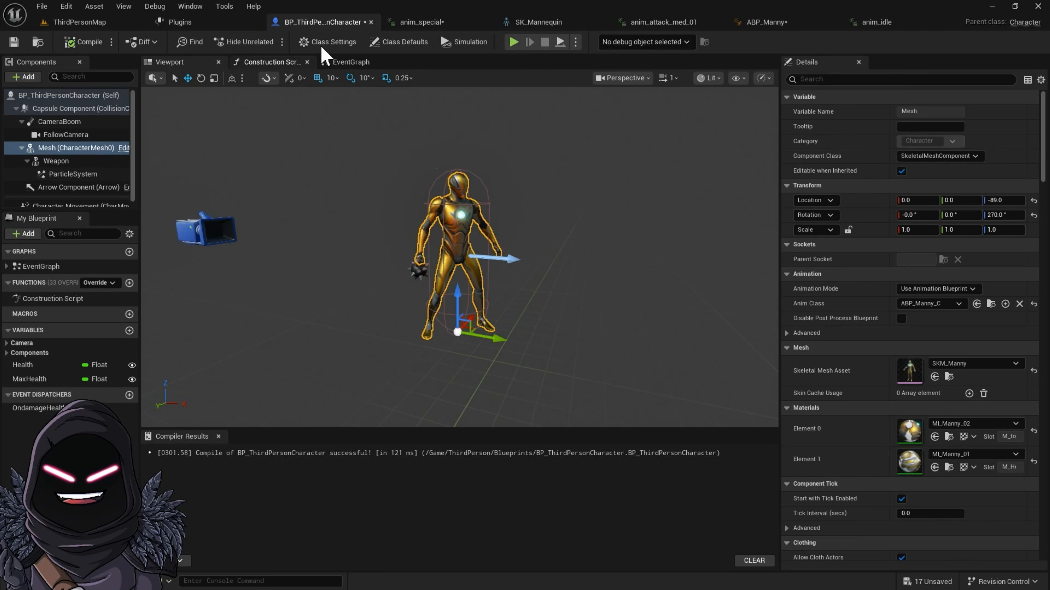
pyautogui.click(358, 62)
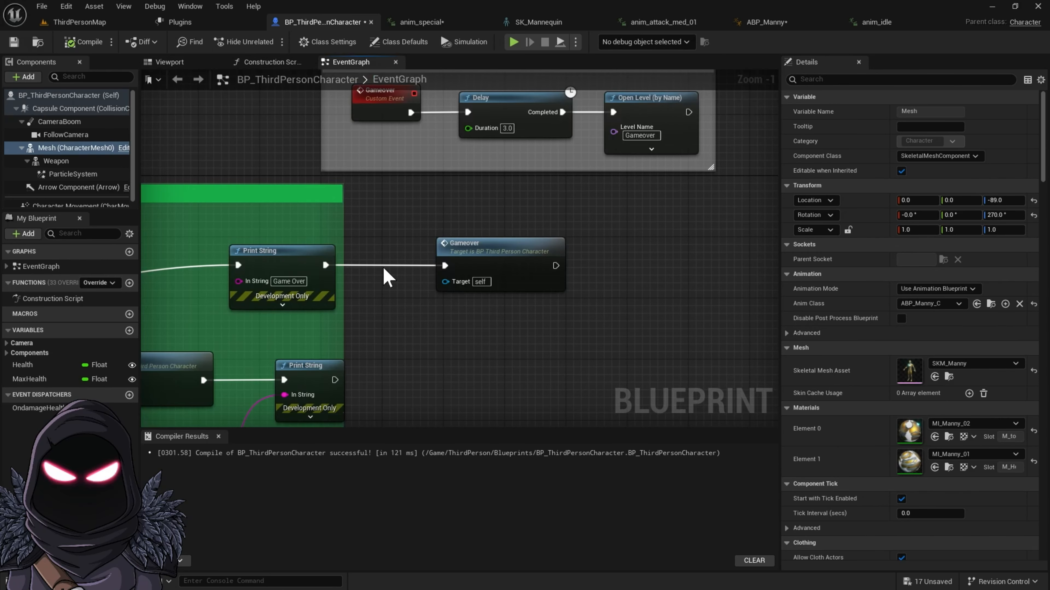
pyautogui.scroll(4, 445, 183)
pyautogui.scroll(-8, 424, 214)
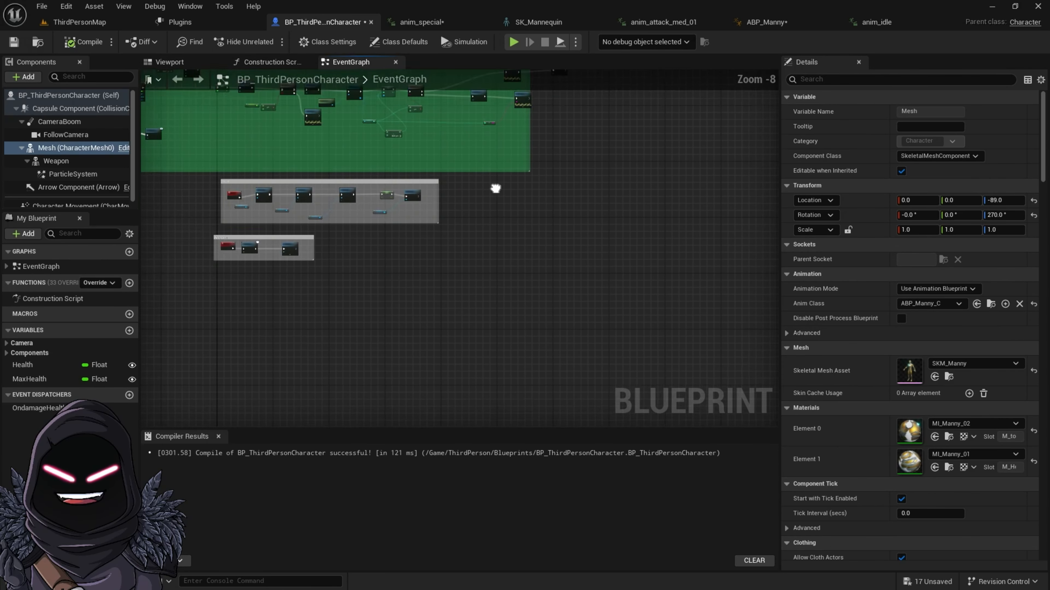
pyautogui.moveTo(424, 246); pyautogui.dragTo(462, 159, button='right')
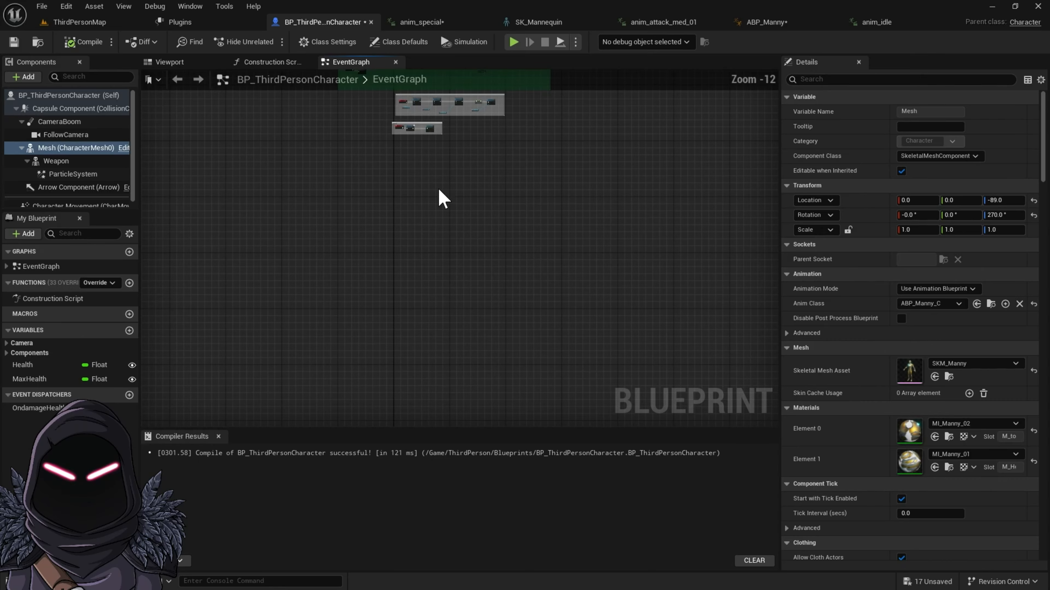
pyautogui.scroll(8, 452, 188)
pyautogui.moveTo(463, 312); pyautogui.dragTo(564, 150, button='right')
pyautogui.scroll(-1, 441, 259)
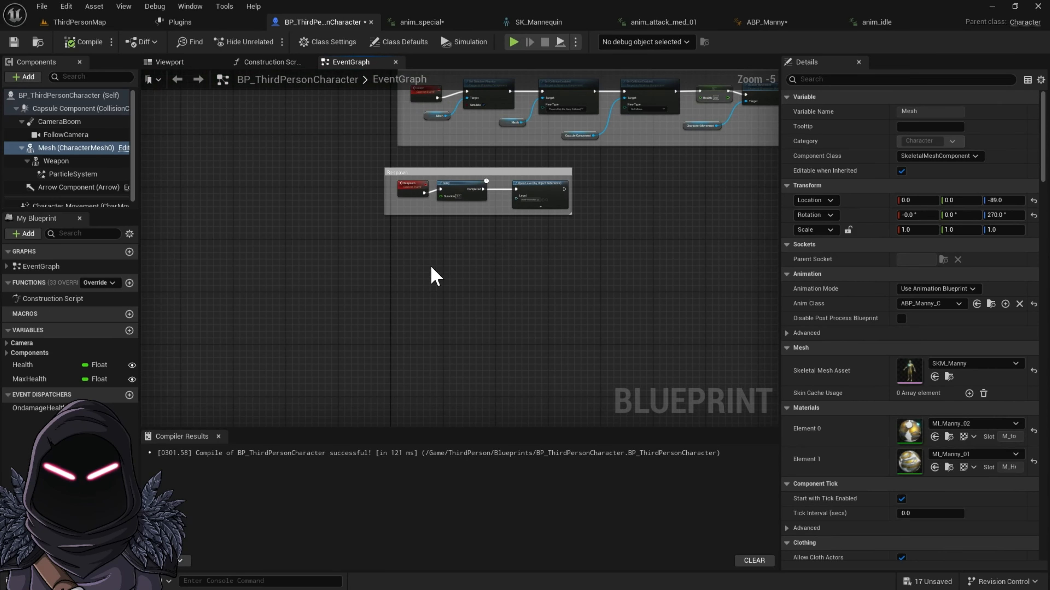
pyautogui.moveTo(434, 277); pyautogui.dragTo(466, 253, button='right')
# Step: Add a Left Mouse Button input event in the empty graph area below the Gameover group
pyautogui.rightClick(466, 250)
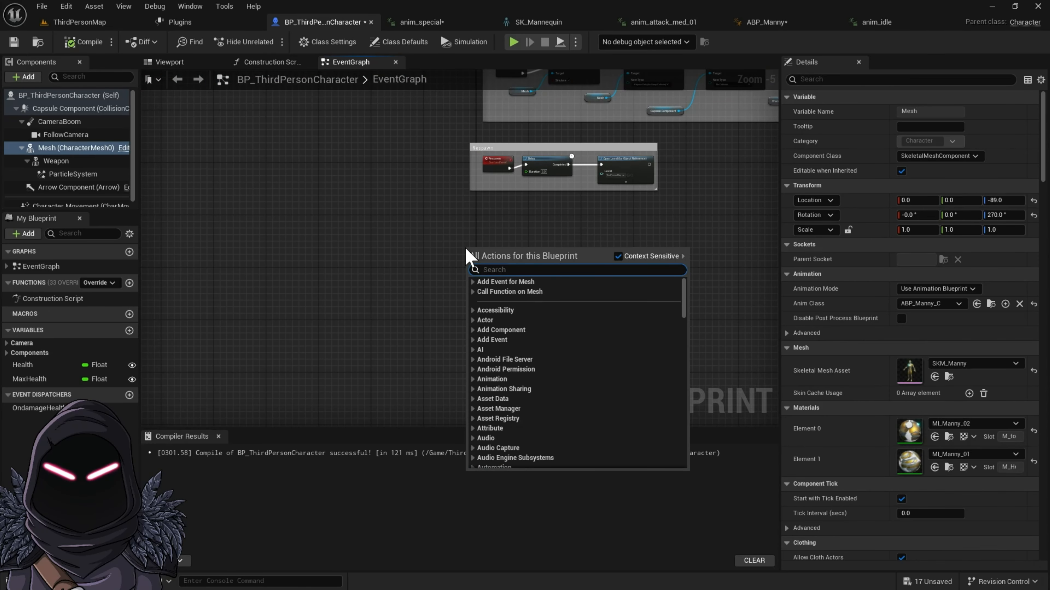
pyautogui.write('left')
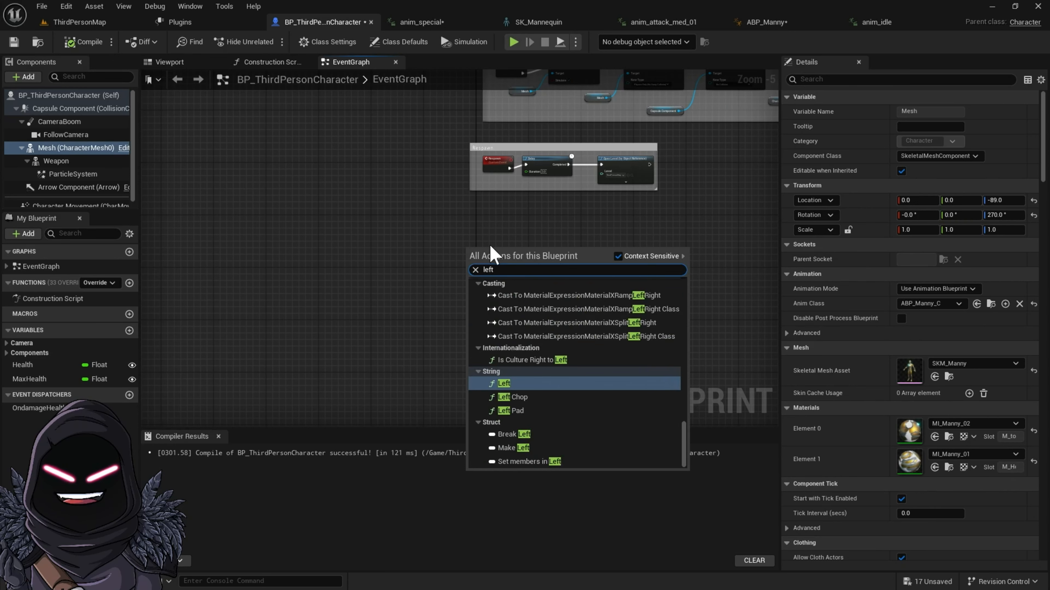
pyautogui.write('mous')
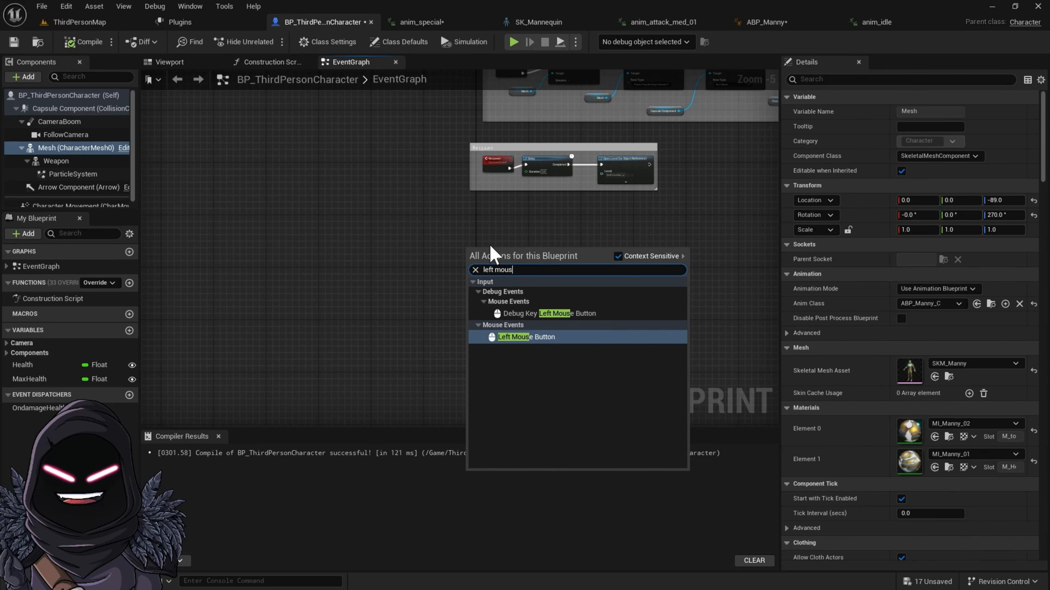
pyautogui.click(541, 337)
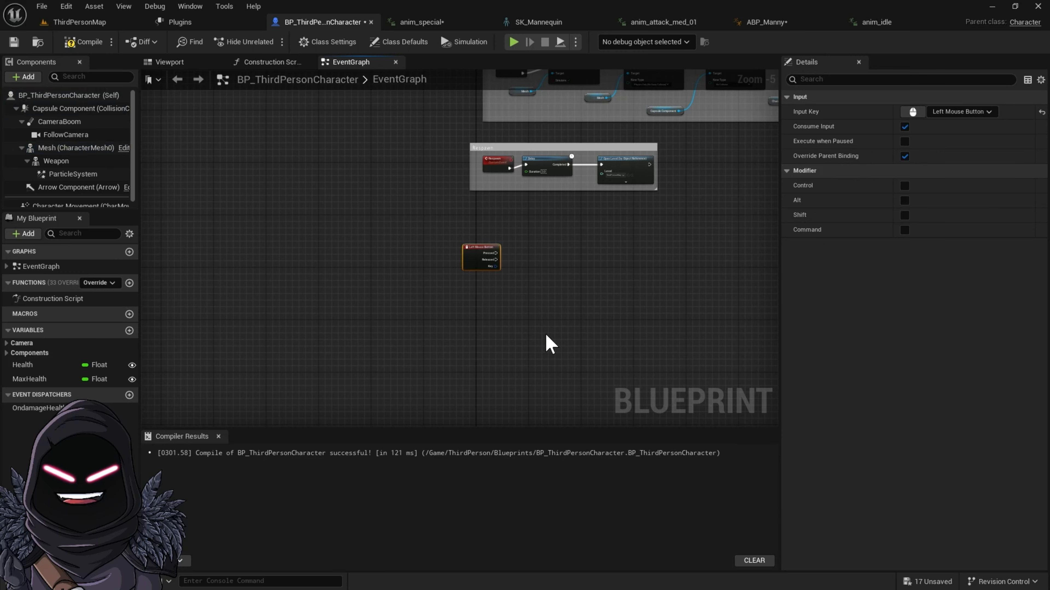
pyautogui.scroll(1, 528, 279)
pyautogui.scroll(4, 532, 286)
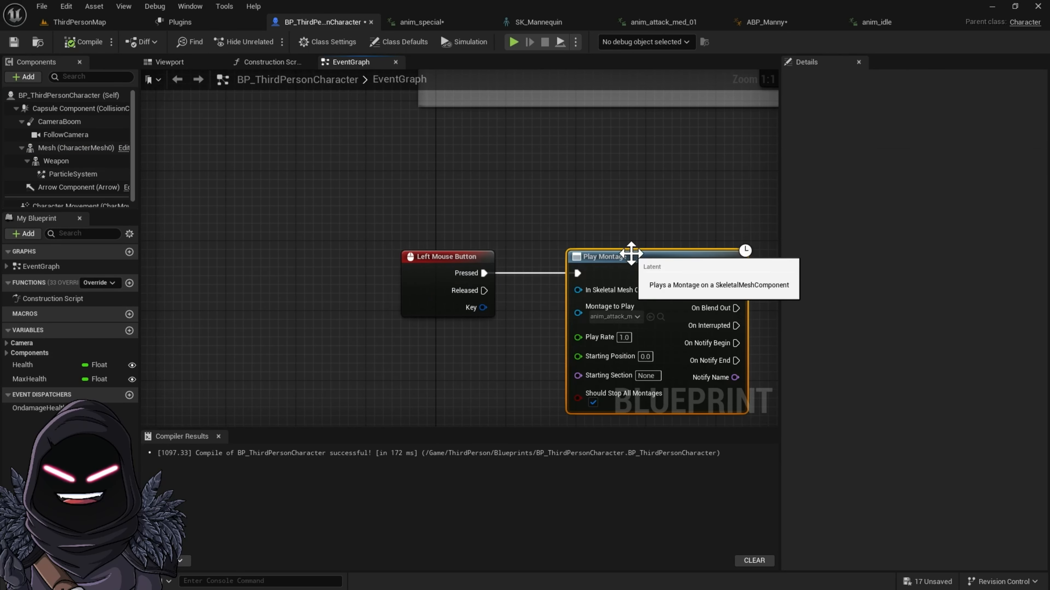
# Step: Replace the Play Montage node with a Play Anim Montage node beside the Left Mouse Button event
pyautogui.press('Delete')
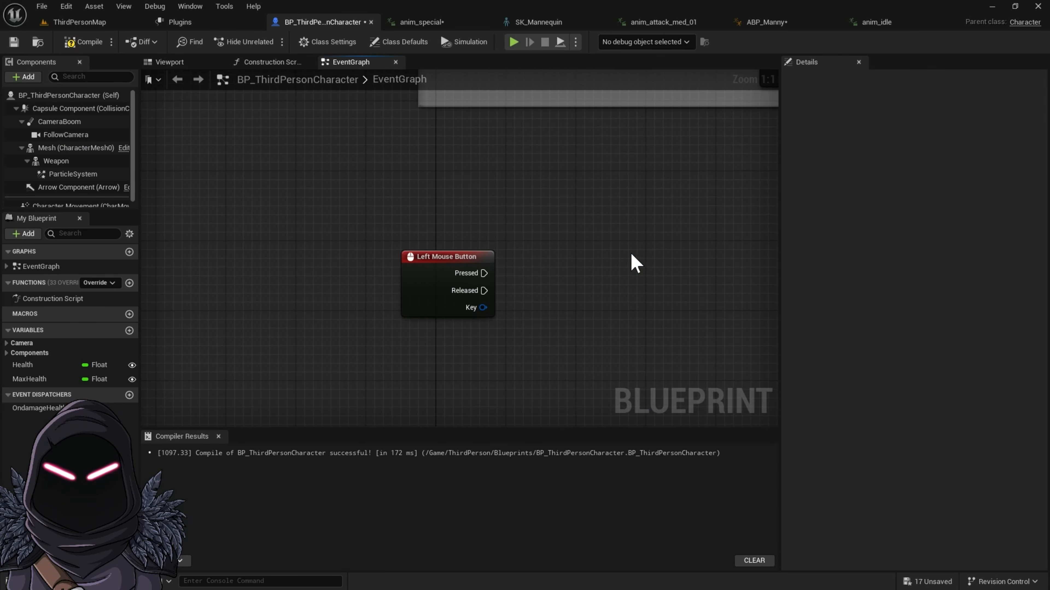
pyautogui.rightClick(623, 292)
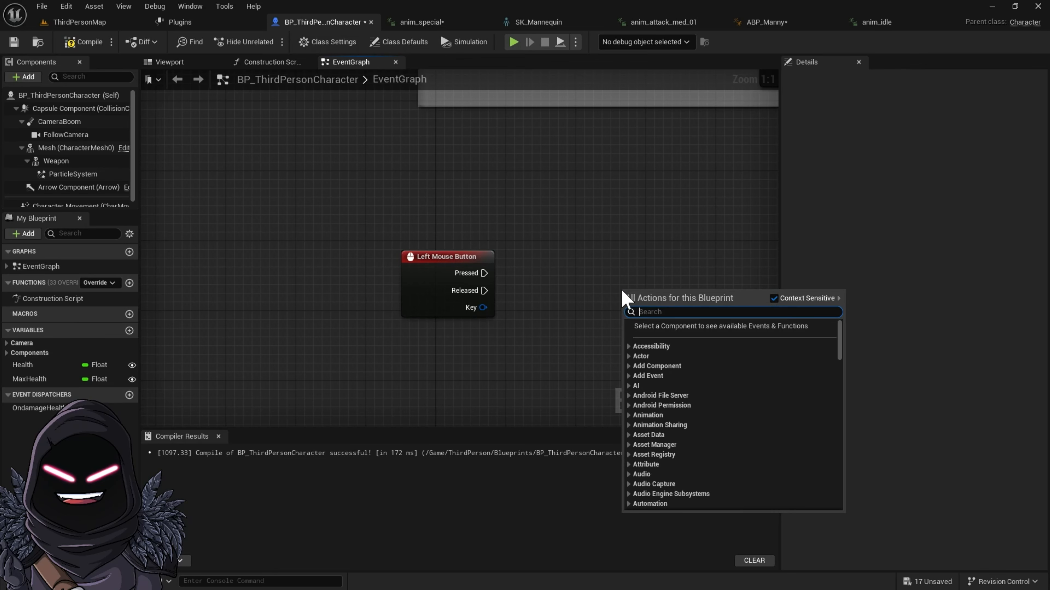
pyautogui.write('play ani')
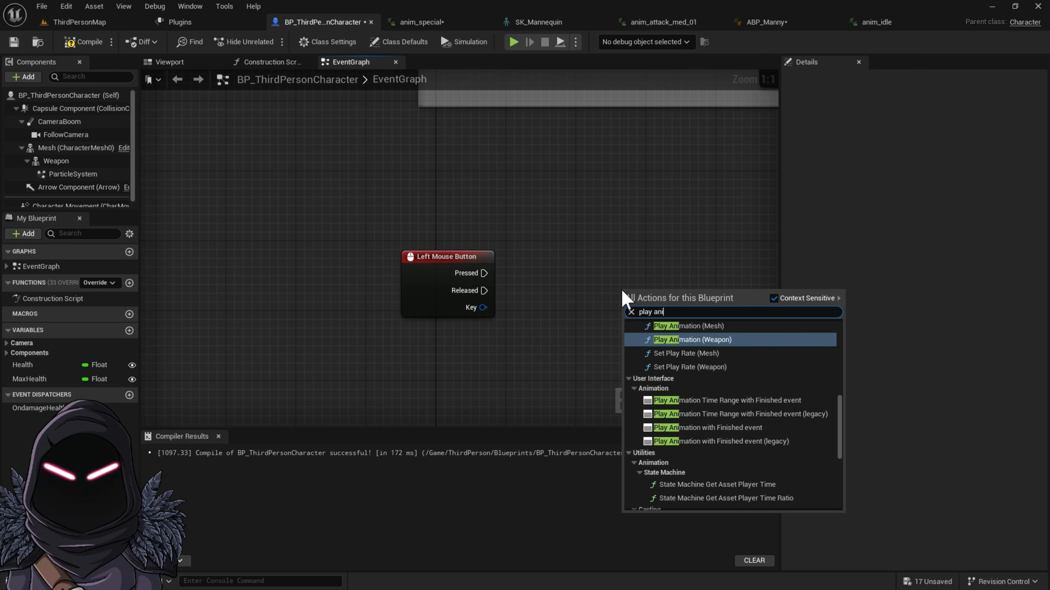
pyautogui.write('m mon')
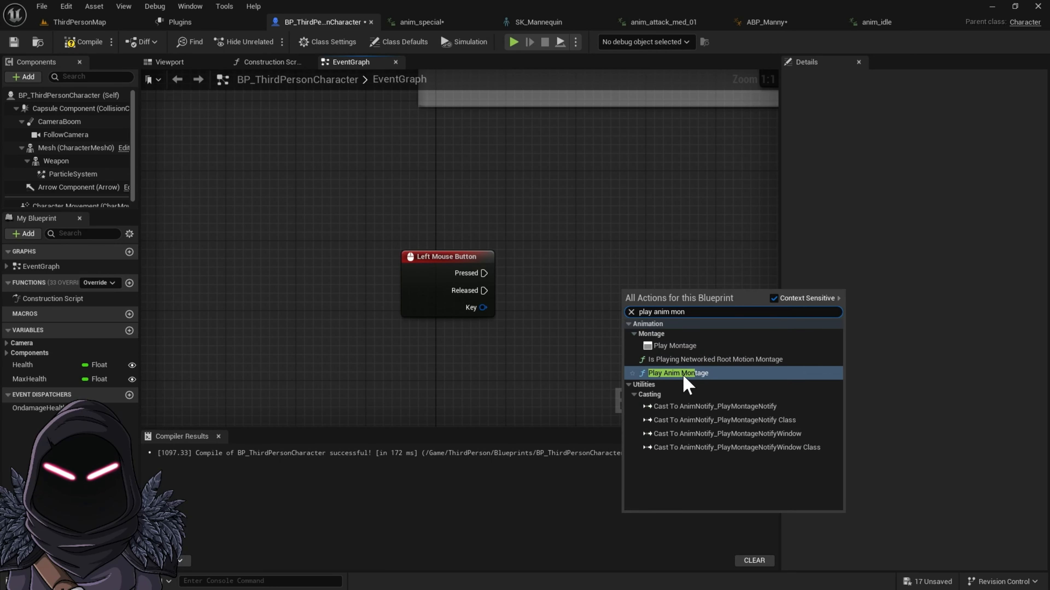
pyautogui.click(671, 373)
pyautogui.moveTo(679, 298); pyautogui.dragTo(627, 267)
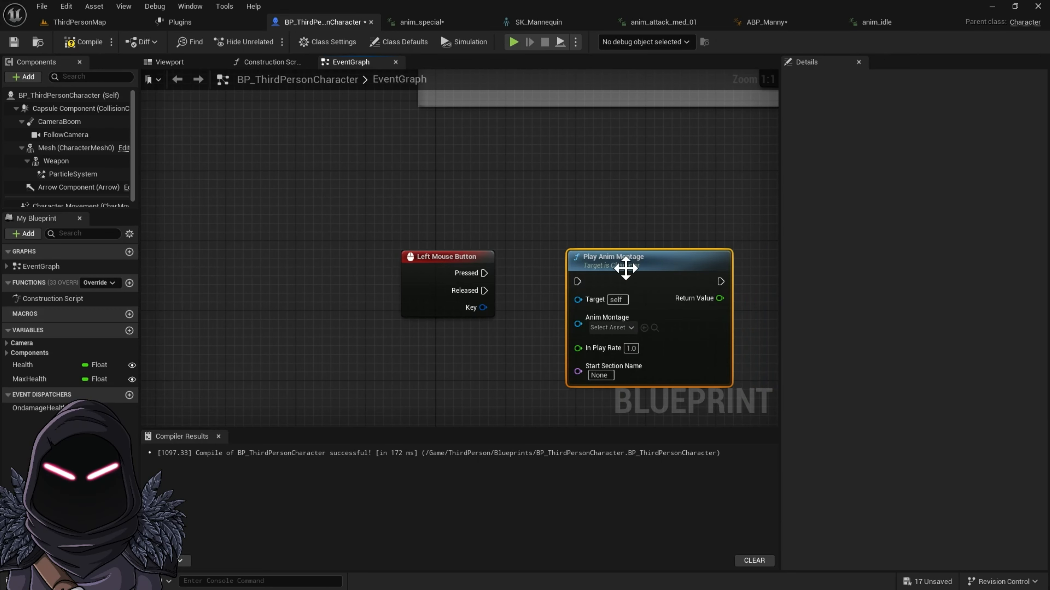
# Step: Wire the Left Mouse Button's Pressed output to Play Anim Montage, assign anim_attack_med_01_Montage, and compile the blueprint
pyautogui.moveTo(491, 280); pyautogui.dragTo(511, 266)
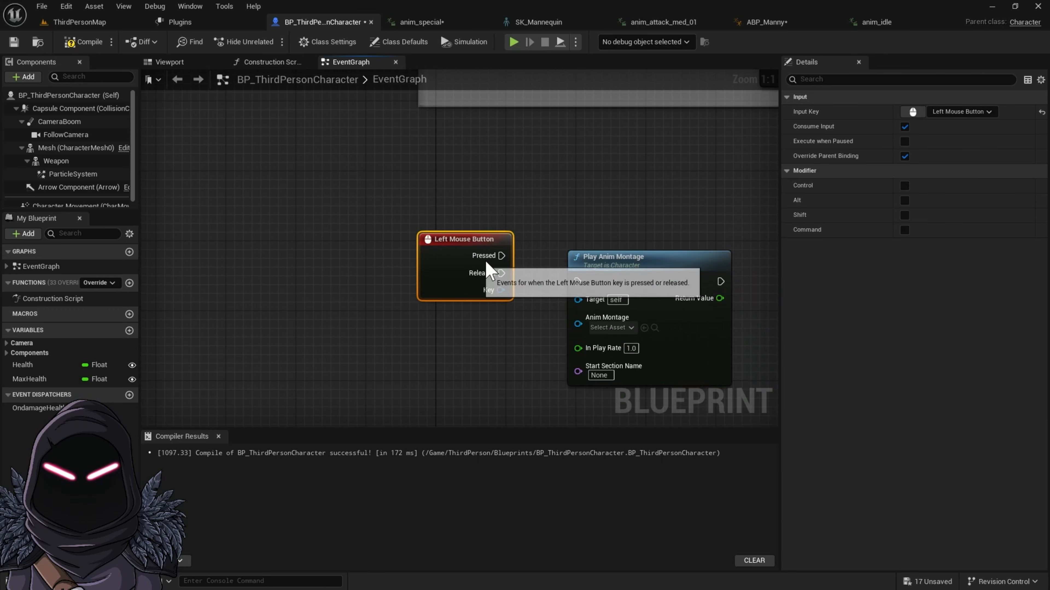
pyautogui.click(631, 329)
pyautogui.click(635, 400)
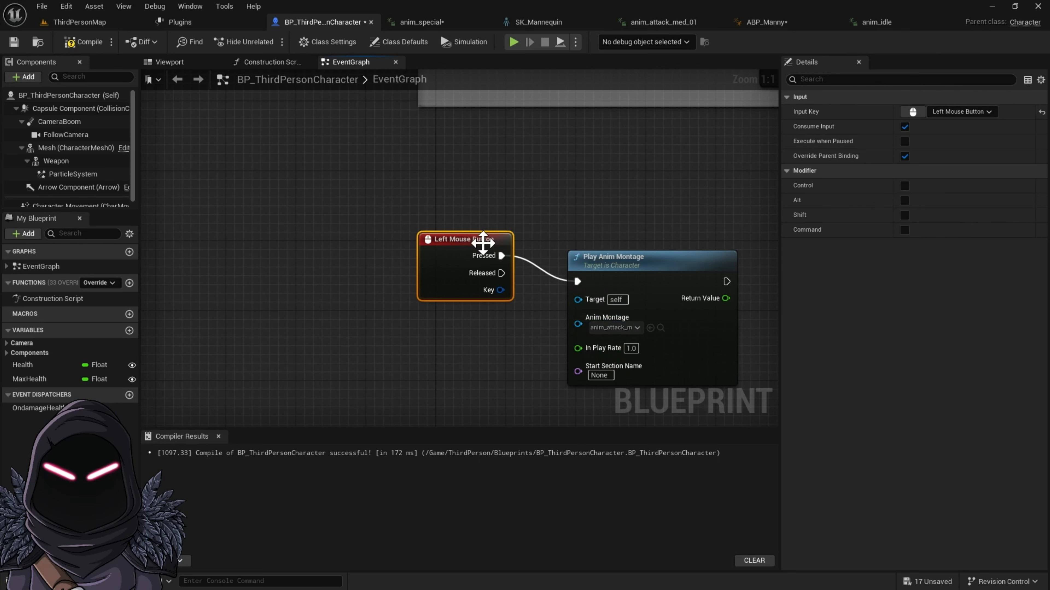
pyautogui.moveTo(482, 243); pyautogui.dragTo(473, 264)
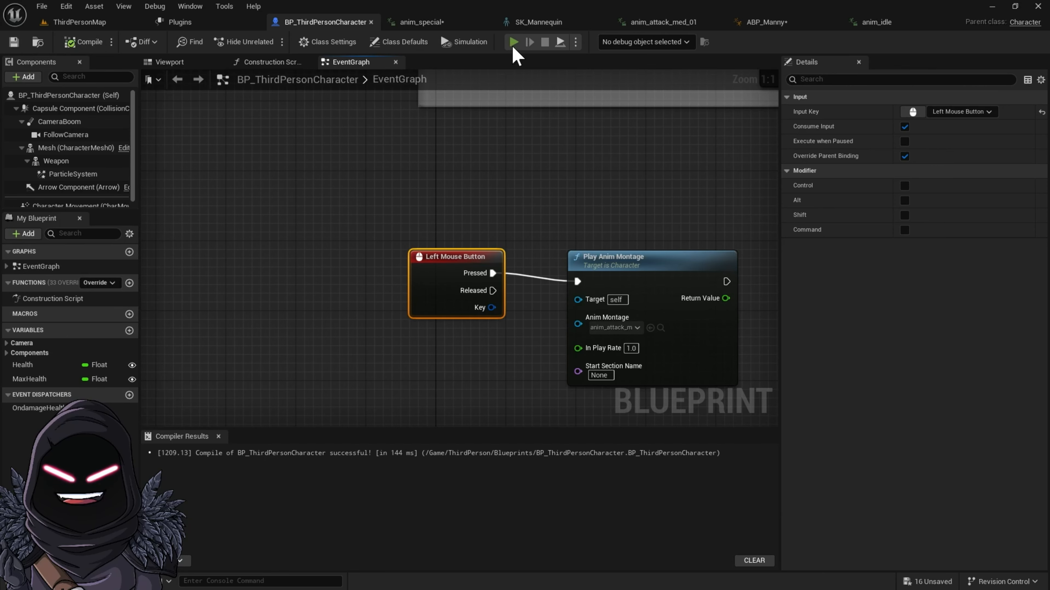
# Step: Run the game preview and test the left-mouse melee attack repeatedly, both standing and after moving
pyautogui.click(513, 42)
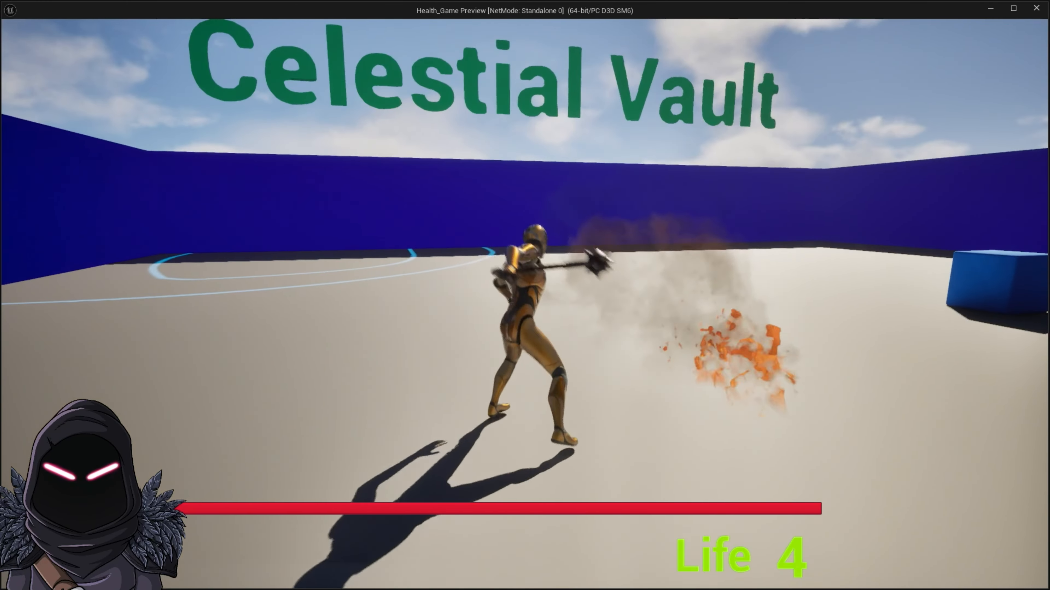
pyautogui.click(525, 304)
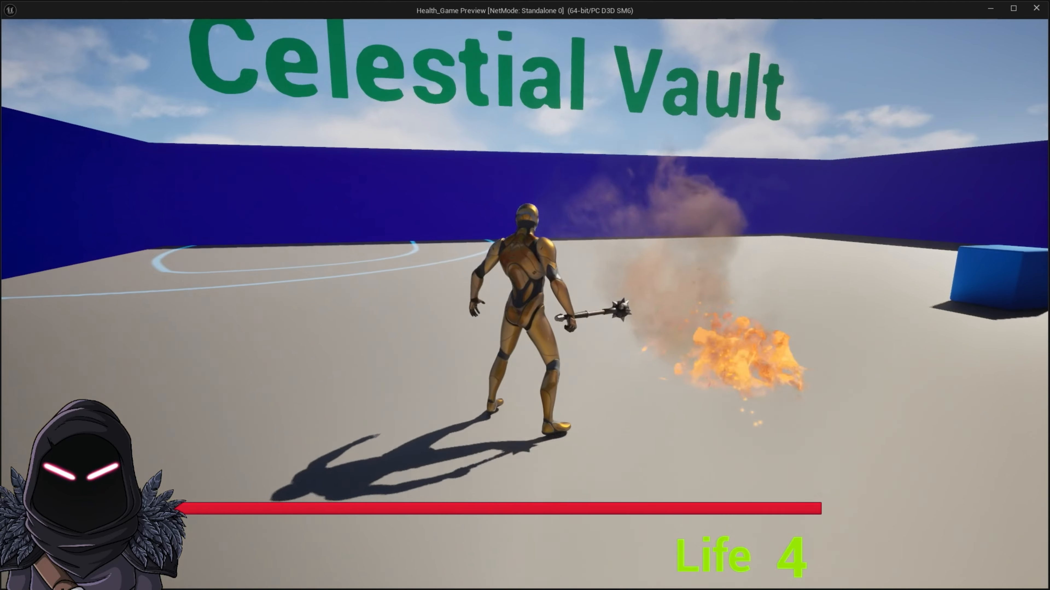
pyautogui.click(525, 304)
pyautogui.click(525, 303)
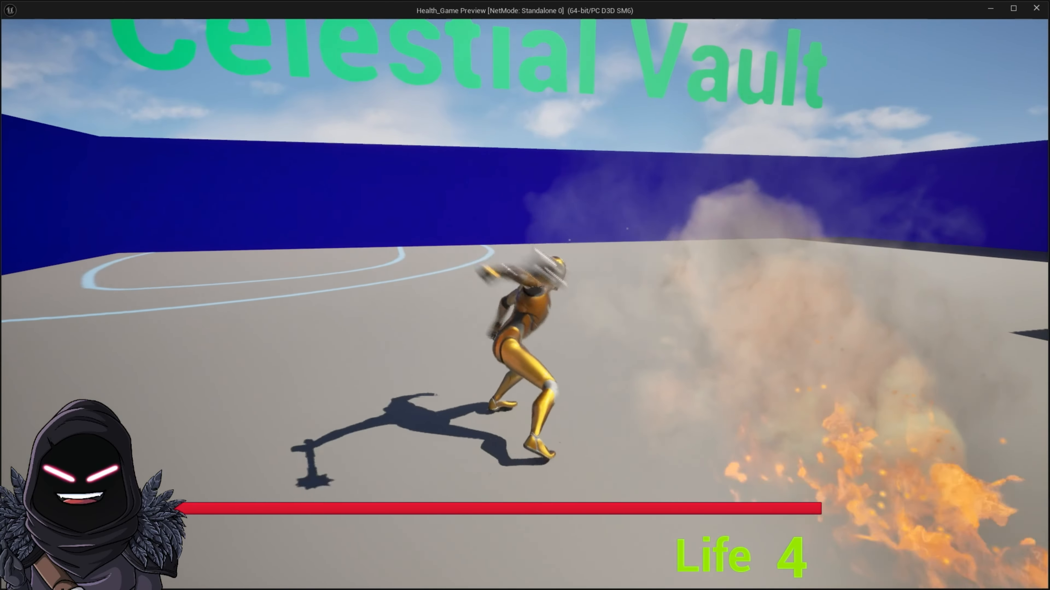
pyautogui.click(525, 304)
pyautogui.click(525, 304)
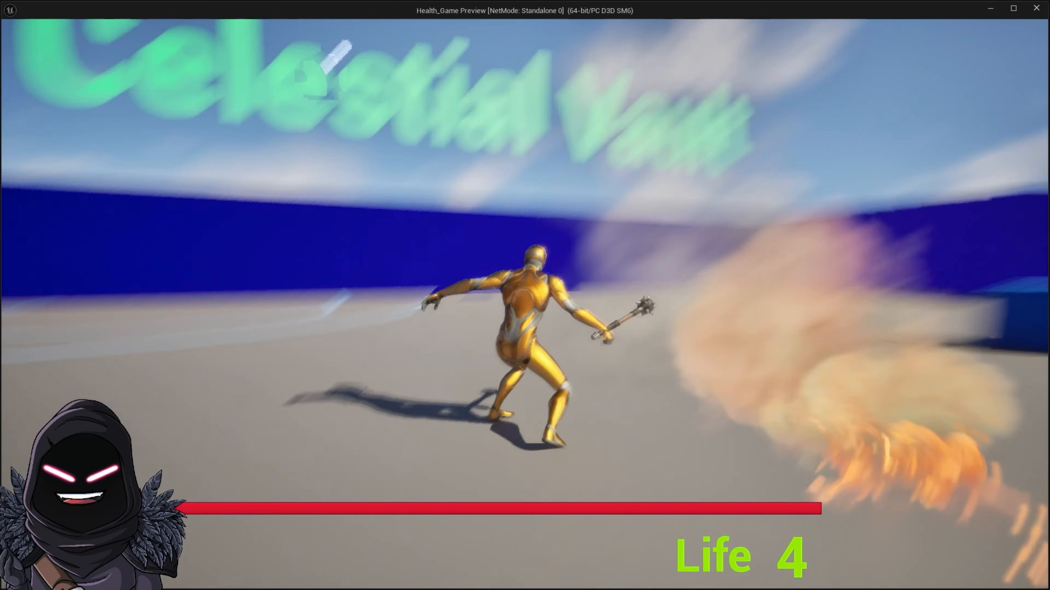
pyautogui.press('w')
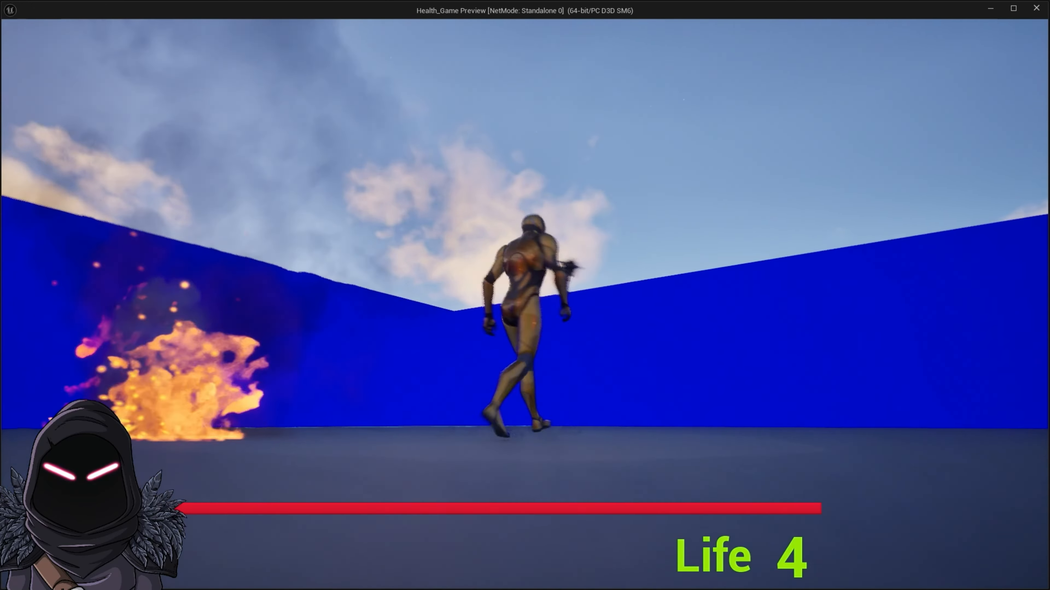
pyautogui.click(525, 304)
pyautogui.click(525, 304)
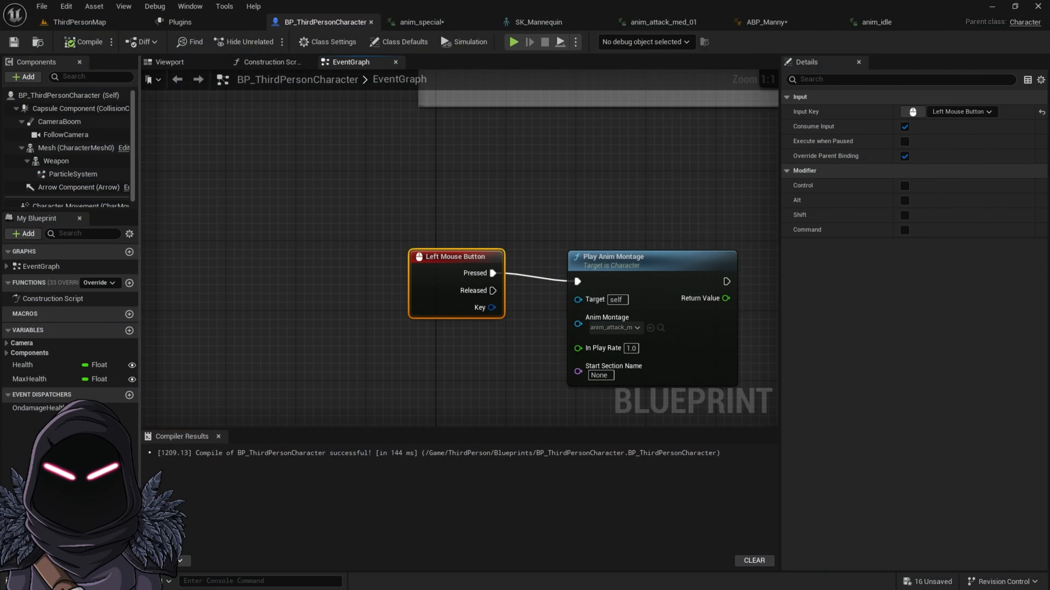
# Step: Open anim_attack_light_01 from the Sword_Animation Animations folder and enable Force Root Lock in its Root Motion settings
pyautogui.hotkey('ctrl', 'space')
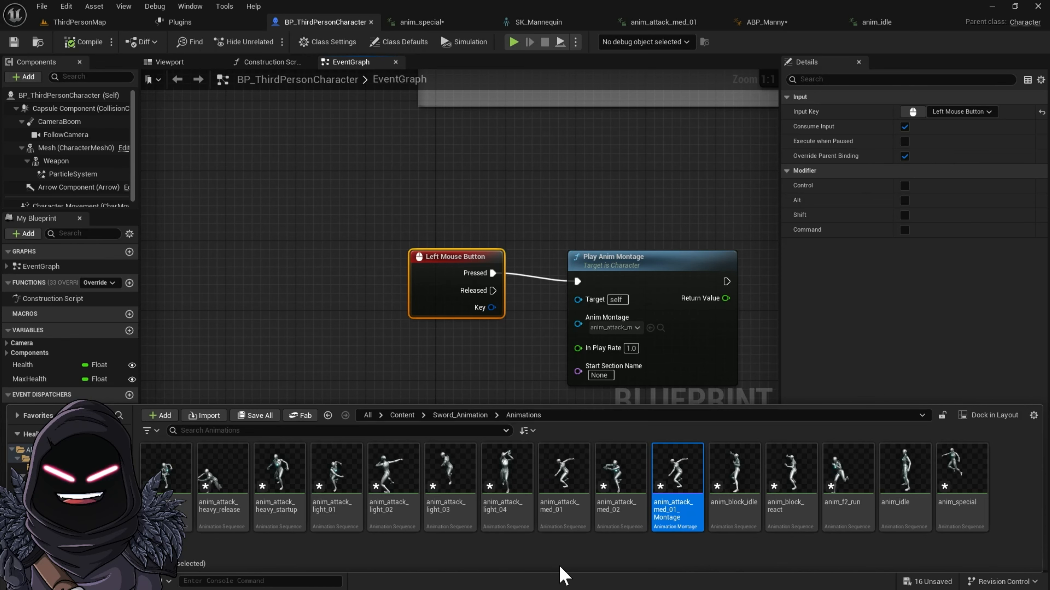
pyautogui.click(332, 513)
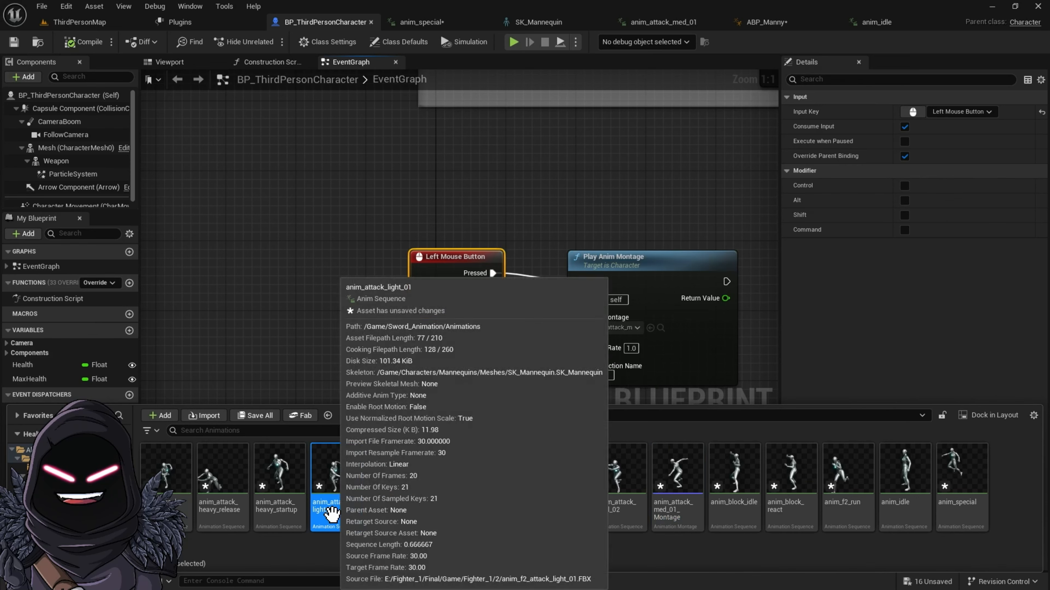
pyautogui.doubleClick(339, 513)
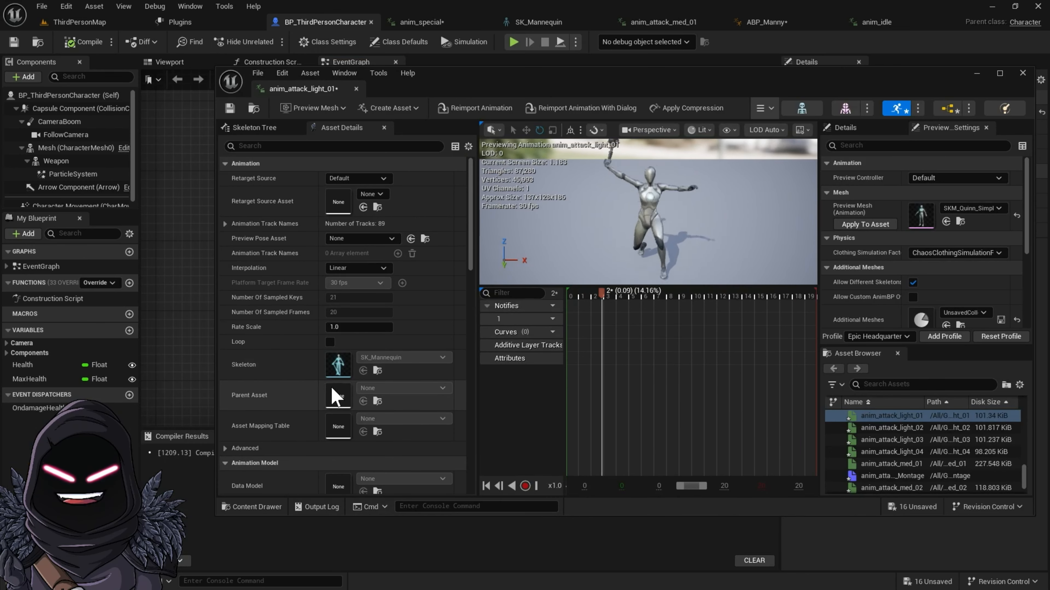
pyautogui.scroll(-3, 322, 418)
pyautogui.scroll(-15, 322, 417)
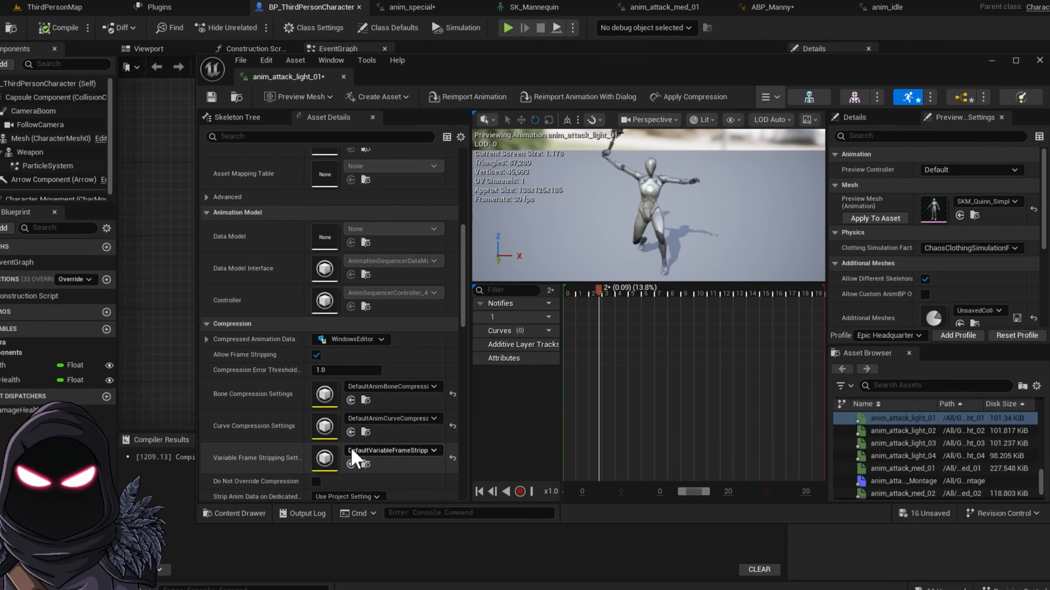
pyautogui.scroll(-5, 339, 480)
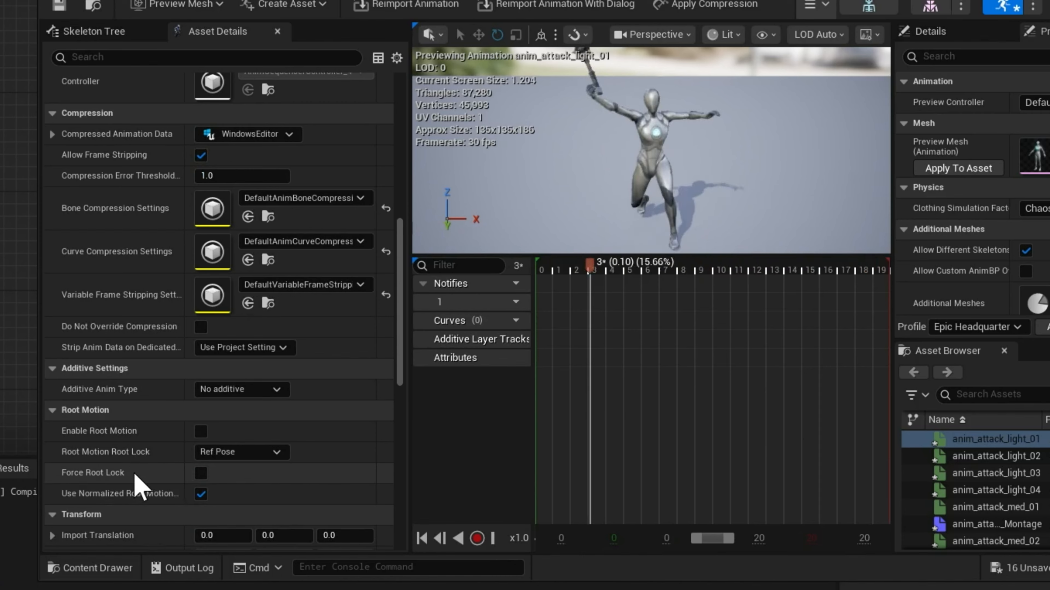
pyautogui.click(200, 473)
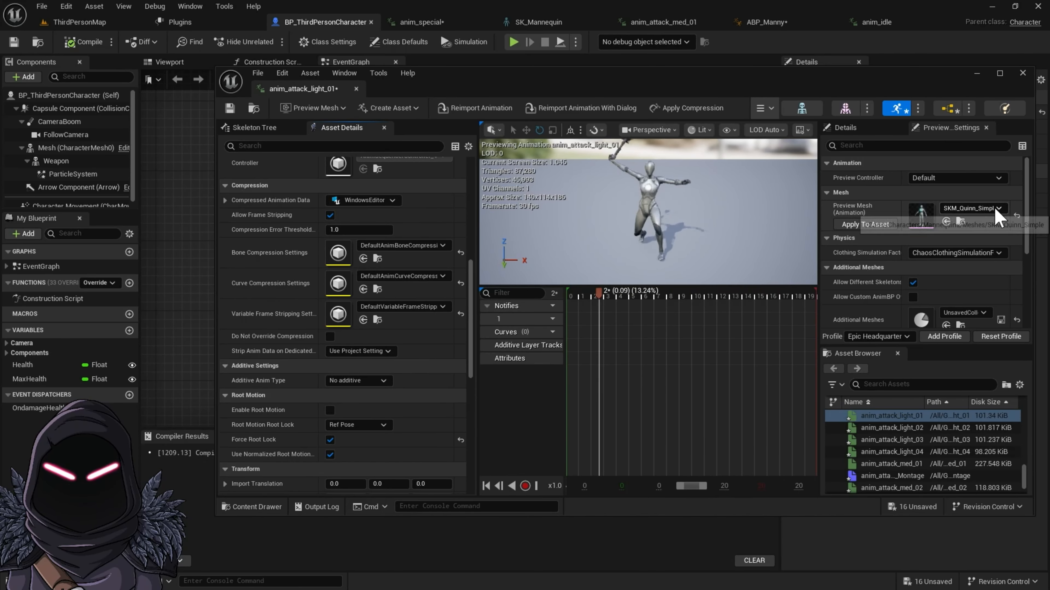
# Step: Set the preview mesh of anim_attack_light_01 to SKM_Manny and save the animation
pyautogui.click(1041, 190)
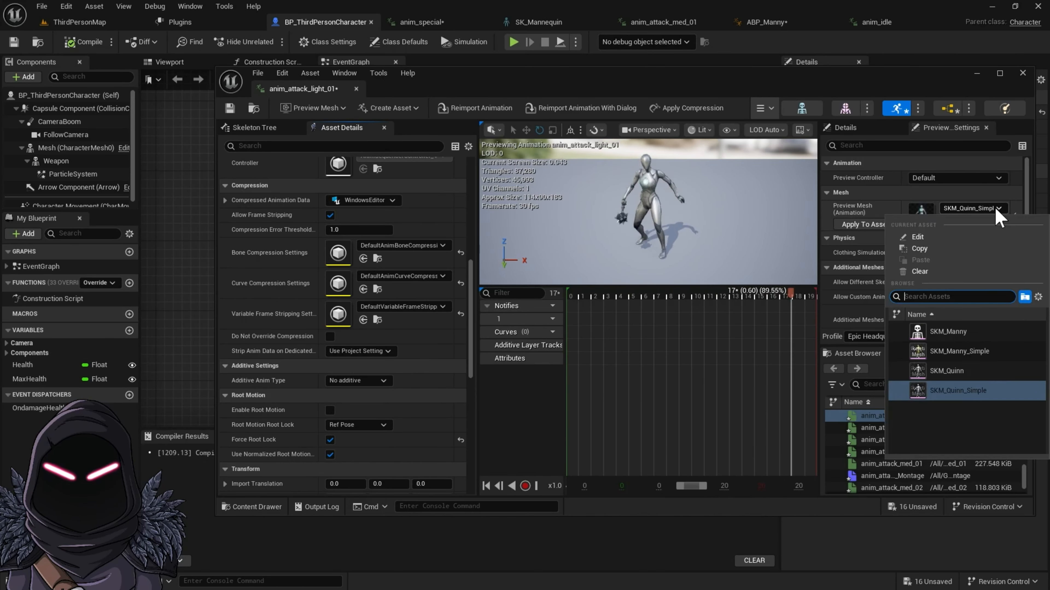
pyautogui.click(972, 330)
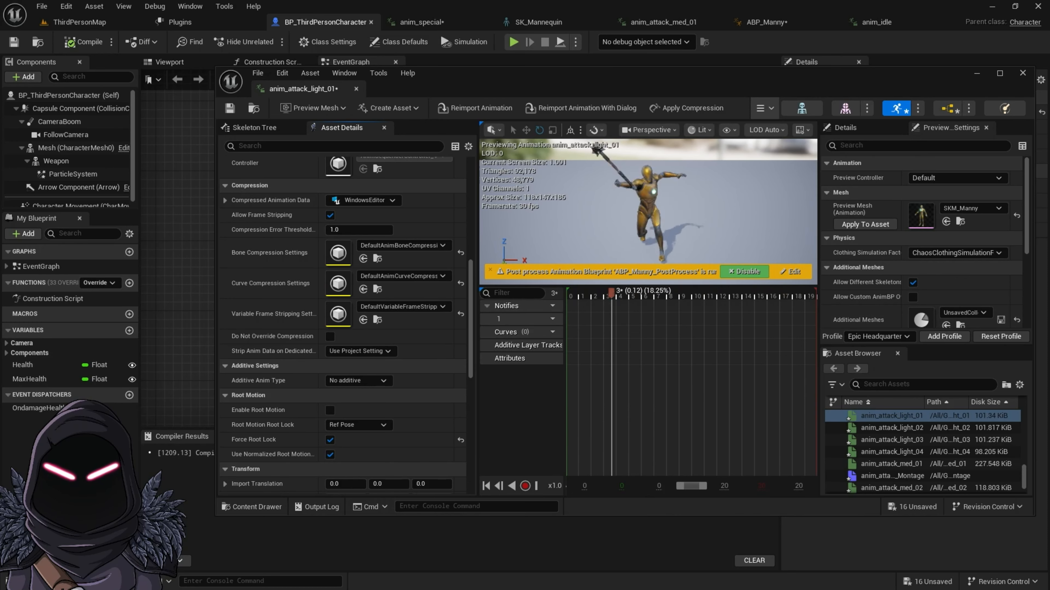
pyautogui.click(230, 109)
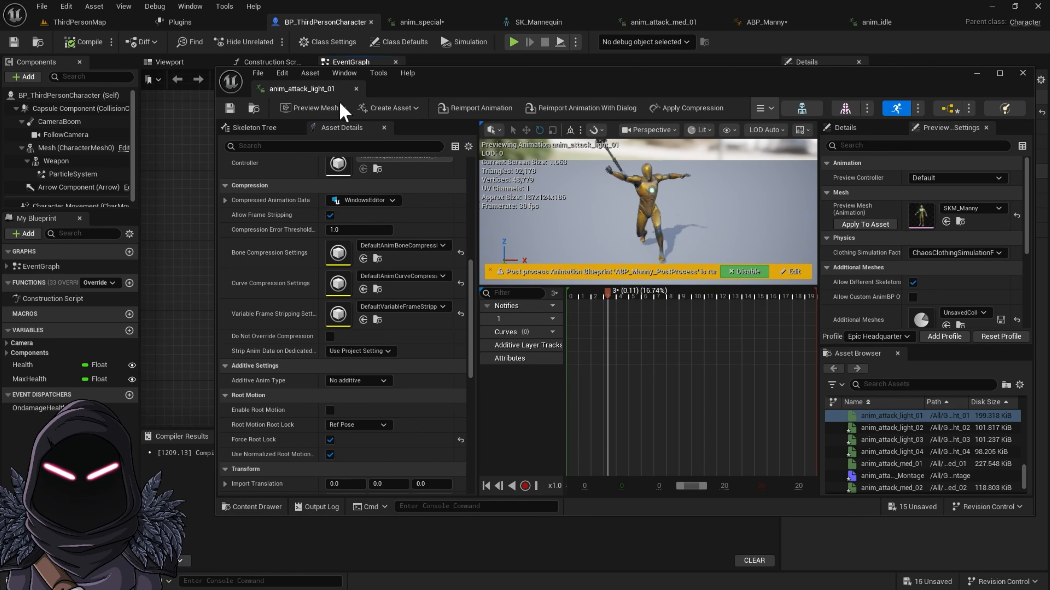
# Step: Dock the anim_attack_light_01 editor into the main window and bring up the Sword_Animation Animations folder
pyautogui.moveTo(305, 95); pyautogui.dragTo(754, 22)
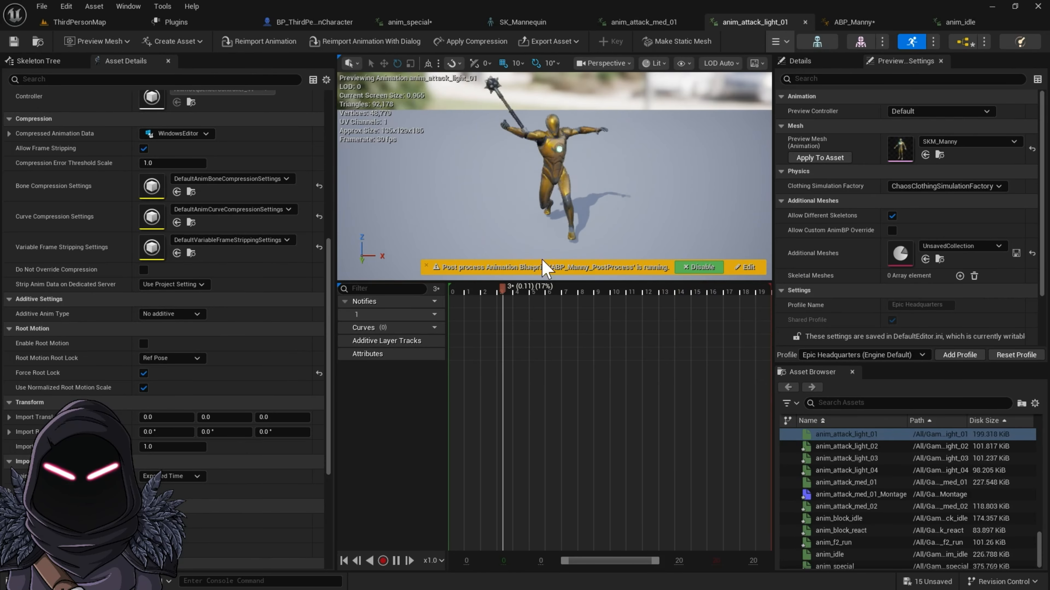
pyautogui.hotkey('ctrl', 'space')
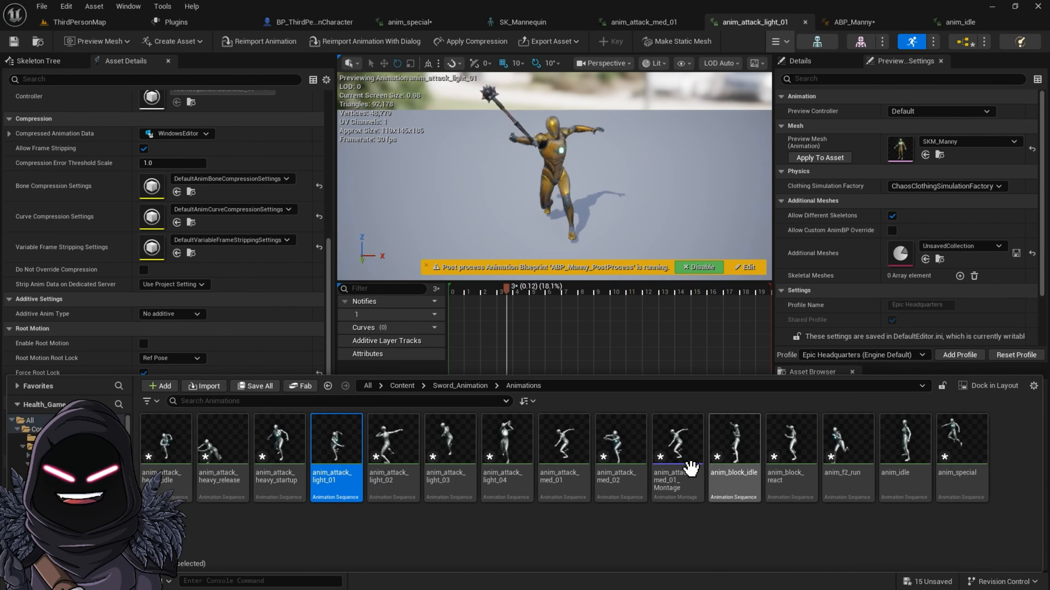
# Step: Create an animation montage from the anim_attack_light_01 sequence in the Sword_Animation Animations folder
pyautogui.rightClick(349, 467)
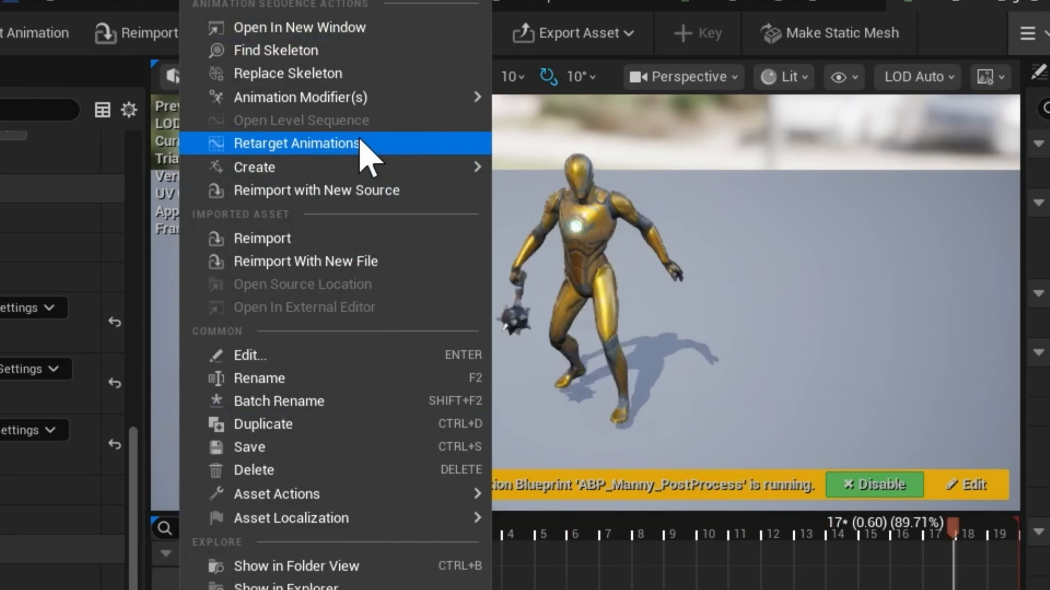
pyautogui.moveTo(407, 129)
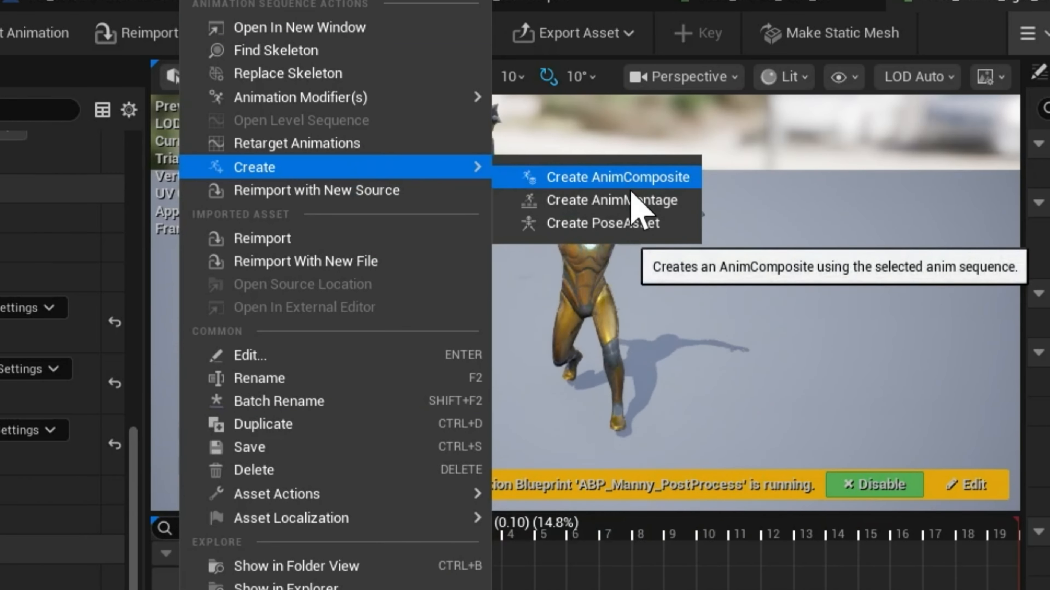
pyautogui.click(643, 203)
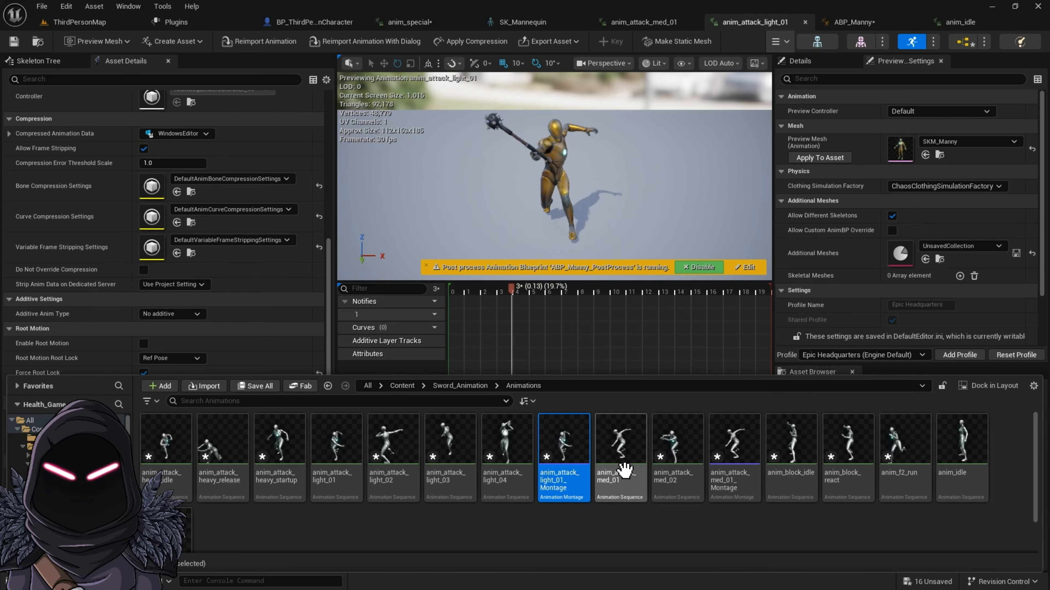
# Step: Assign anim_attack_light_01_Montage to the Play Anim Montage node in the BP_ThirdPersonCharacter event graph, compile, and run the game preview
pyautogui.click(307, 22)
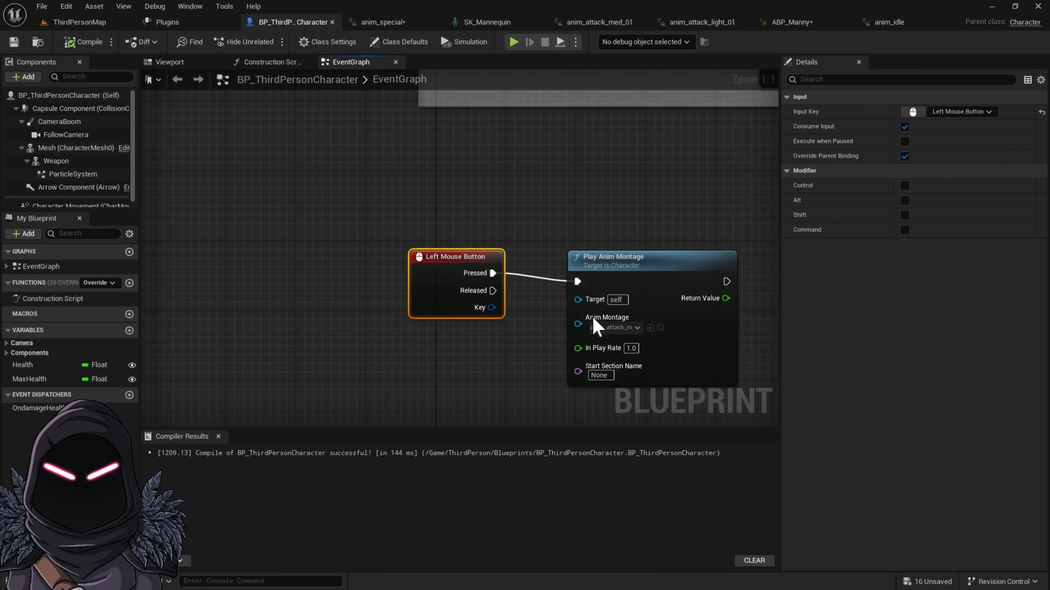
pyautogui.click(634, 328)
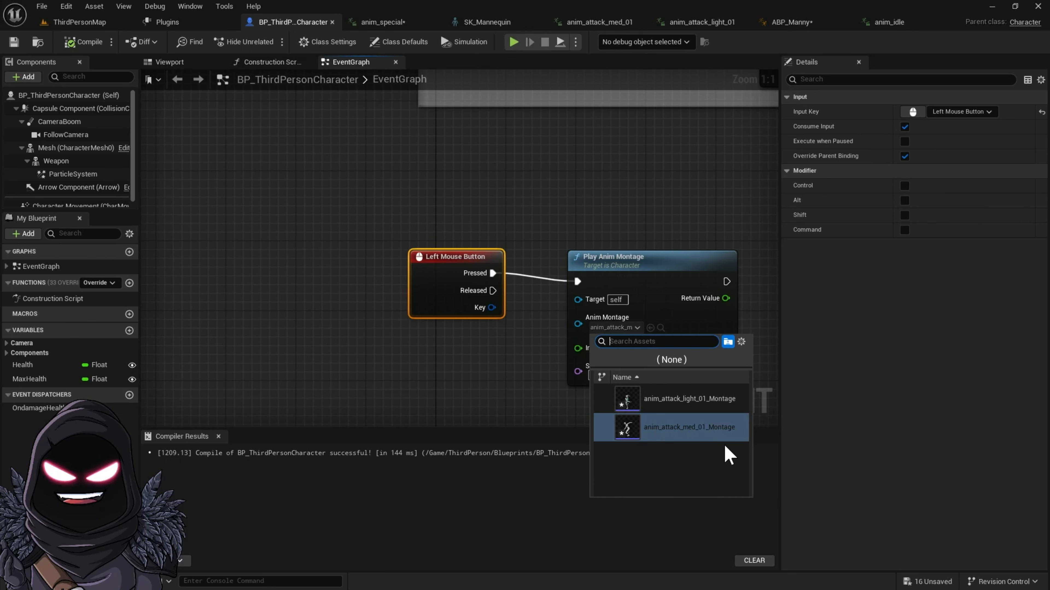
pyautogui.click(657, 401)
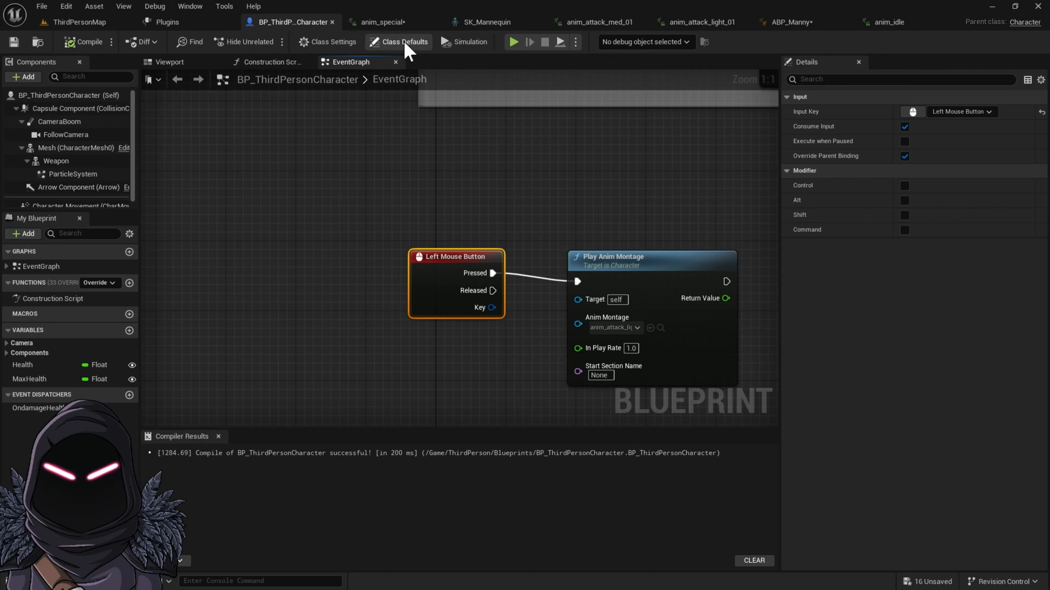
pyautogui.click(514, 42)
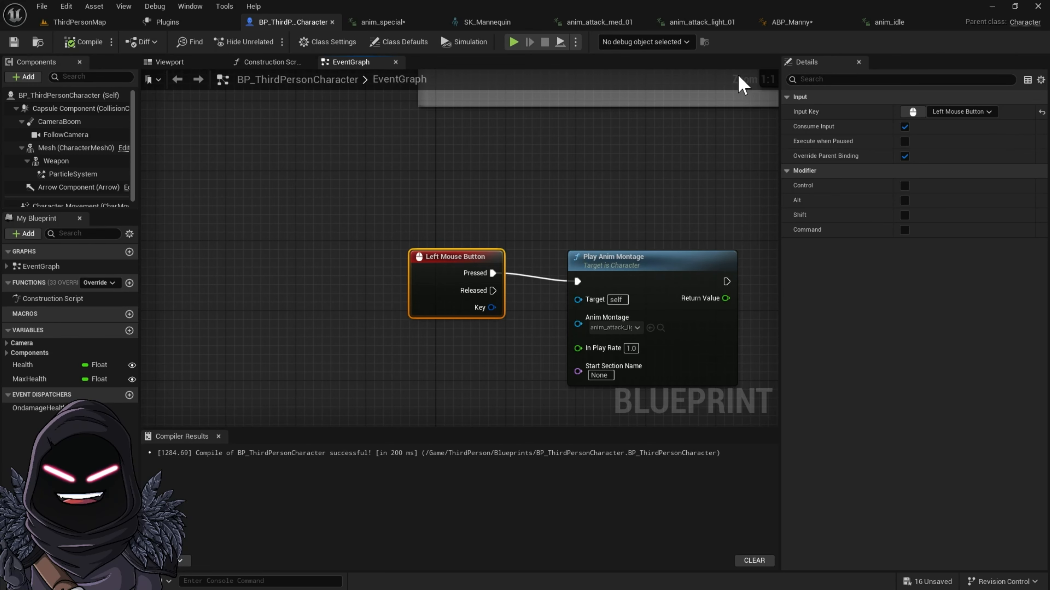
# Step: Attach the Weapon component to the character mesh's hand_r bone as its parent socket
pyautogui.click(196, 61)
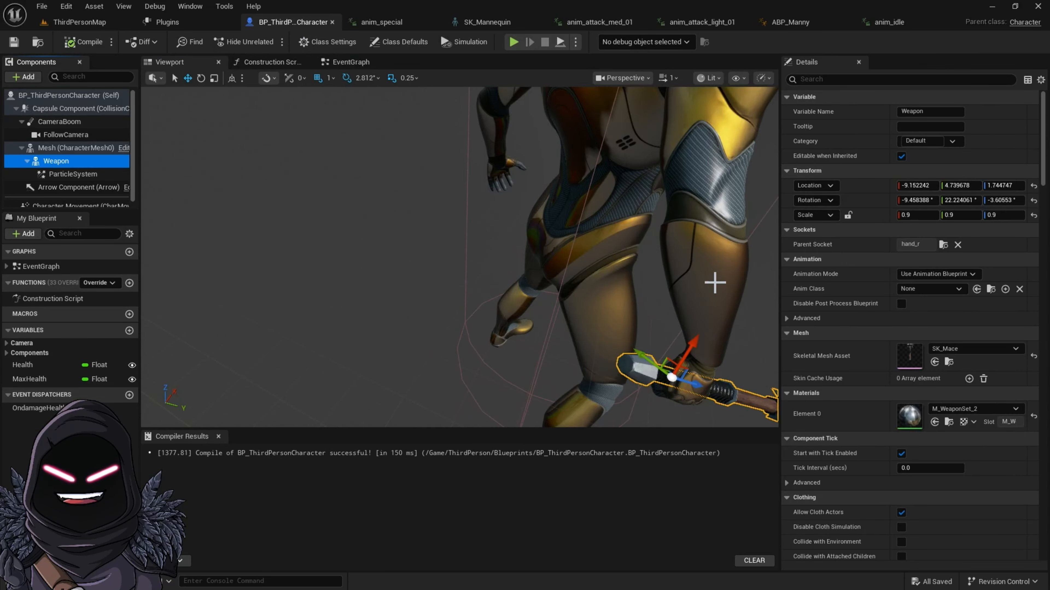
pyautogui.scroll(-5, 715, 284)
pyautogui.moveTo(715, 283)
pyautogui.mouseDown(button='right')
pyautogui.moveTo(683, 263)
pyautogui.moveTo(715, 296)
pyautogui.mouseUp(button='right')
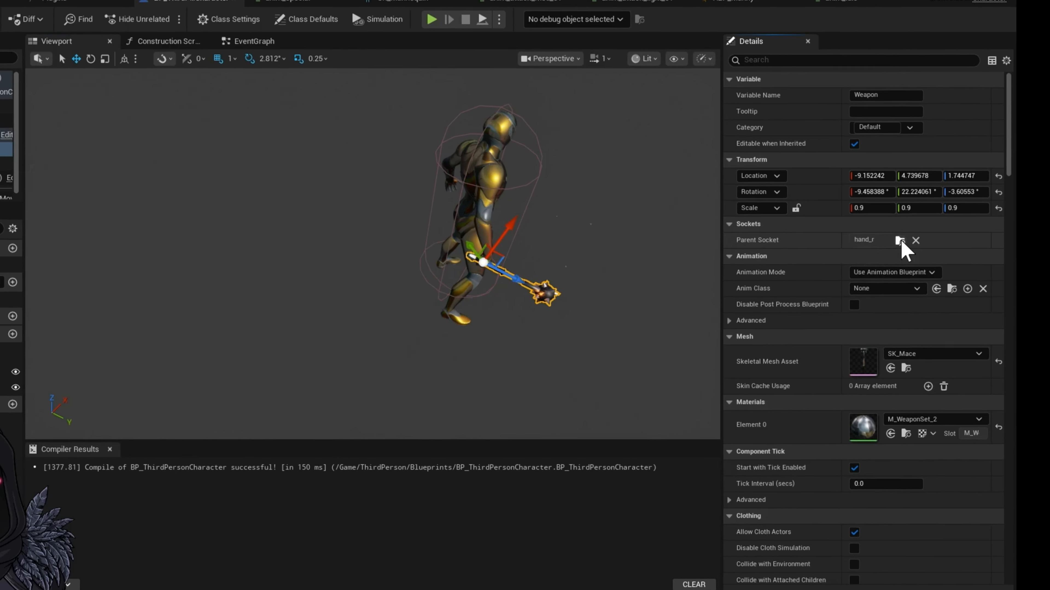
pyautogui.click(943, 244)
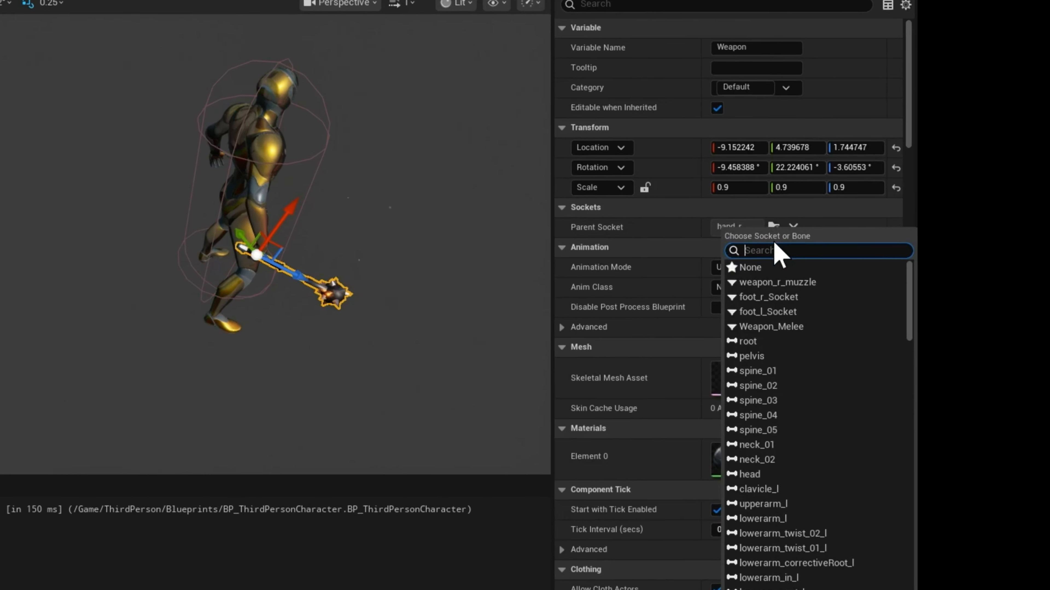
pyautogui.write('hand')
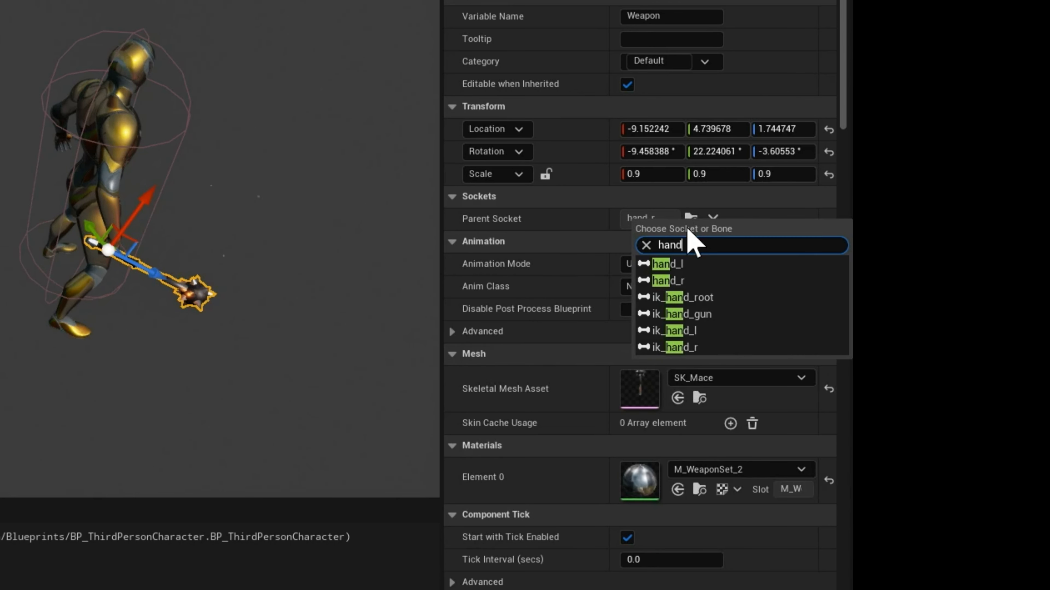
pyautogui.write('_r')
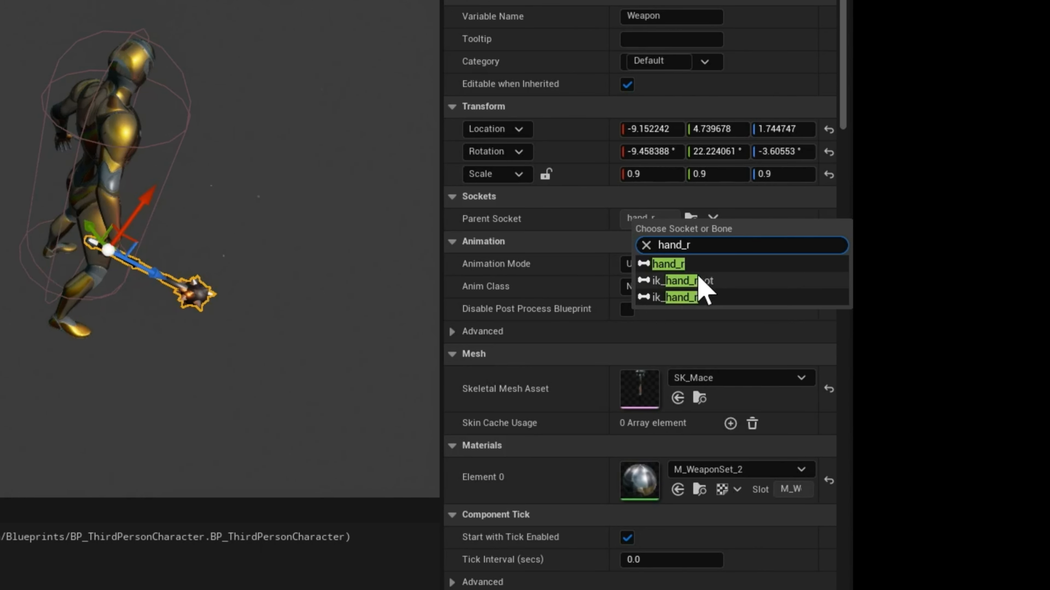
pyautogui.click(713, 264)
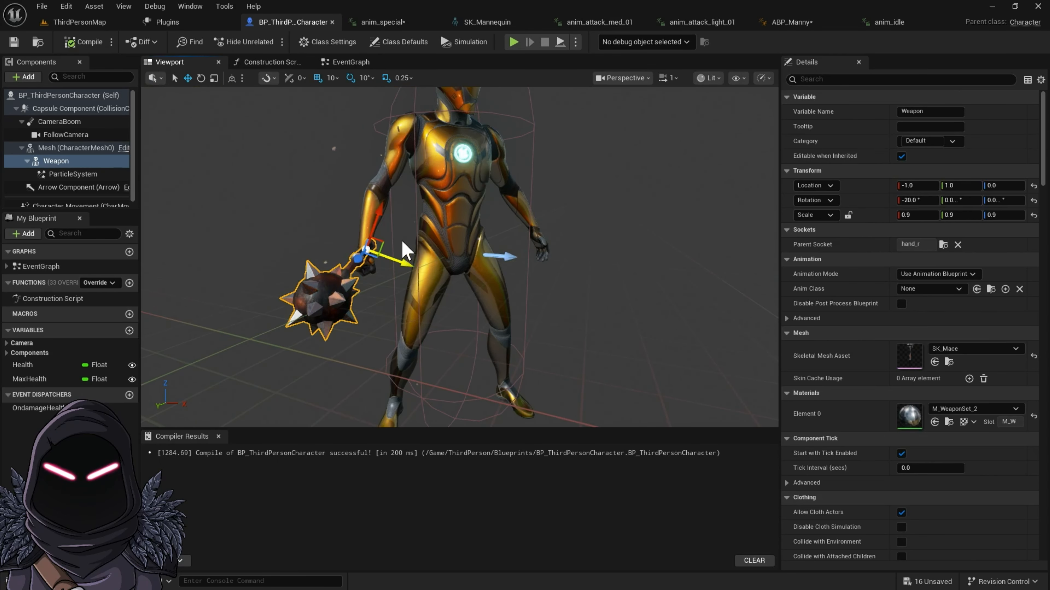
# Step: Move the mace relative to the hand to an X location of about -11
pyautogui.moveTo(385, 214); pyautogui.dragTo(378, 239)
pyautogui.moveTo(375, 250); pyautogui.dragTo(444, 268, button='right')
pyautogui.press('a')
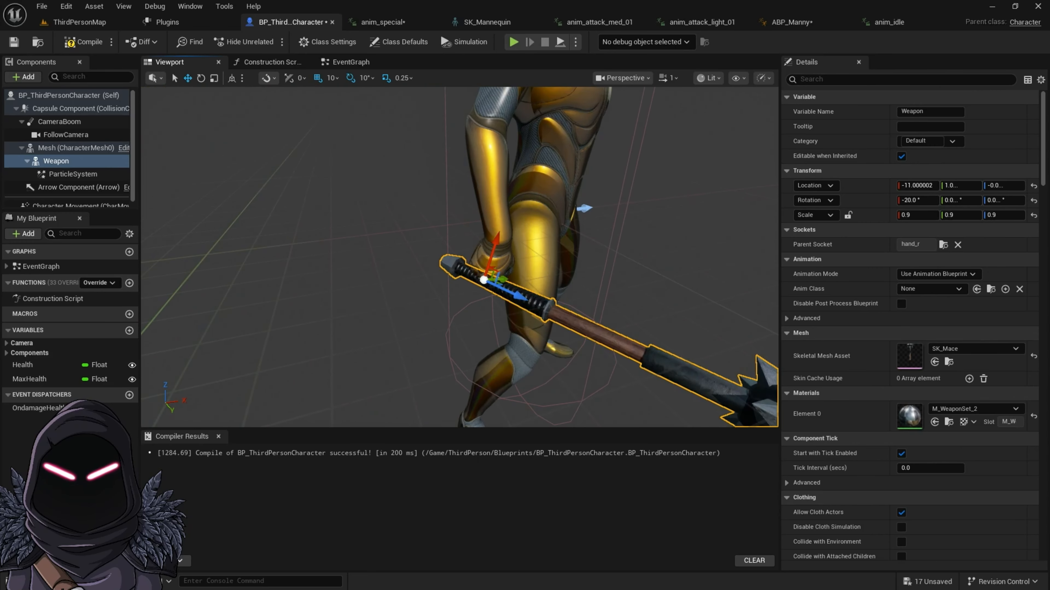
pyautogui.moveTo(311, 307); pyautogui.dragTo(311, 308, button='right')
pyautogui.moveTo(424, 303); pyautogui.dragTo(358, 305, button='right')
pyautogui.press('d')
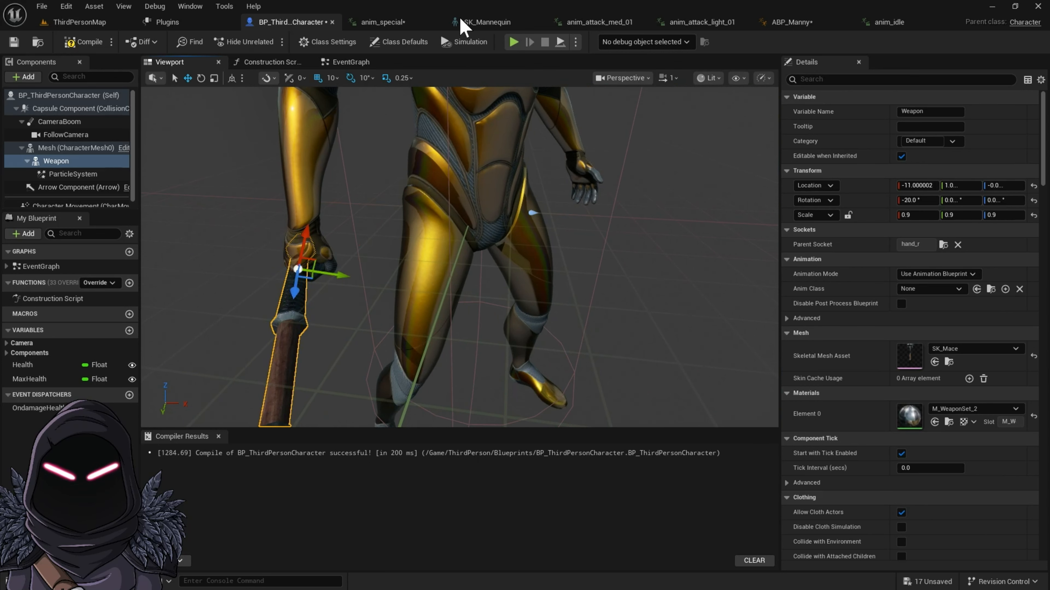
# Step: Set the rotation snap to 2.812° and the grid snap to 1, and shift the mace to a Y location of about 2.88
pyautogui.click(370, 78)
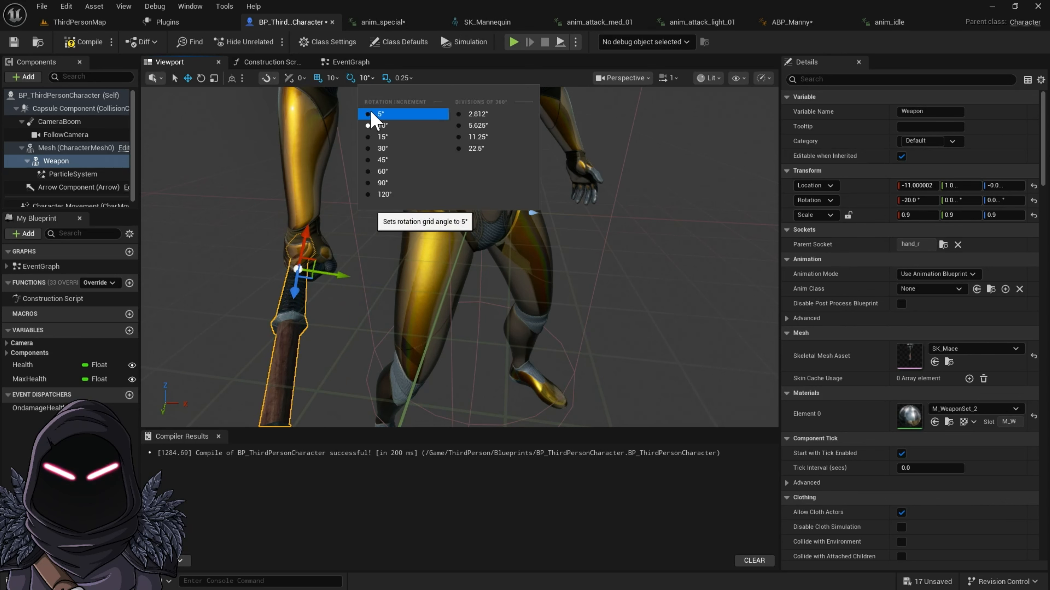
pyautogui.click(471, 113)
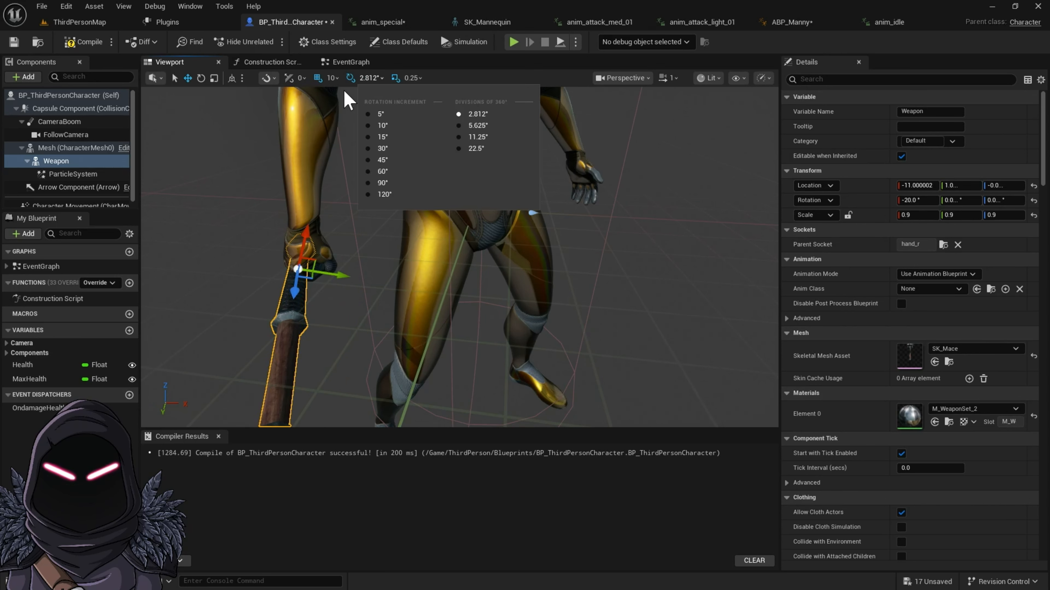
pyautogui.click(336, 78)
pyautogui.click(346, 108)
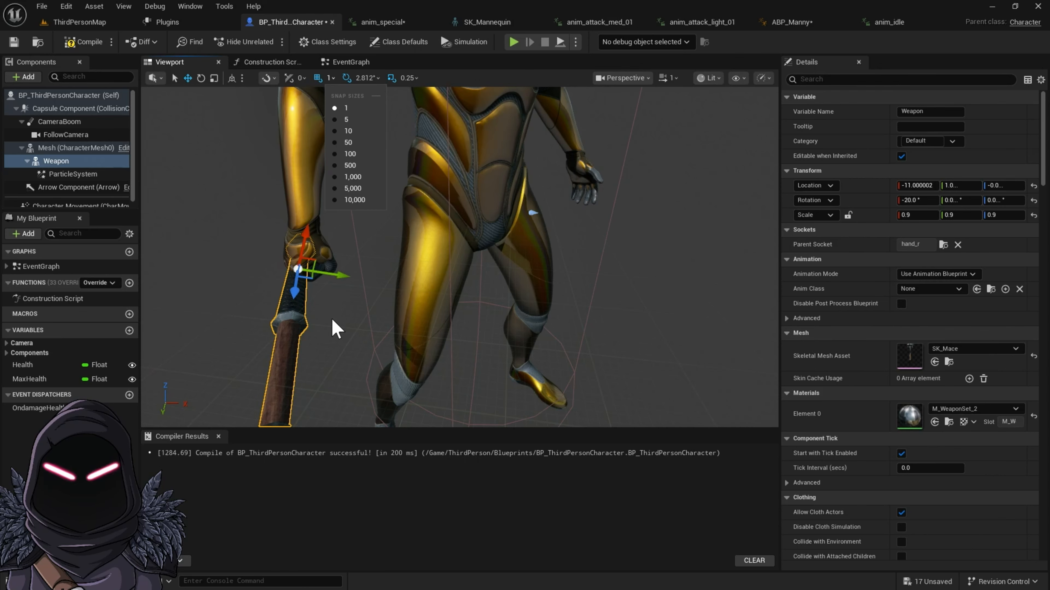
pyautogui.moveTo(333, 290); pyautogui.dragTo(345, 289, button='right')
pyautogui.moveTo(323, 273); pyautogui.dragTo(332, 275)
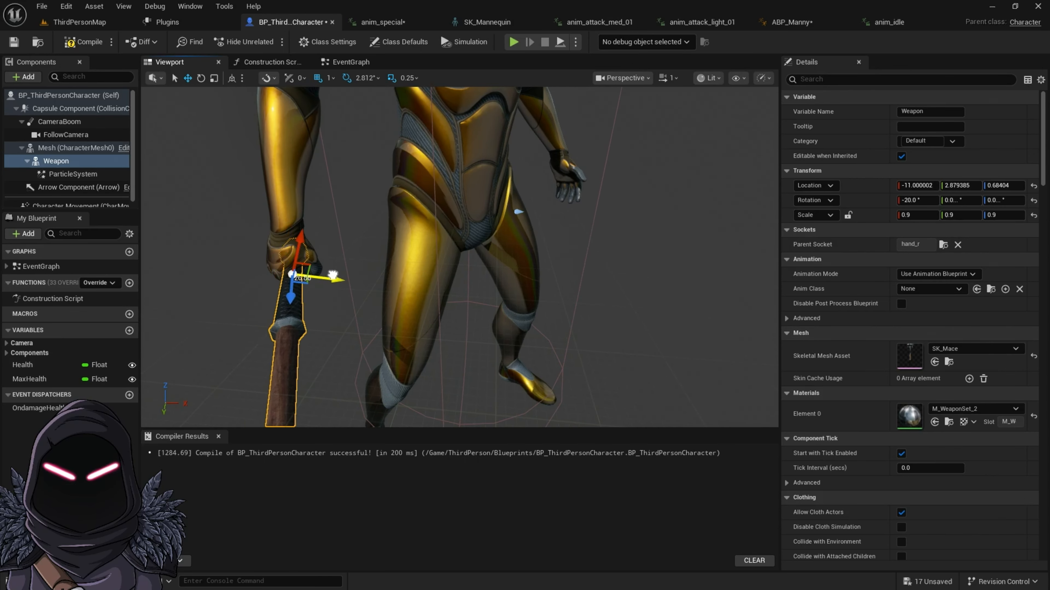
# Step: Rotate the mace to -8.75° about X and shift it to a Y location of about 4.86
pyautogui.press('e')
pyautogui.moveTo(258, 290); pyautogui.dragTo(254, 321)
pyautogui.press('w')
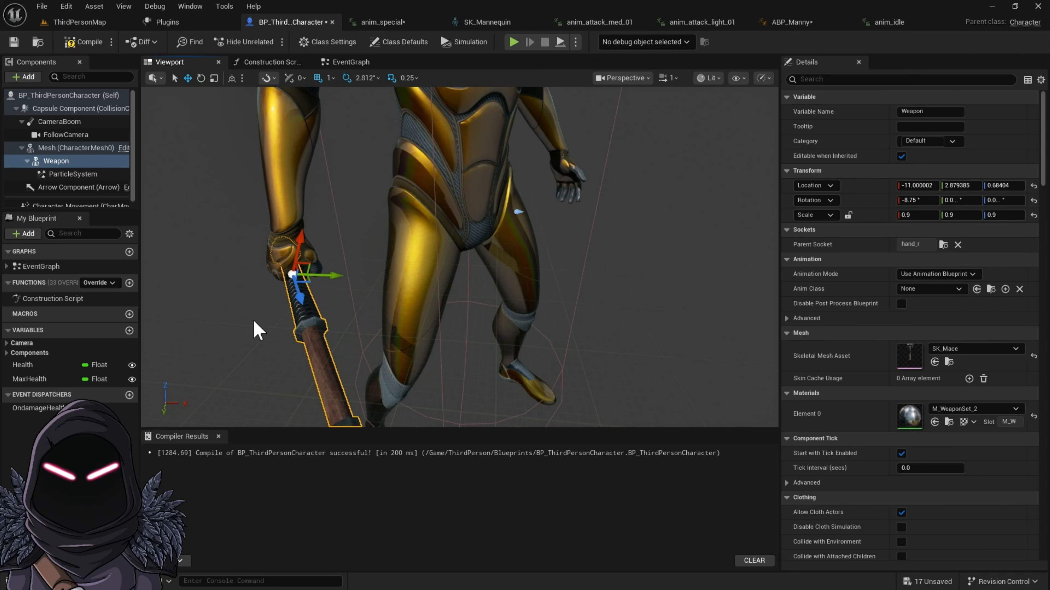
pyautogui.moveTo(335, 272); pyautogui.dragTo(345, 274)
# Step: Inspect the mace grip from behind the character and check how it is held in the game preview
pyautogui.moveTo(230, 297); pyautogui.dragTo(290, 298, button='right')
pyautogui.press('w')
pyautogui.press('a')
pyautogui.moveTo(511, 333); pyautogui.dragTo(574, 333, button='right')
pyautogui.press('a')
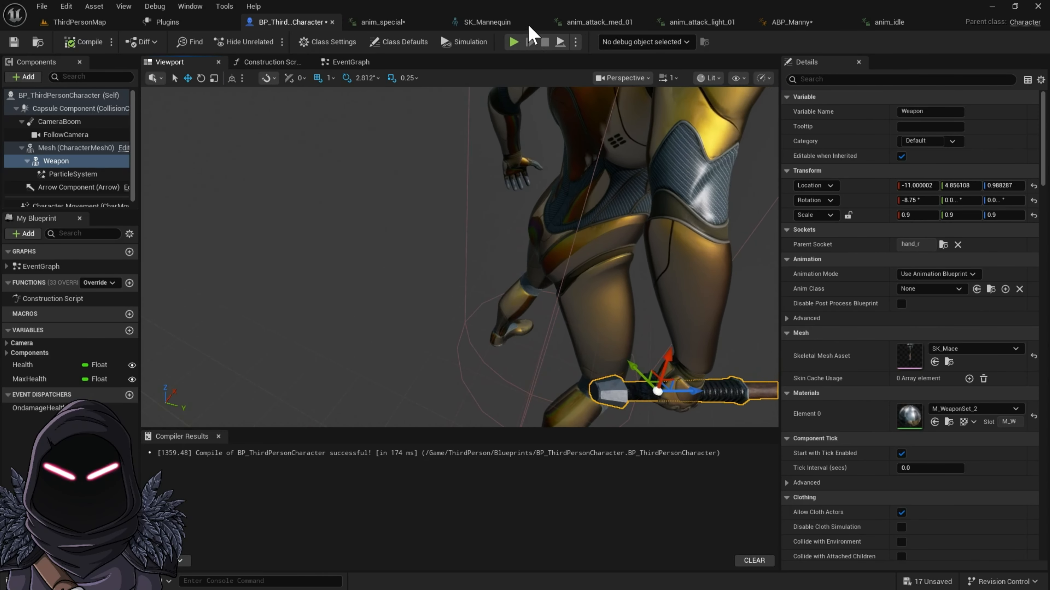
pyautogui.click(513, 42)
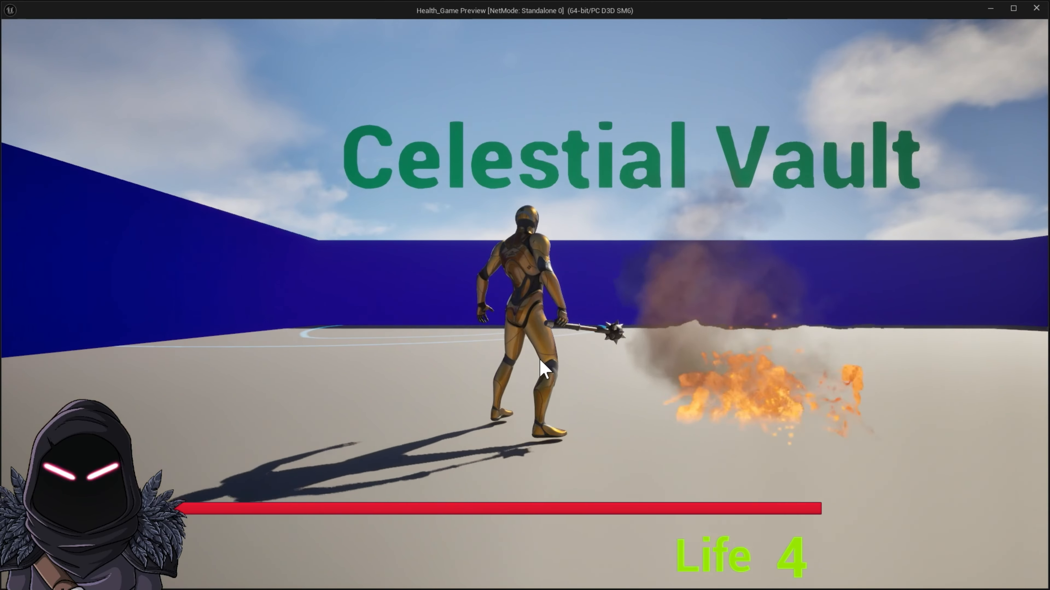
pyautogui.press('Escape')
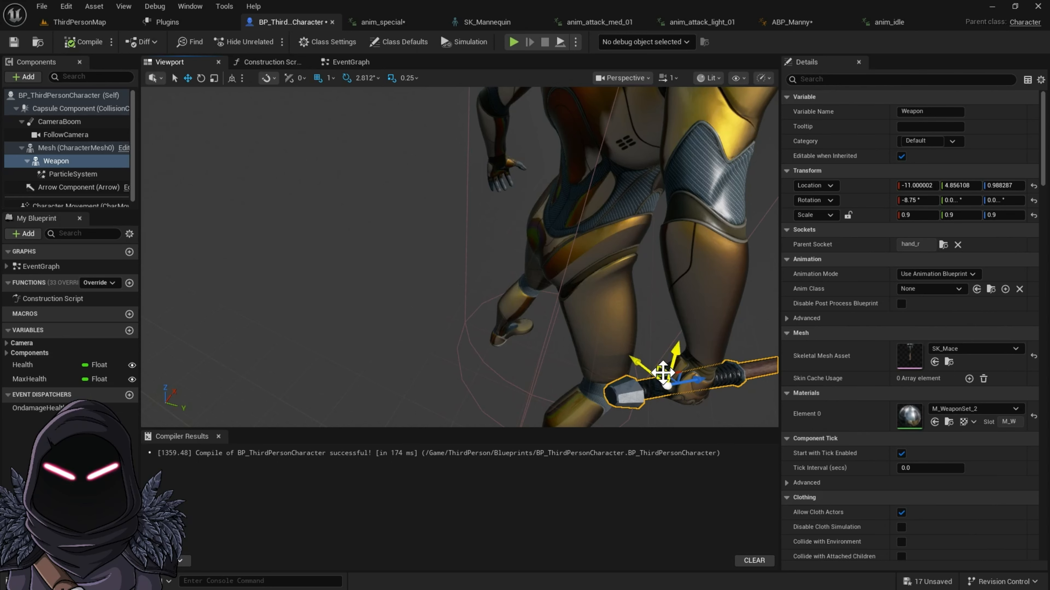
# Step: Adjust the mace to location about -9.15, 4.74, 1.74 and rotation about -9.46°, 22.22°, -3.61°, and compile the blueprint
pyautogui.click(655, 394)
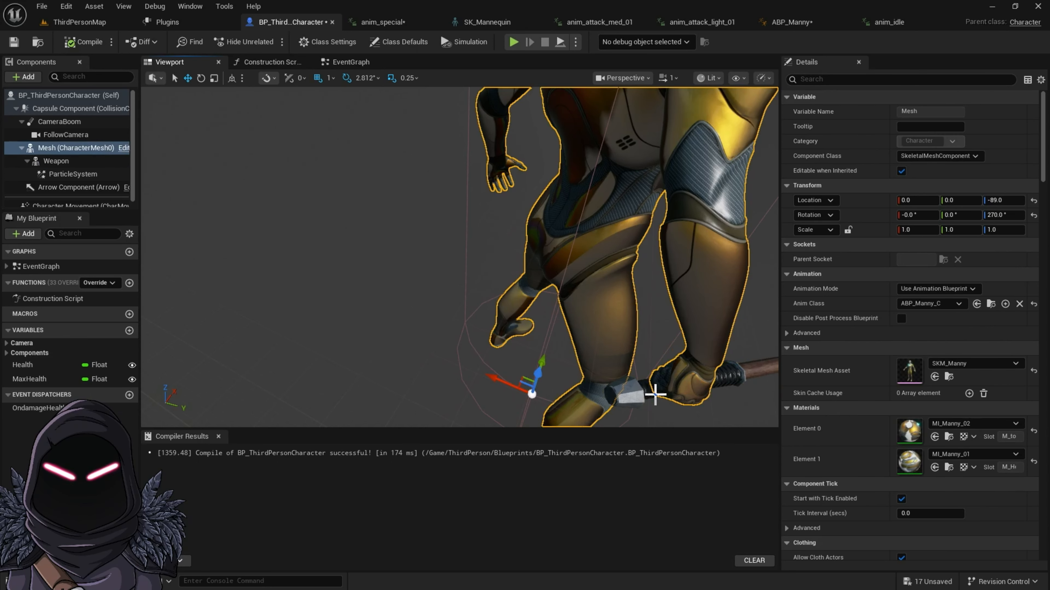
pyautogui.click(648, 388)
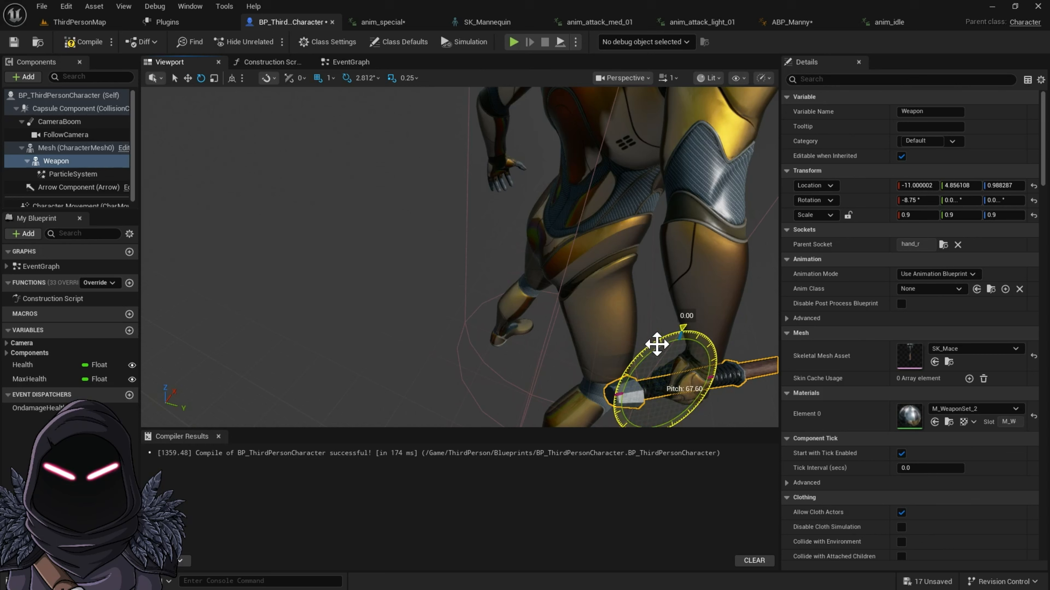
pyautogui.moveTo(657, 344); pyautogui.dragTo(681, 344)
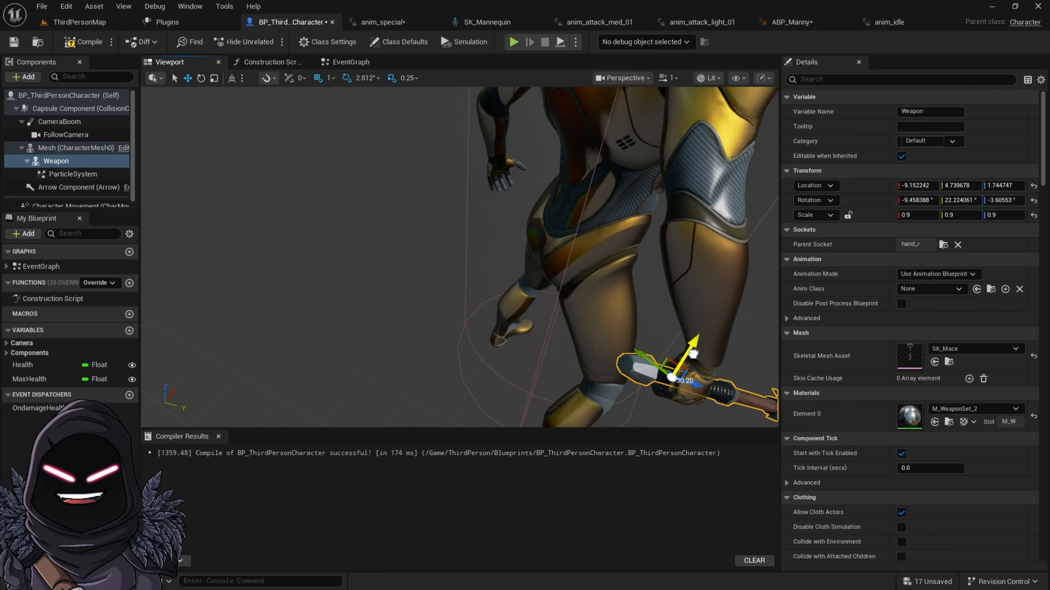
pyautogui.click(84, 42)
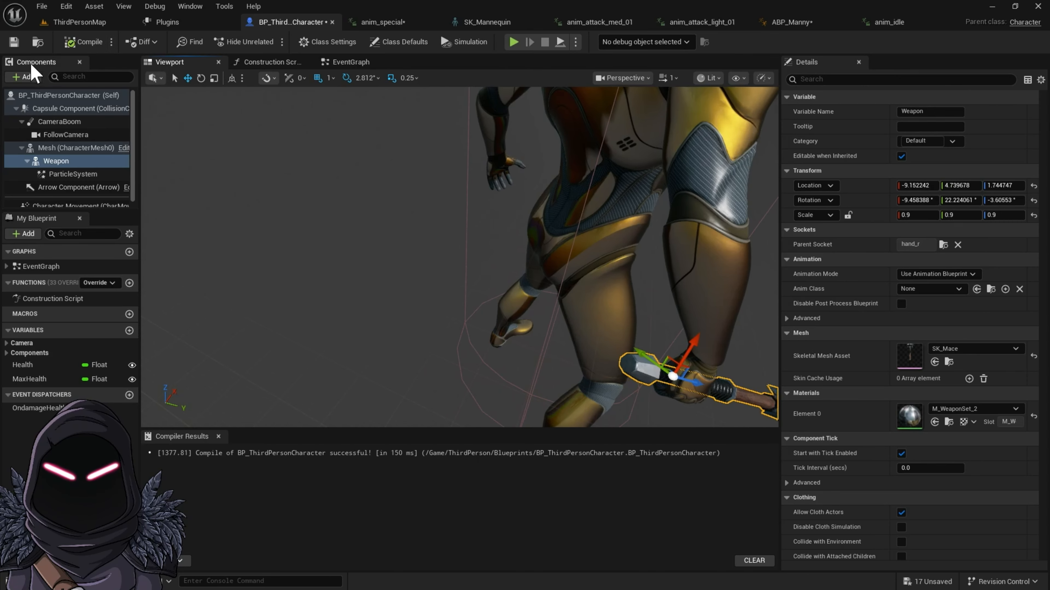
# Step: Run the game preview and test the light melee attack with the adjusted mace, standing and while moving
pyautogui.click(514, 41)
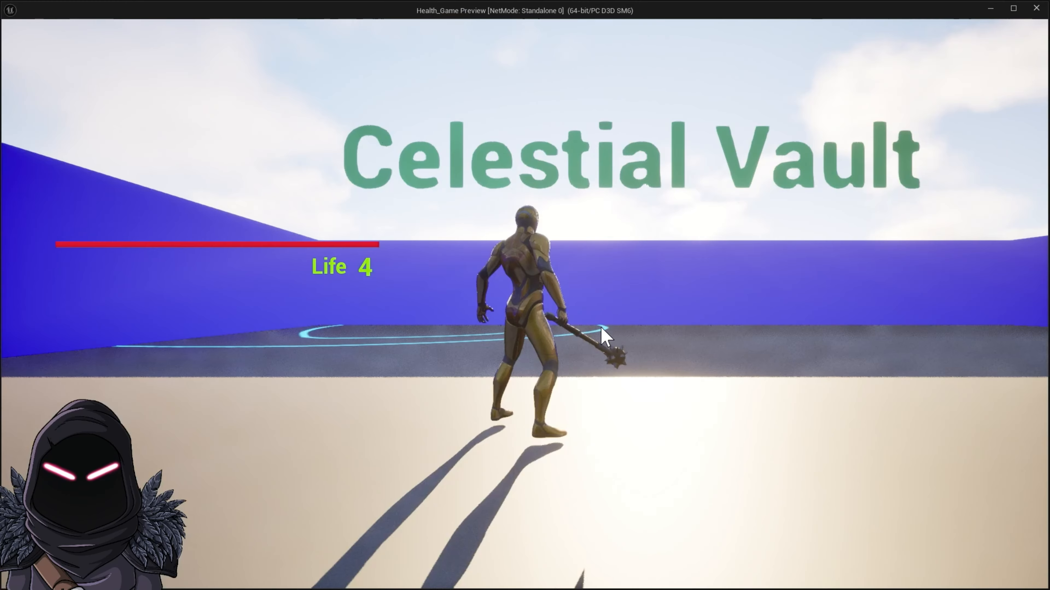
pyautogui.click(606, 320)
pyautogui.click(607, 320)
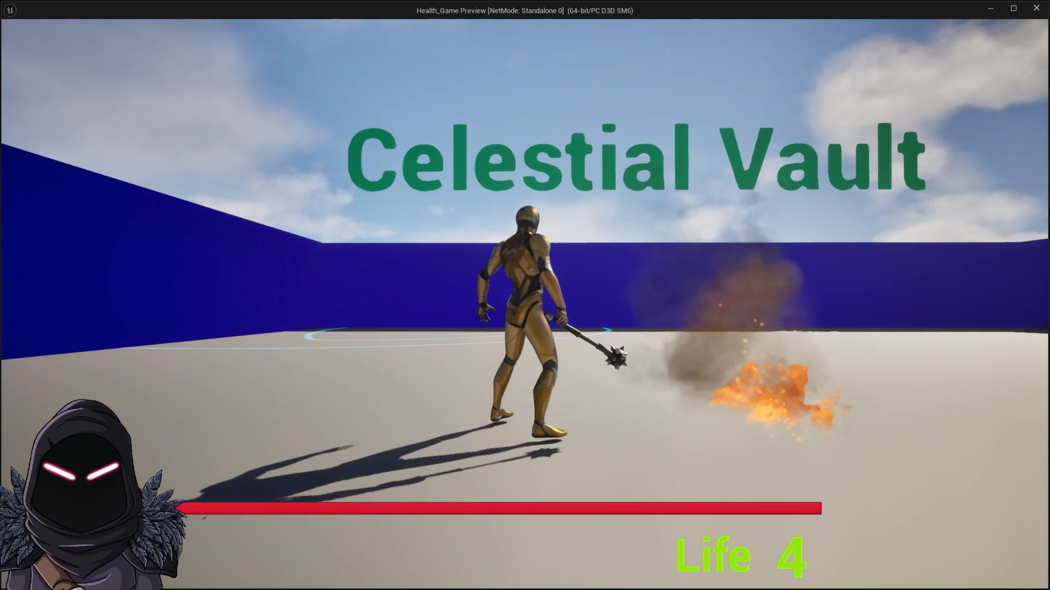
pyautogui.click(606, 320)
pyautogui.click(607, 320)
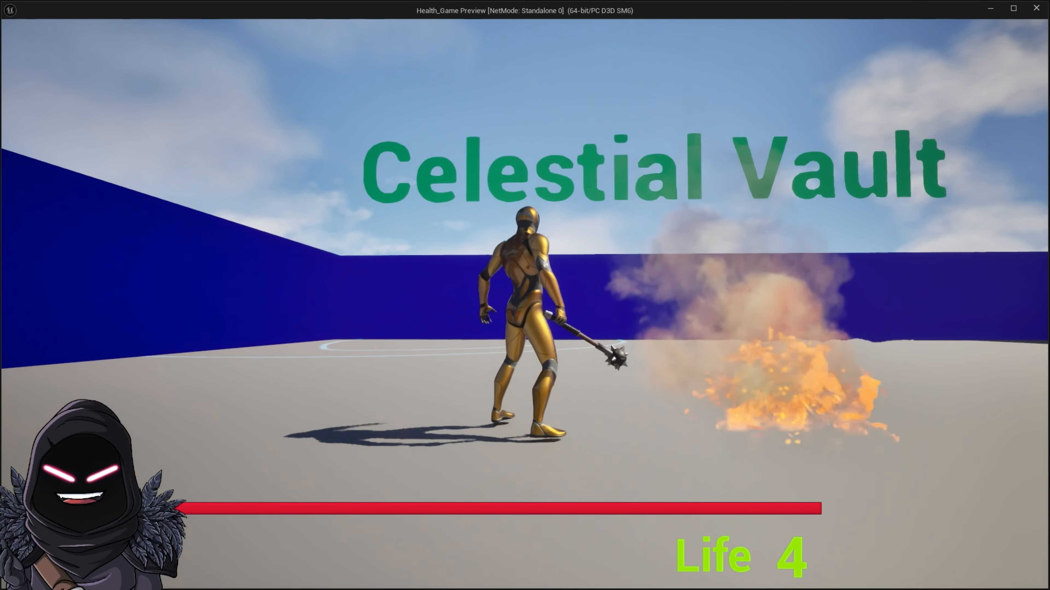
pyautogui.click(606, 320)
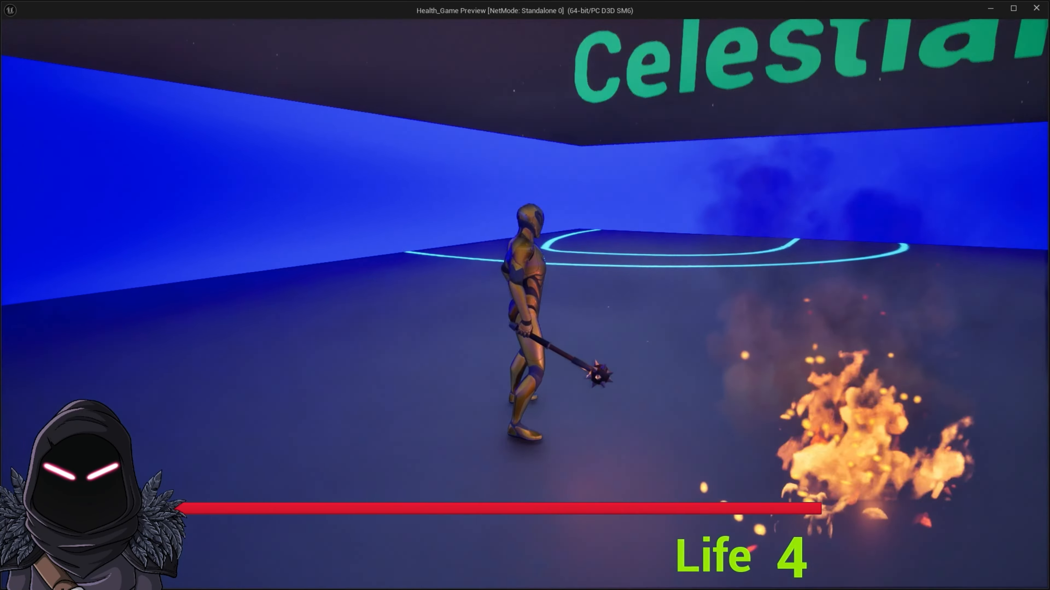
pyautogui.click(606, 321)
pyautogui.click(525, 305)
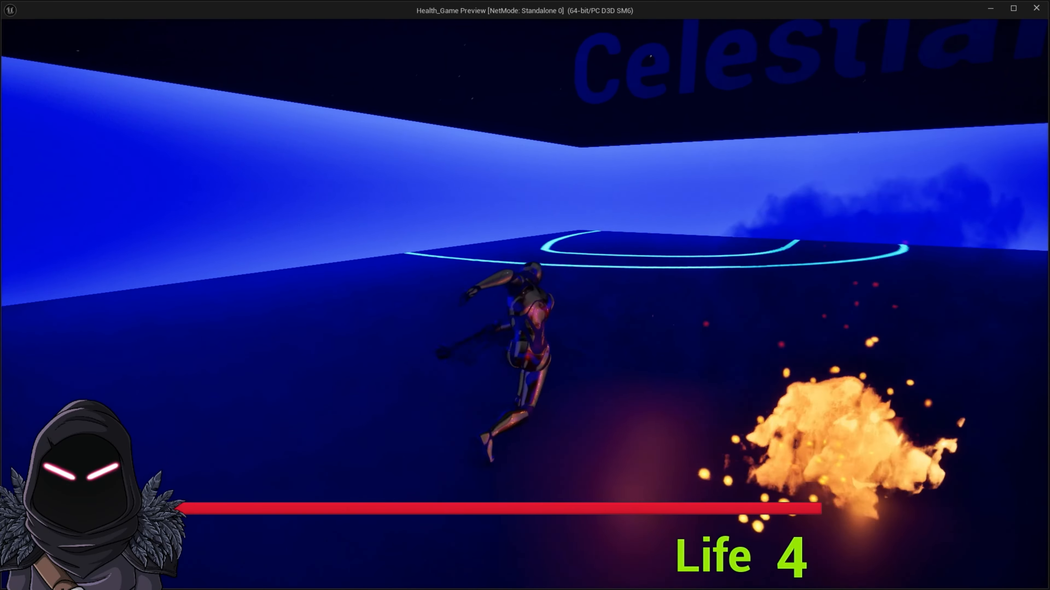
pyautogui.press('w')
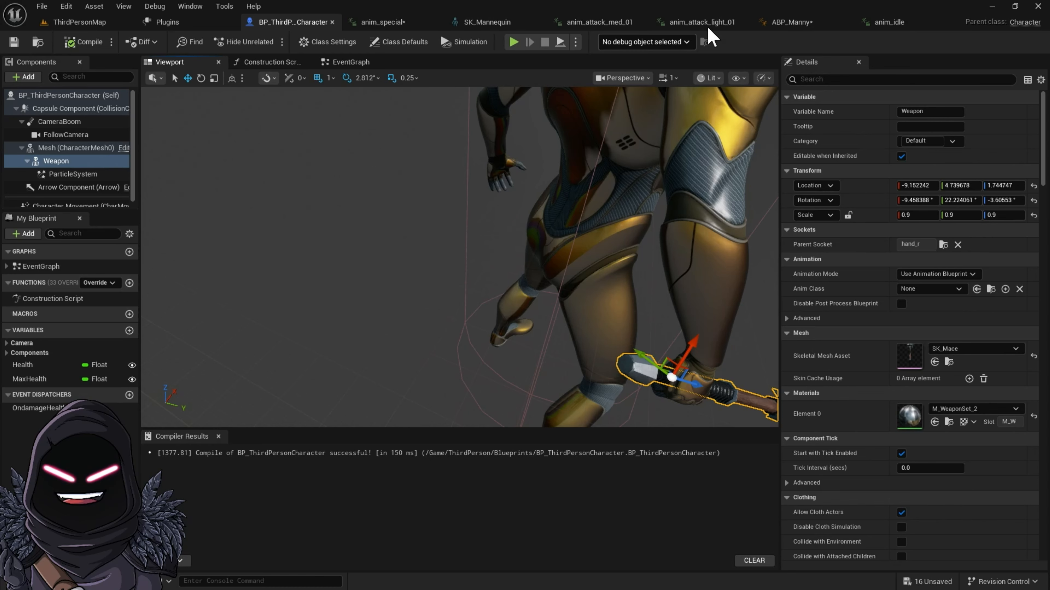
# Step: Bring up the Locomotion state machine in the ABP_Manny animation blueprint
pyautogui.click(789, 22)
pyautogui.scroll(-3, 525, 290)
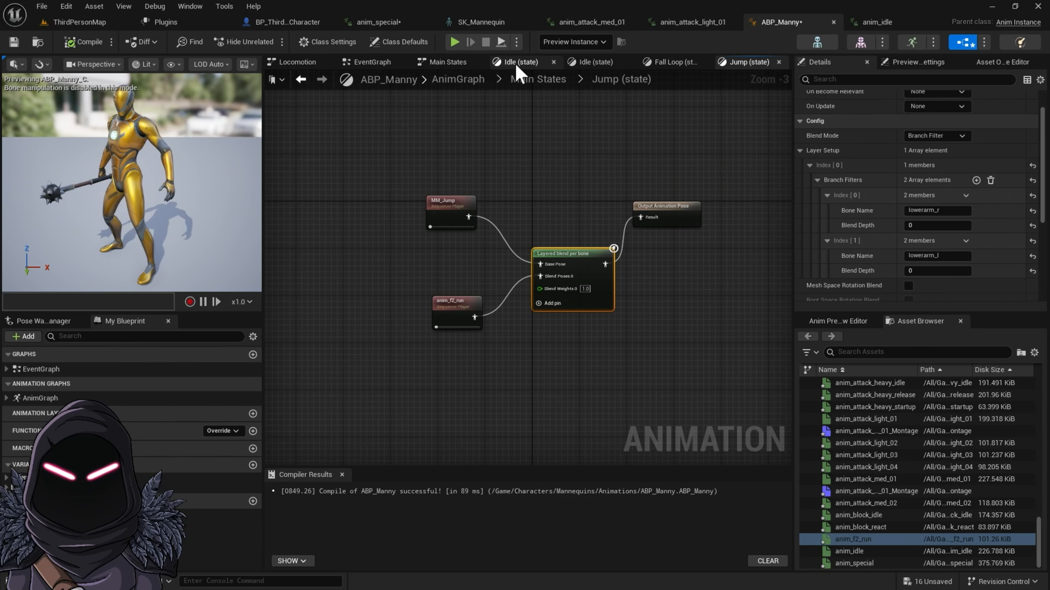
pyautogui.click(306, 70)
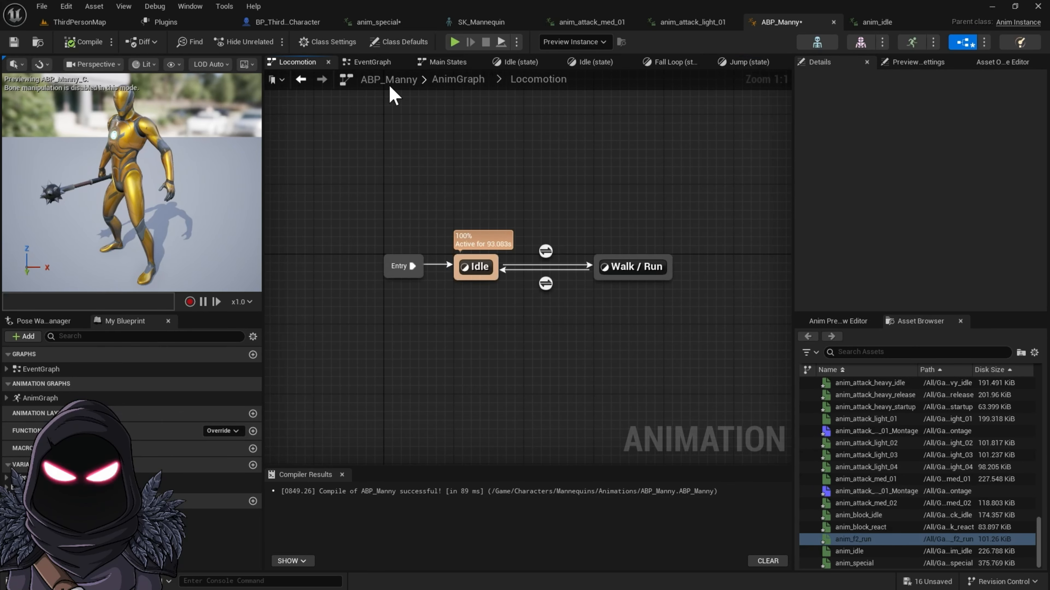
# Step: In the AnimGraph, insert a Layered blend per bone node between the DefaultSlot node and the Output Pose and space out the nodes
pyautogui.click(458, 81)
pyautogui.moveTo(605, 237); pyautogui.dragTo(577, 261, button='right')
pyautogui.moveTo(542, 276); pyautogui.dragTo(520, 280)
pyautogui.moveTo(588, 349); pyautogui.dragTo(581, 276, button='right')
pyautogui.moveTo(484, 220); pyautogui.dragTo(450, 224)
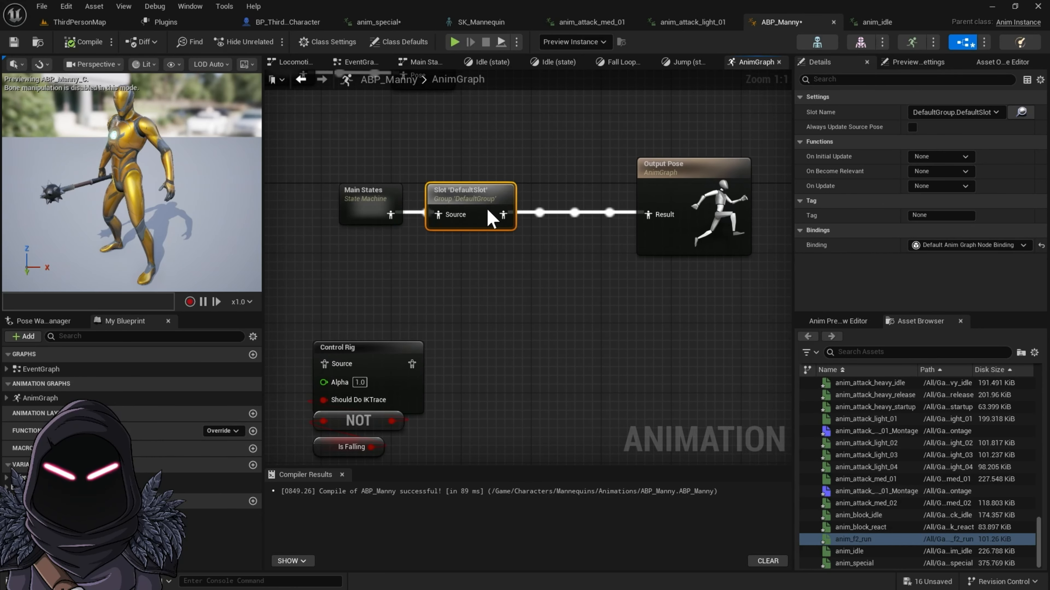
pyautogui.moveTo(516, 215); pyautogui.dragTo(561, 272)
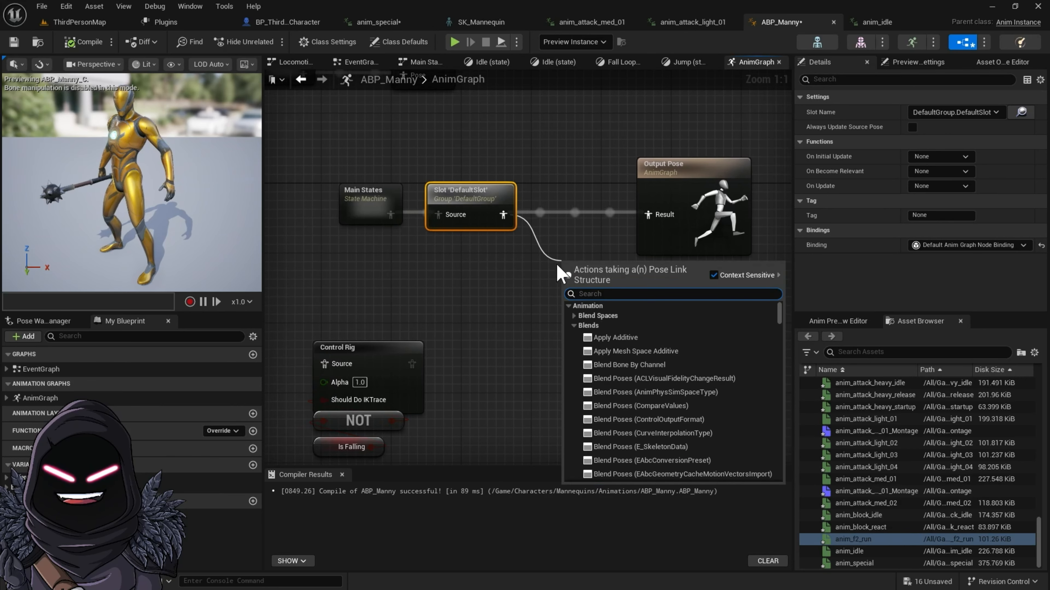
pyautogui.write('layer blend')
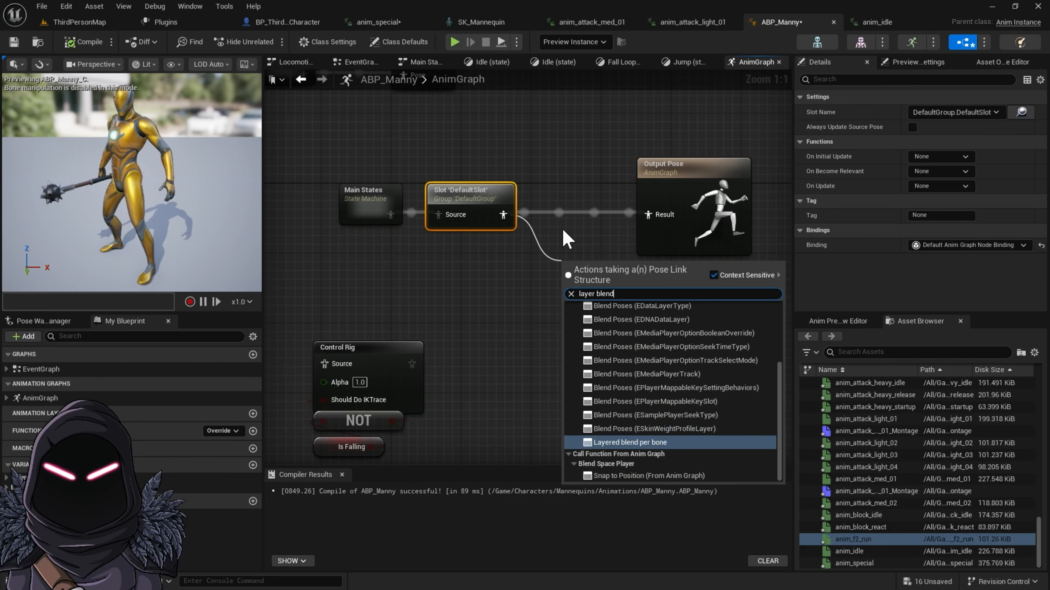
pyautogui.click(636, 442)
pyautogui.moveTo(641, 266); pyautogui.dragTo(597, 291)
pyautogui.moveTo(326, 161); pyautogui.dragTo(435, 233)
pyautogui.moveTo(486, 180); pyautogui.dragTo(569, 247, button='right')
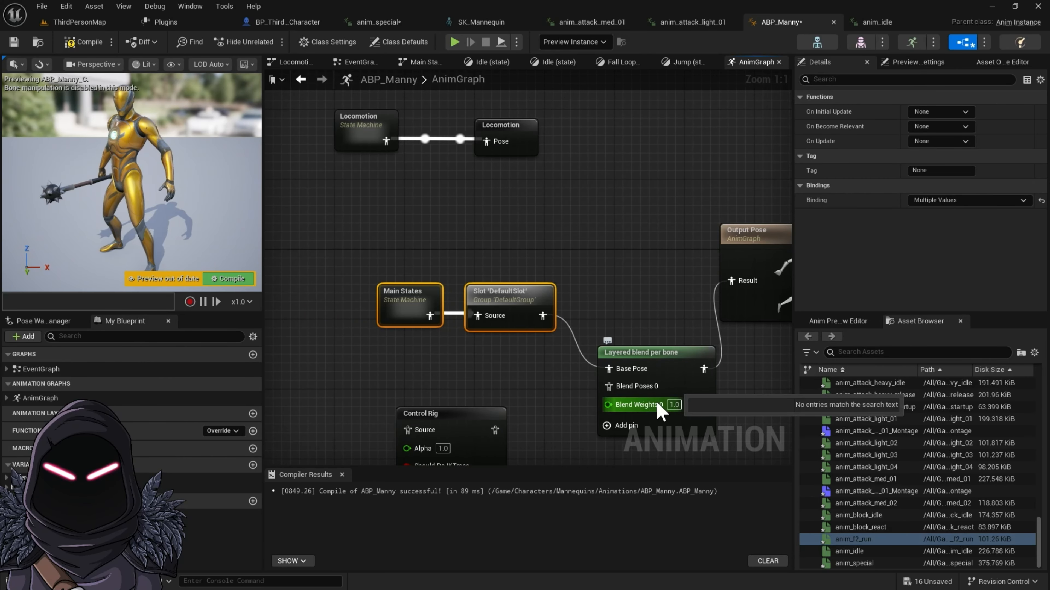
pyautogui.moveTo(658, 400); pyautogui.dragTo(653, 303, button='right')
# Step: Find the spine_01 bone in the SK_Mannequin skeleton tree and check where it sits on the character
pyautogui.click(668, 274)
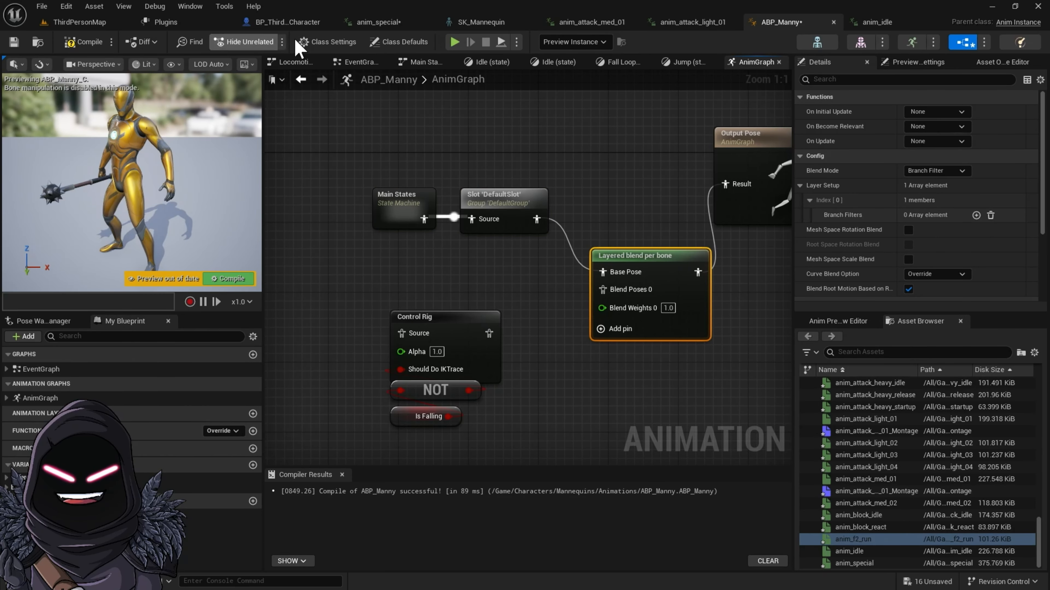
pyautogui.click(480, 22)
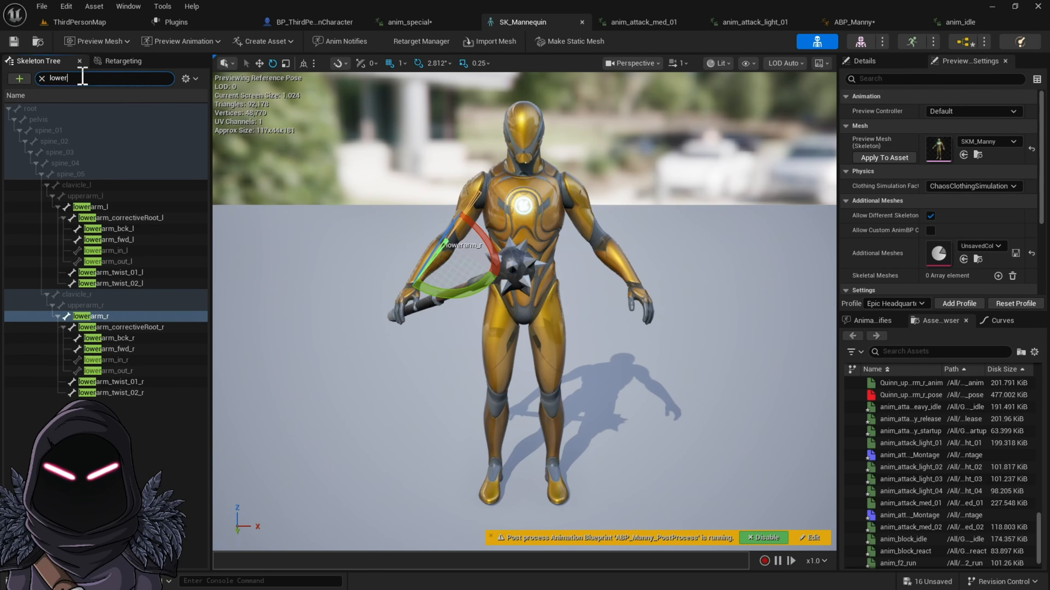
pyautogui.write('spin')
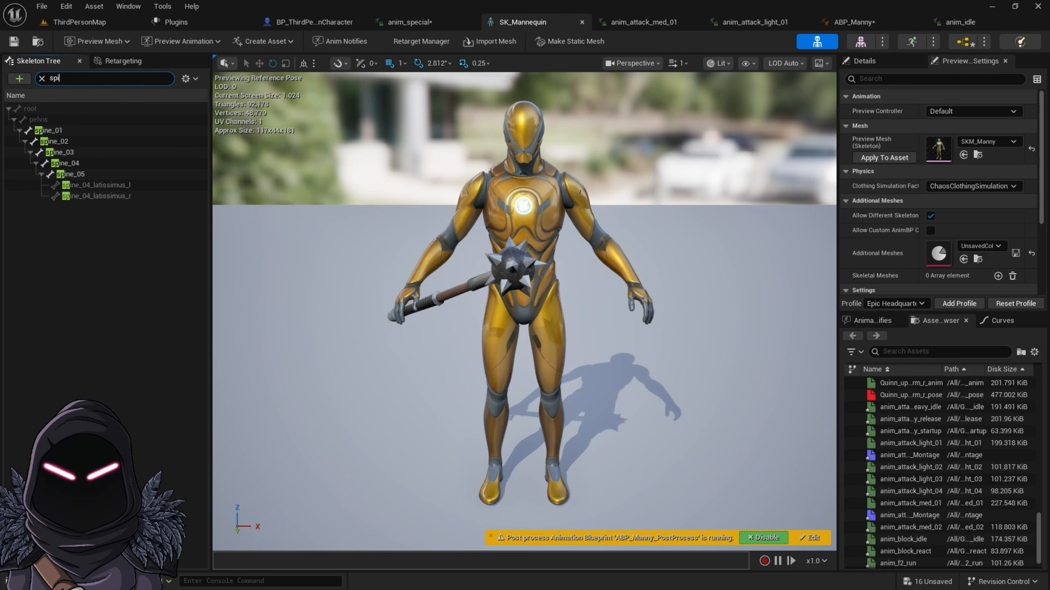
pyautogui.click(50, 131)
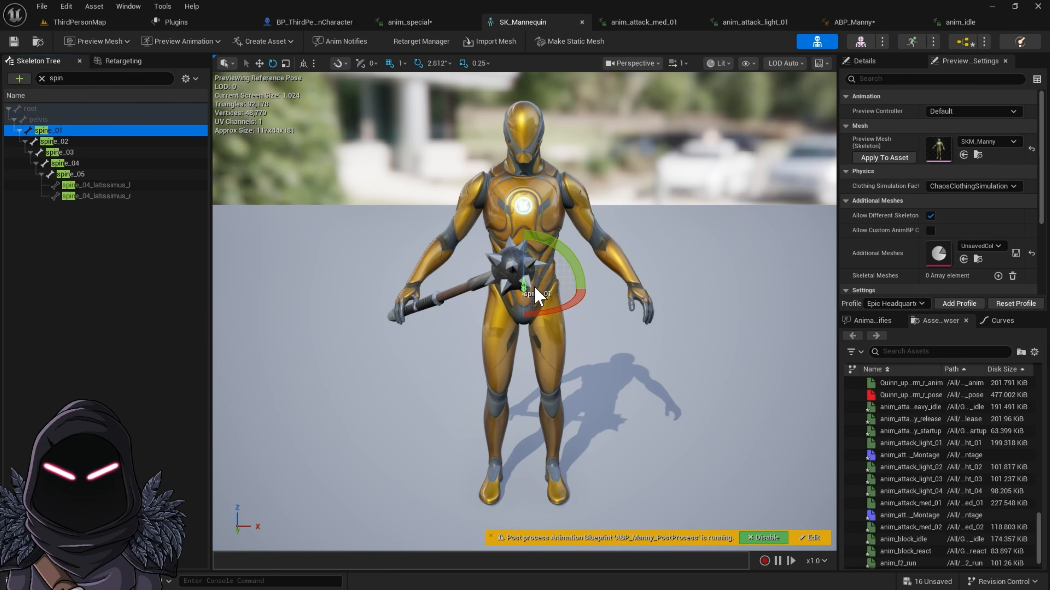
pyautogui.click(849, 26)
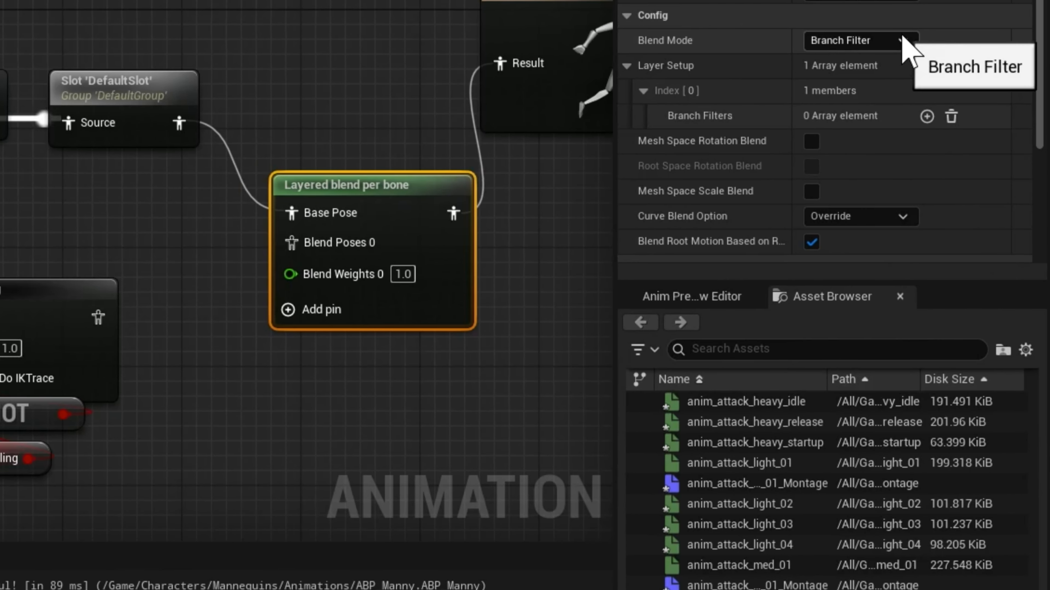
# Step: Add a branch filter to the Layered blend per bone node with bone name spine_01, copied from the skeleton tree
pyautogui.click(926, 116)
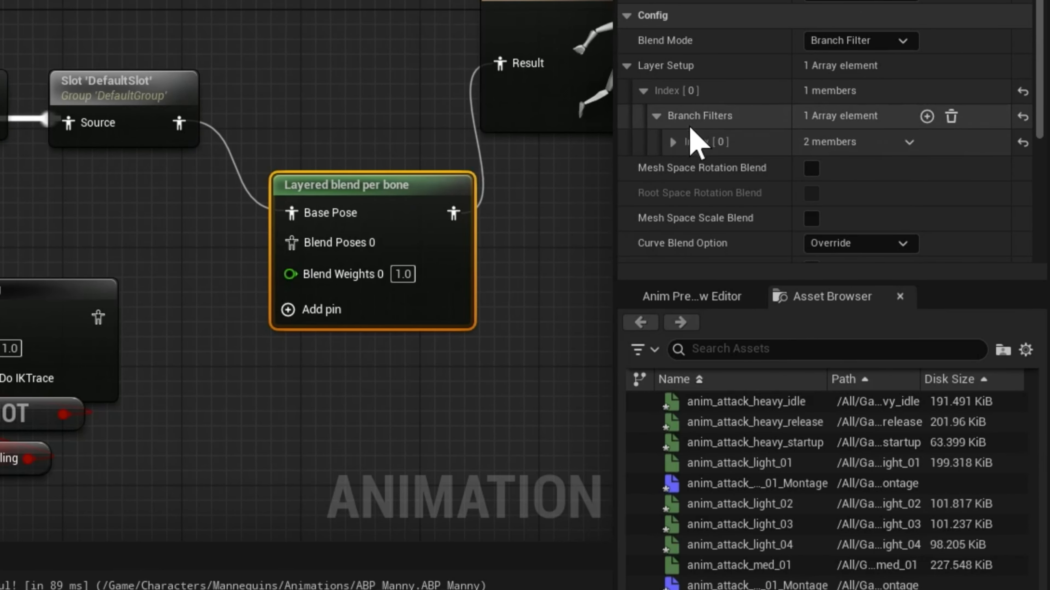
pyautogui.click(673, 142)
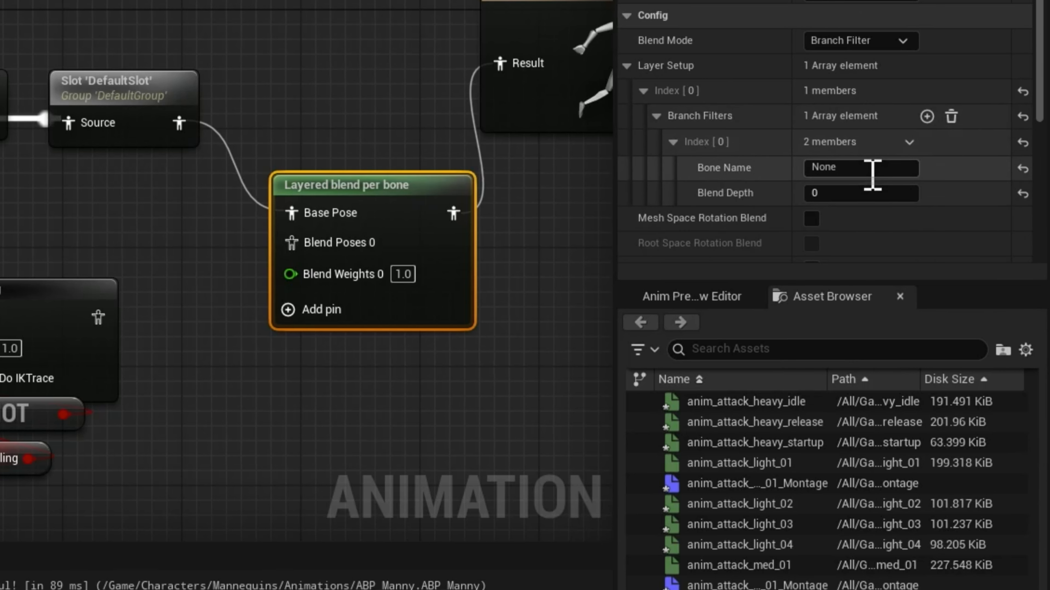
pyautogui.moveTo(845, 168); pyautogui.dragTo(802, 170)
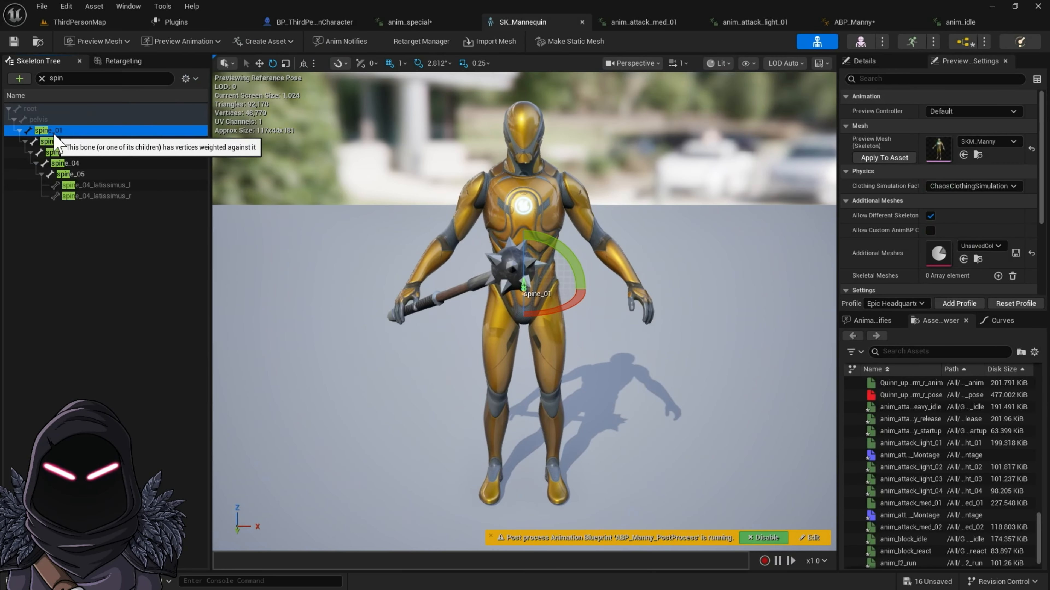
pyautogui.rightClick(54, 134)
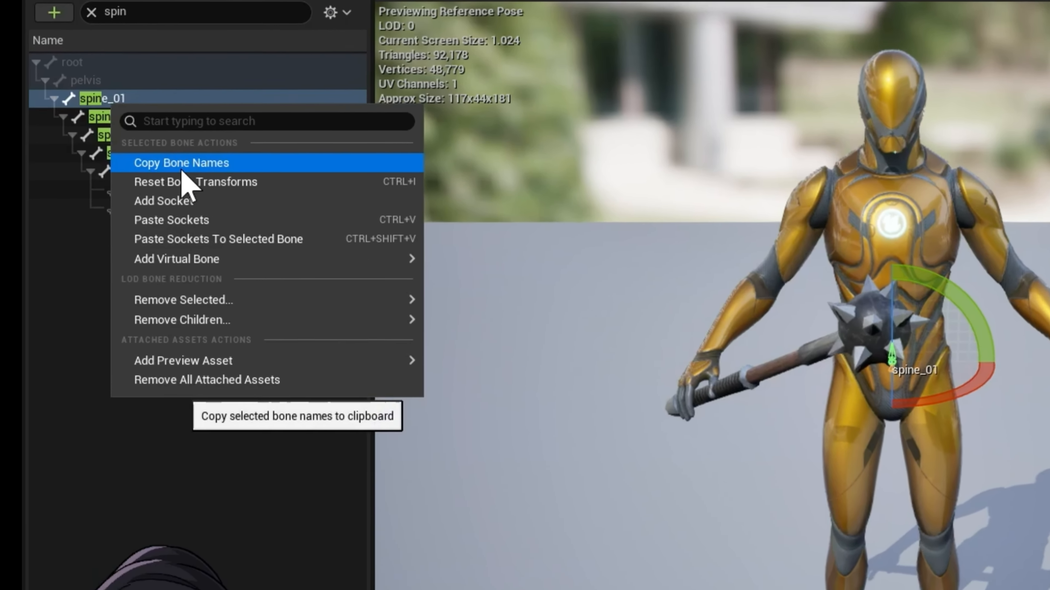
pyautogui.click(136, 166)
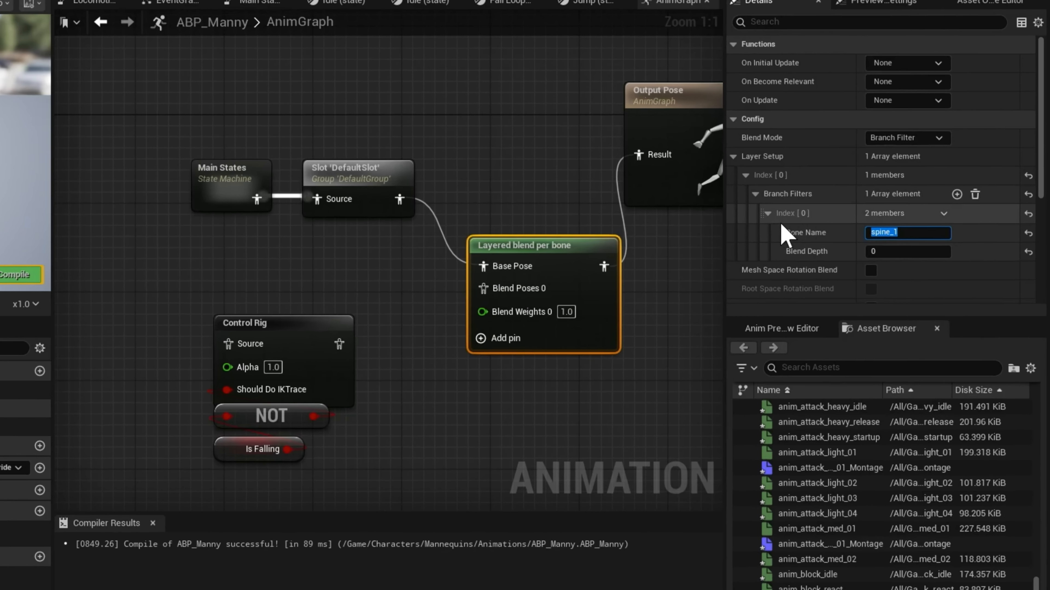
pyautogui.hotkey('ctrl', 'v')
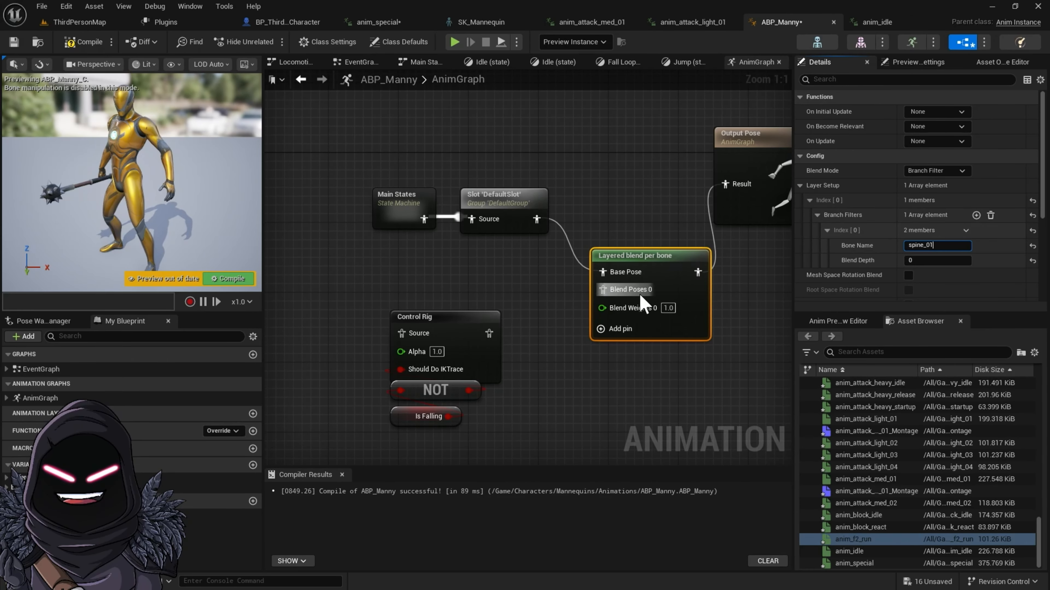
# Step: Move the DefaultSlot output from Base Pose to Blend Poses 0 and rearrange the Main States, slot and Control Rig nodes
pyautogui.keyDown('alt'); pyautogui.click(537, 219); pyautogui.keyUp('alt')
pyautogui.moveTo(409, 176); pyautogui.dragTo(608, 294)
pyautogui.moveTo(355, 344); pyautogui.dragTo(481, 418)
pyautogui.moveTo(474, 337); pyautogui.dragTo(527, 398)
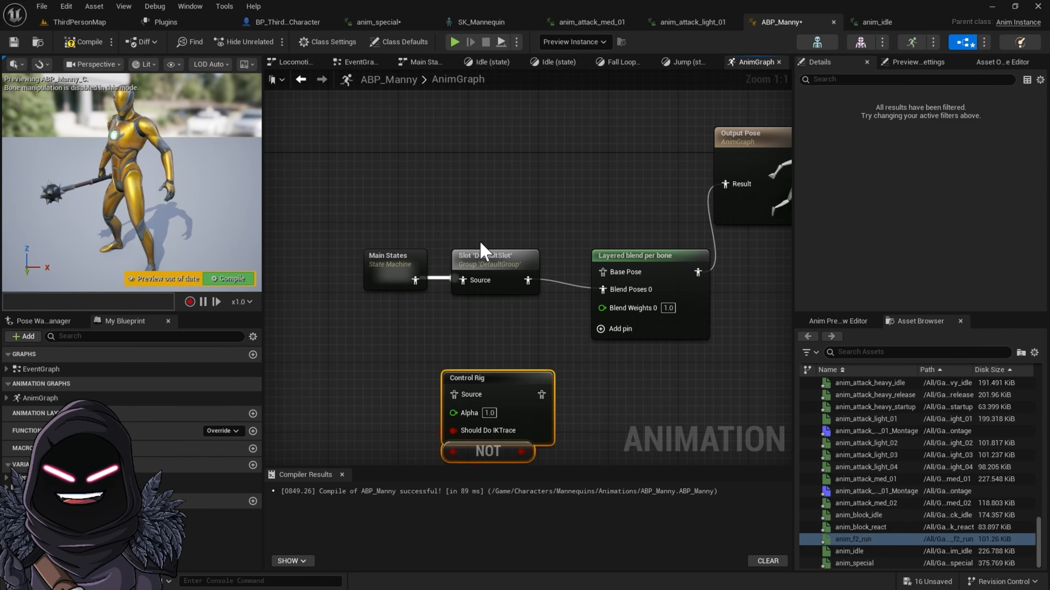
pyautogui.moveTo(392, 257); pyautogui.dragTo(477, 294)
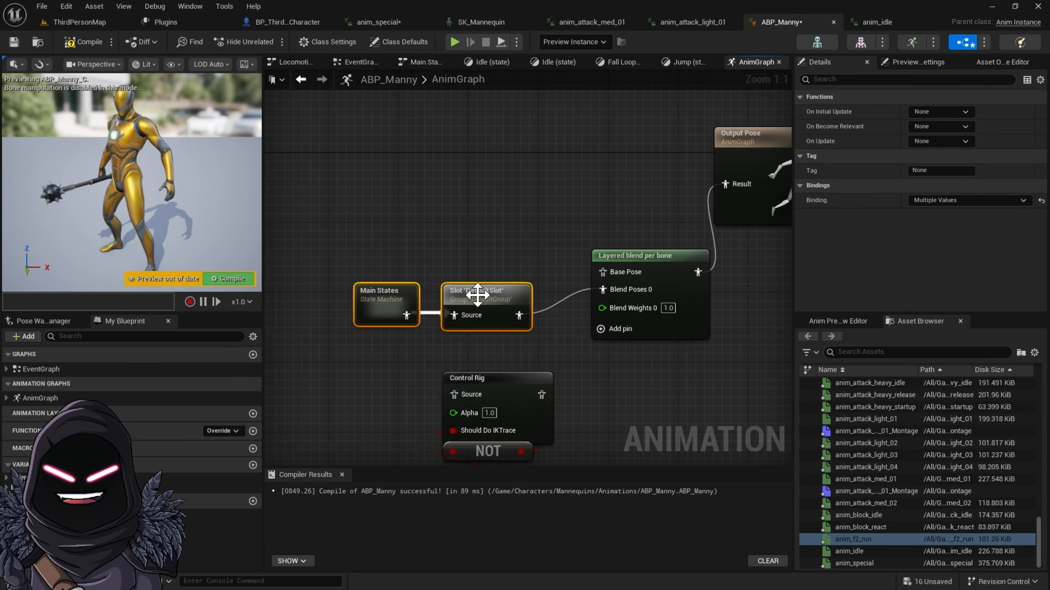
# Step: Duplicate the Main States state machine and connect the copy to Base Pose on the Layered blend per bone node
pyautogui.rightClick(456, 203)
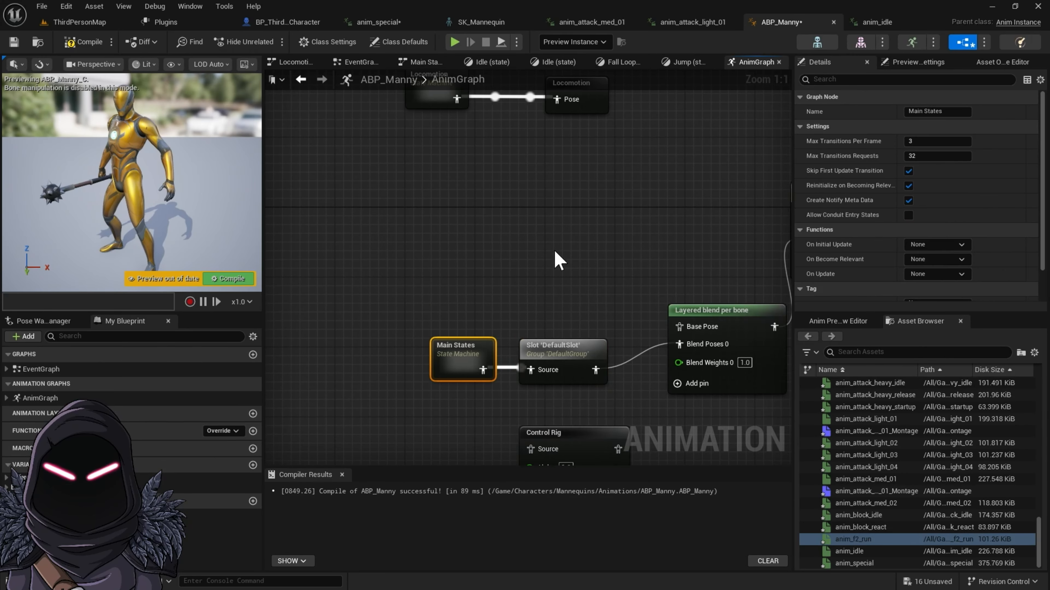
pyautogui.hotkey('ctrl', 'v')
pyautogui.click(471, 355)
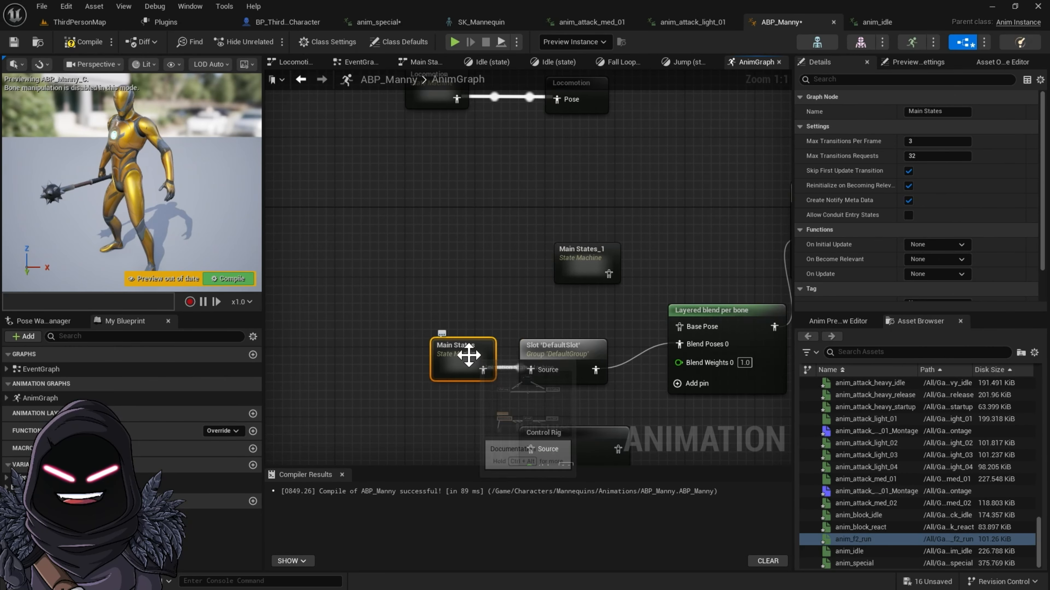
pyautogui.moveTo(658, 320); pyautogui.dragTo(678, 328)
pyautogui.moveTo(636, 280); pyautogui.dragTo(487, 254, button='right')
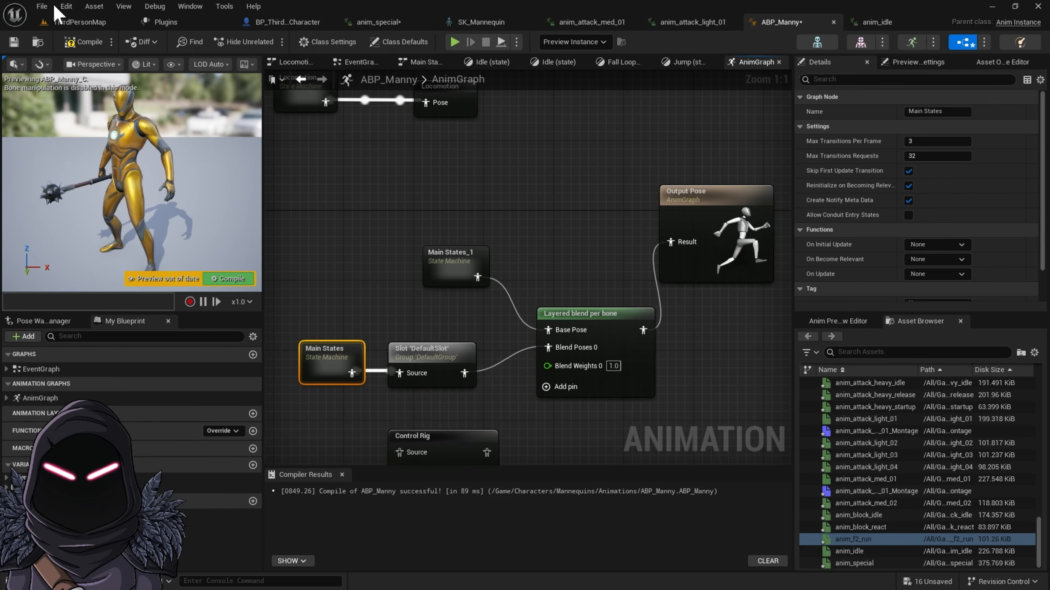
# Step: Compile and save the ABP_Manny animation blueprint and test the layered blend in the game preview
pyautogui.click(99, 38)
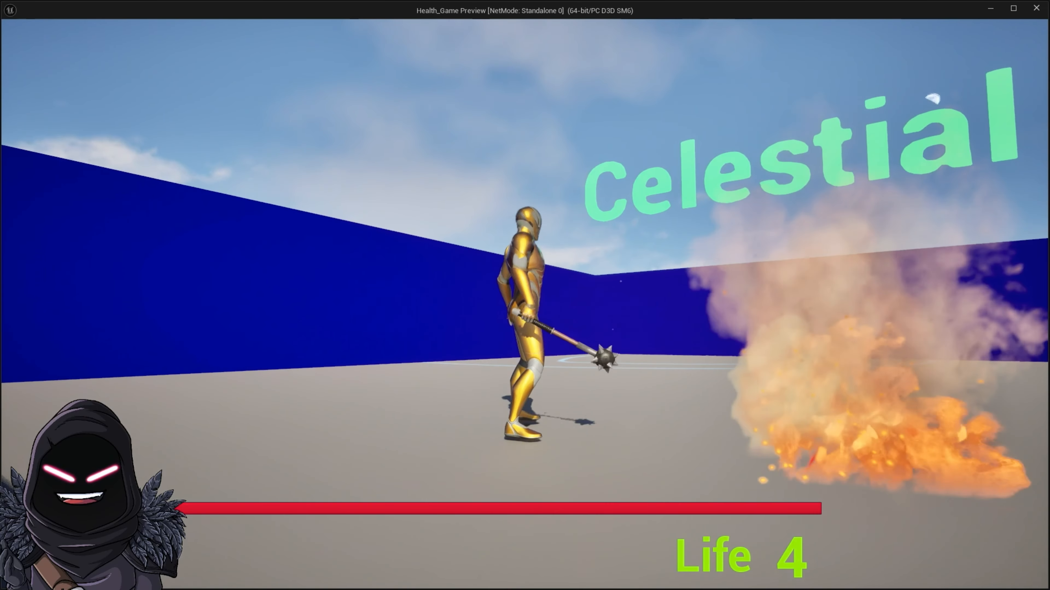
pyautogui.press('Escape')
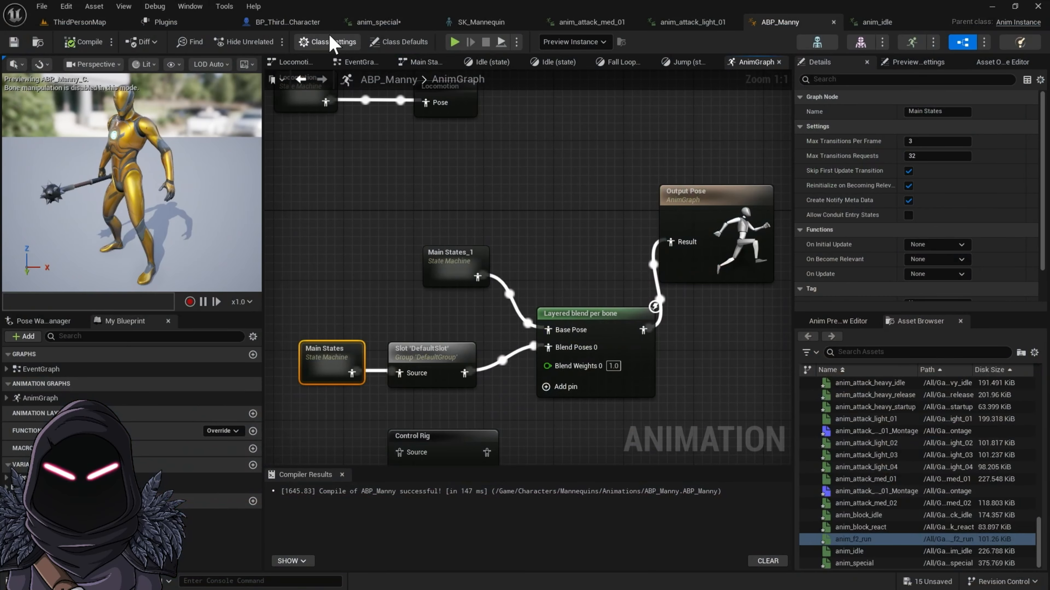
# Step: Find the pelvis bone in the SK_Mannequin skeleton tree and copy its name
pyautogui.click(476, 24)
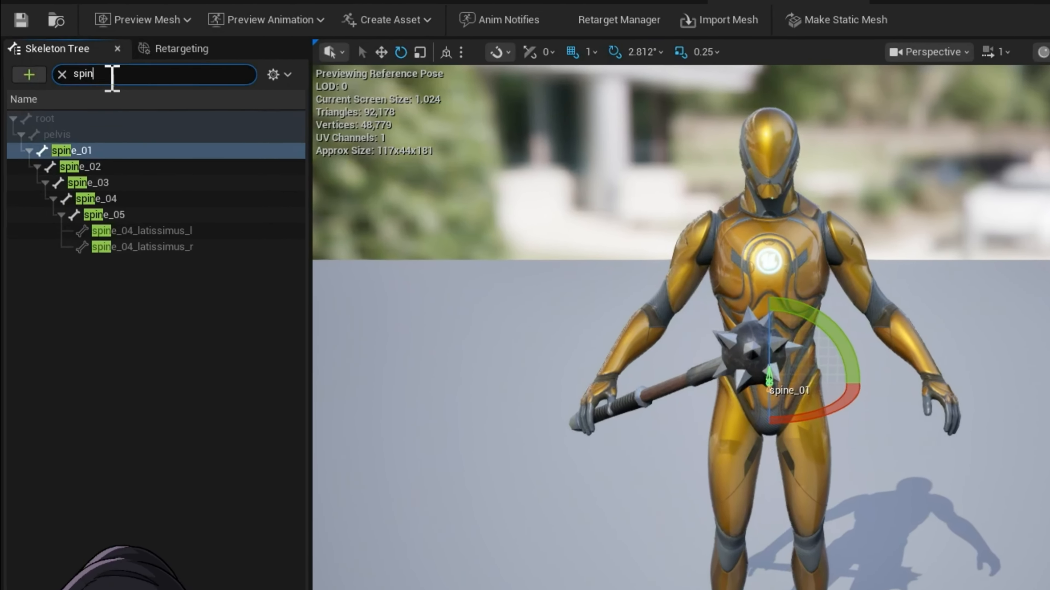
pyautogui.click(68, 78)
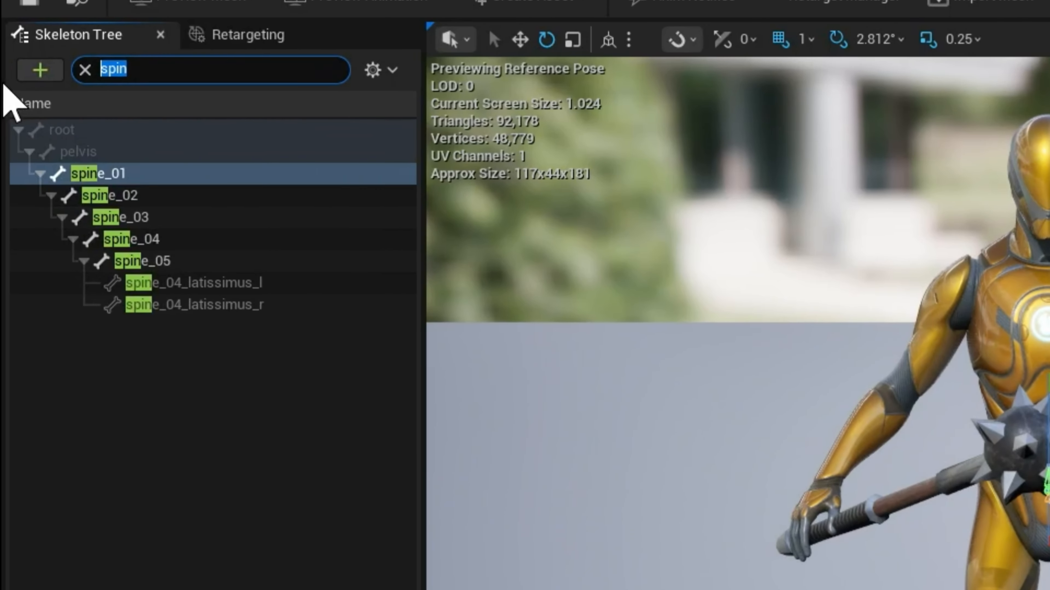
pyautogui.write('pel')
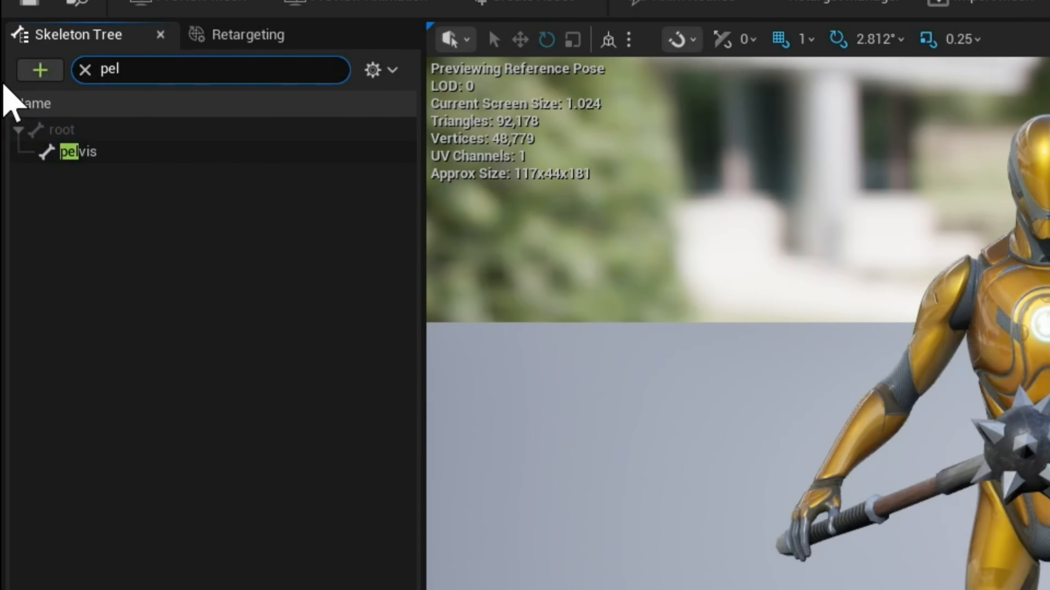
pyautogui.click(89, 161)
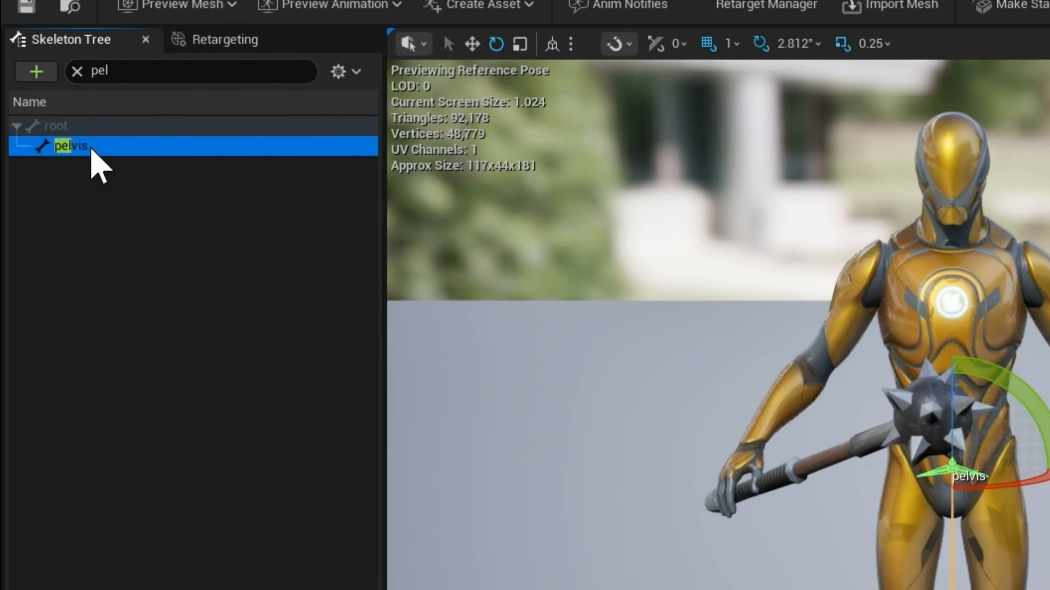
pyautogui.rightClick(101, 156)
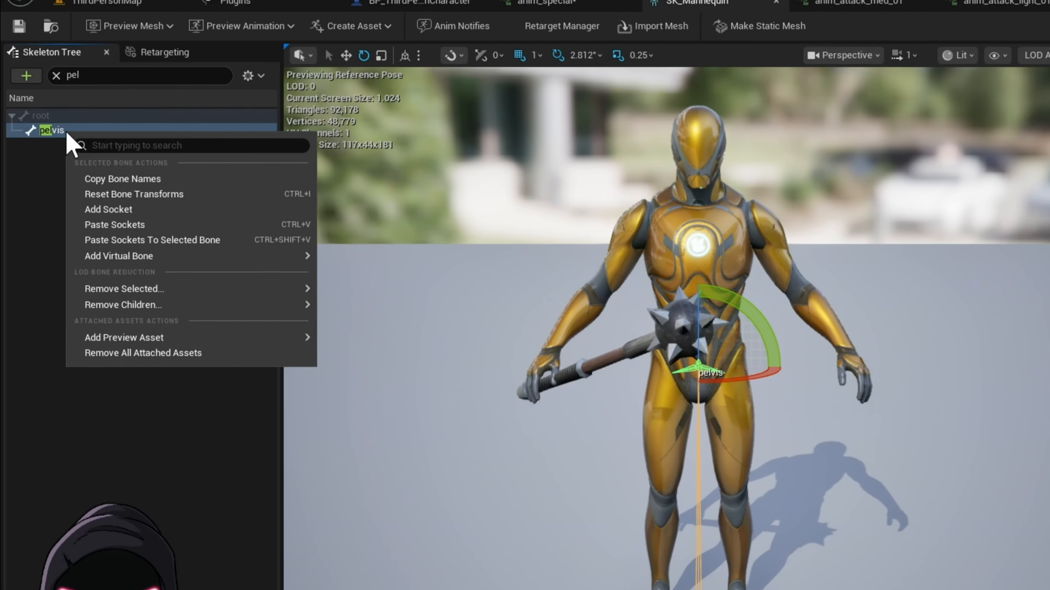
pyautogui.click(126, 183)
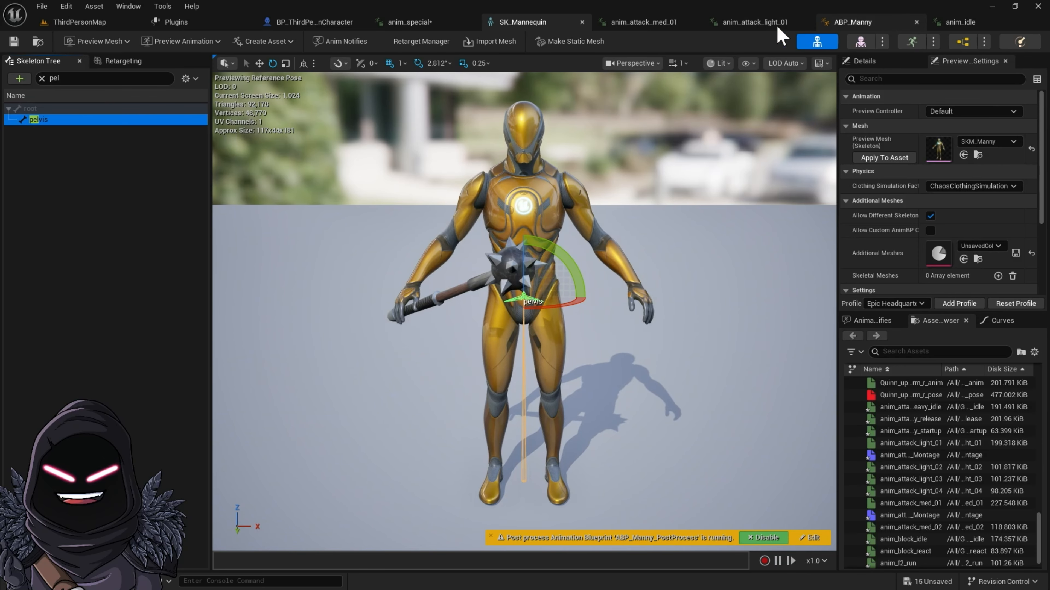
# Step: Set the branch filter's bone name to pelvis on the Layered blend per bone node in ABP_Manny
pyautogui.click(868, 24)
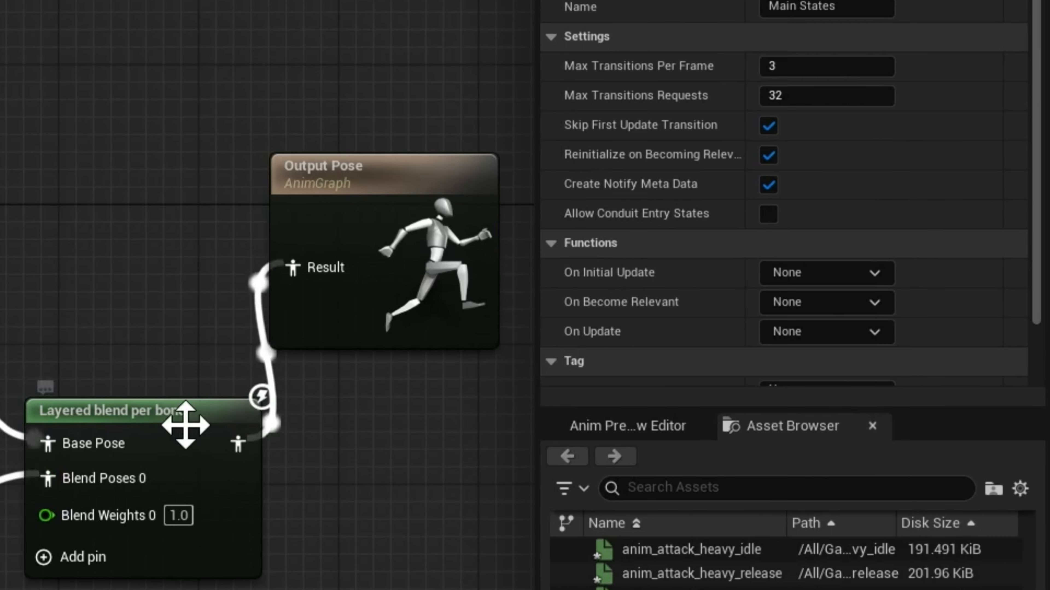
pyautogui.click(341, 377)
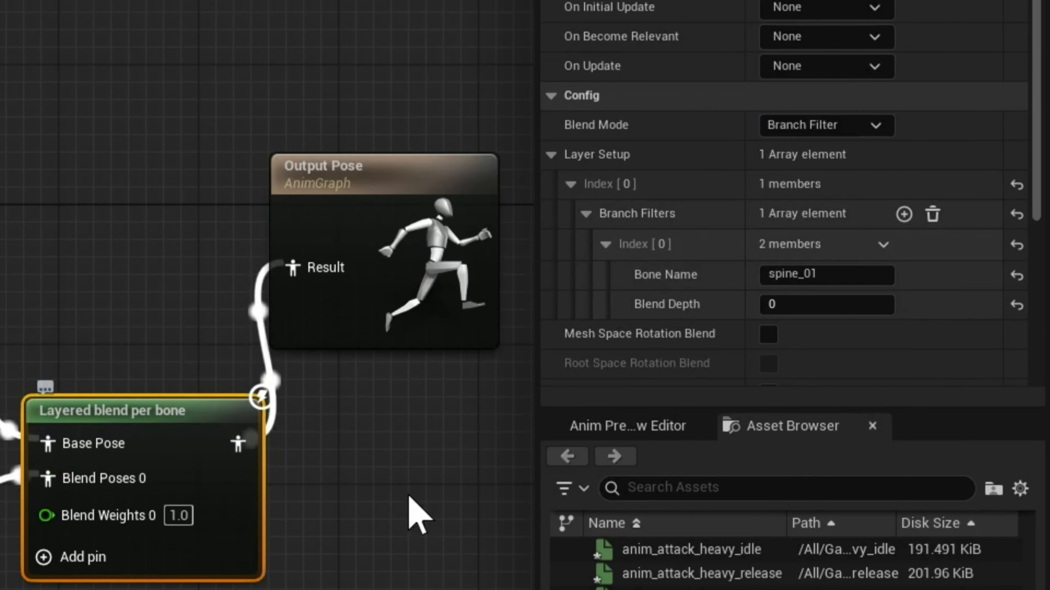
pyautogui.click(829, 275)
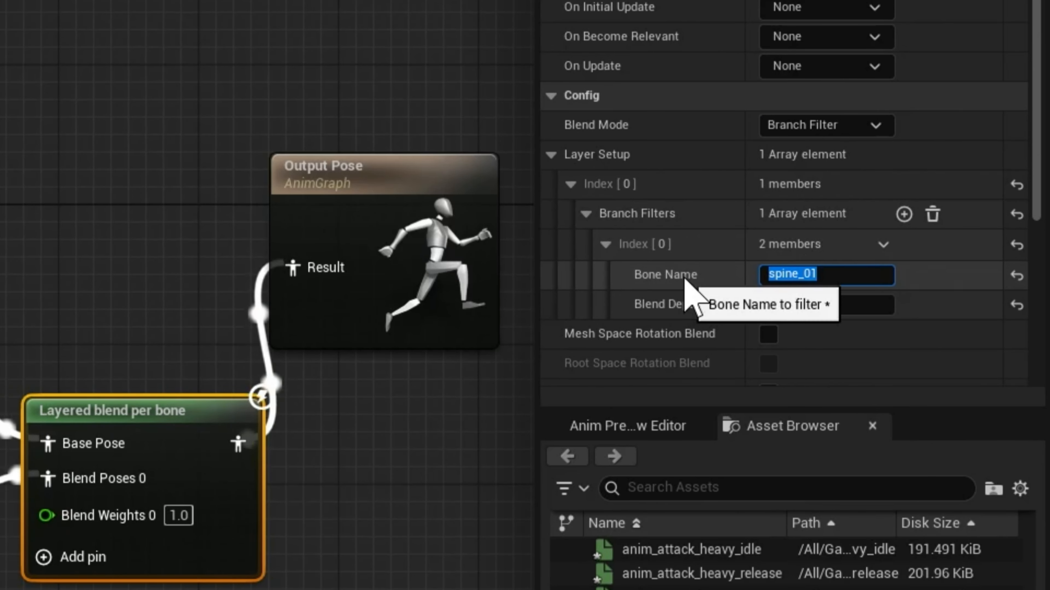
pyautogui.write('pelvis')
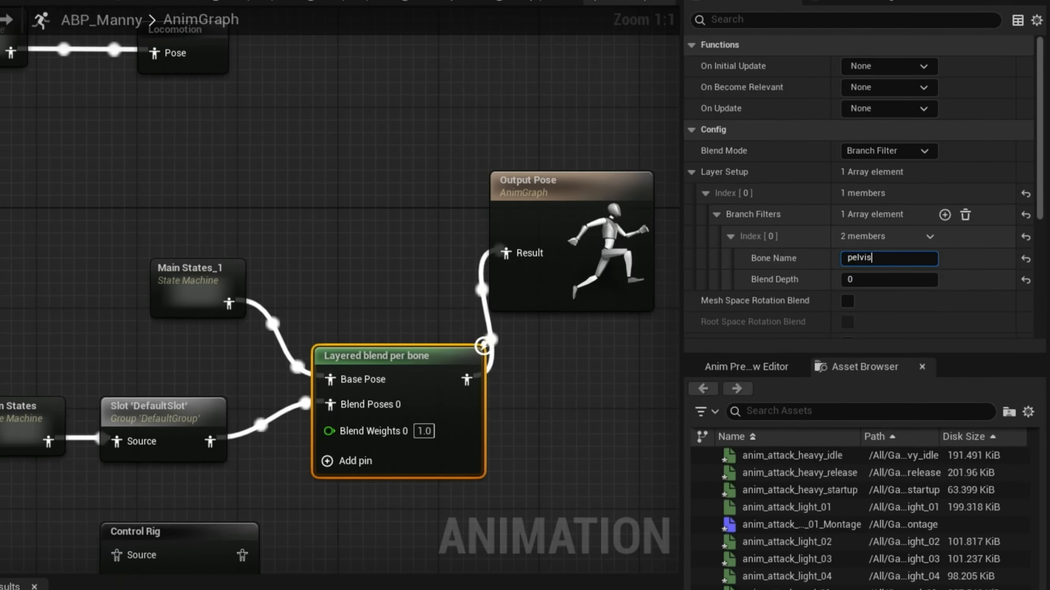
# Step: Compile and save the animation blueprint and test the melee attack in the game preview with the pelvis filter
pyautogui.click(83, 41)
pyautogui.click(15, 43)
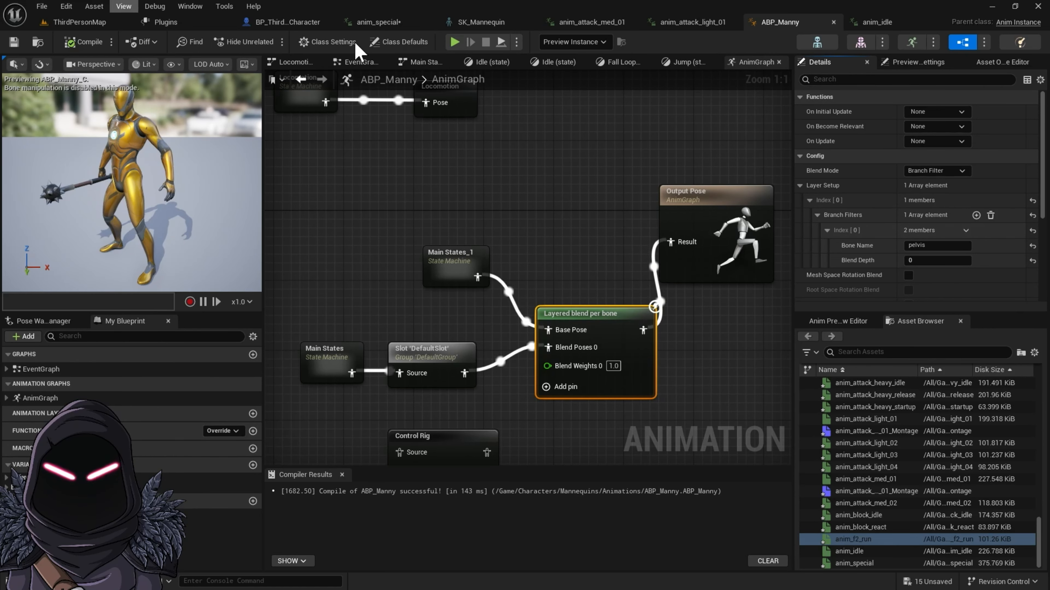
pyautogui.click(454, 42)
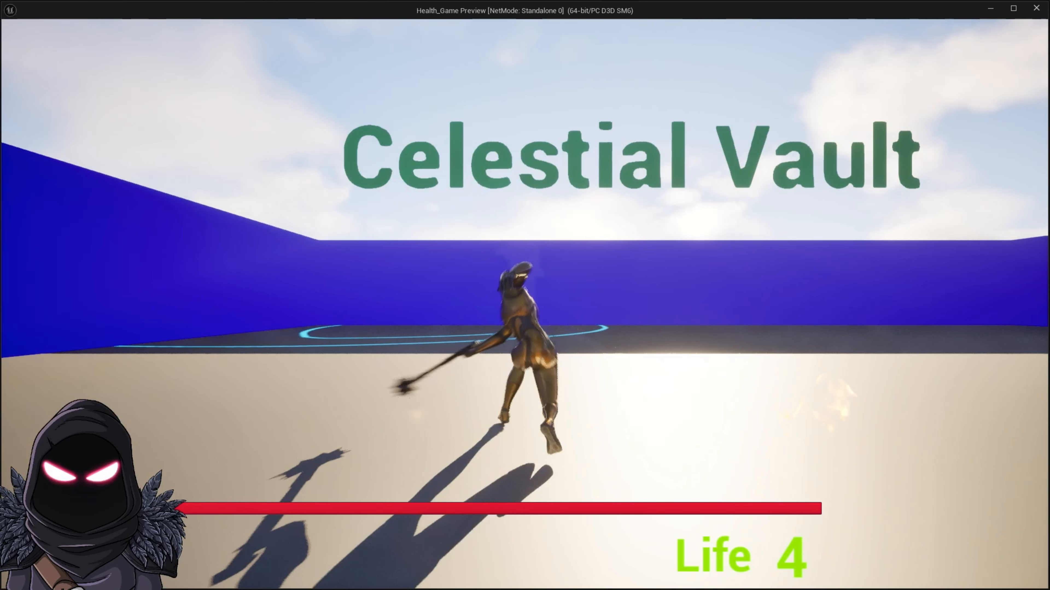